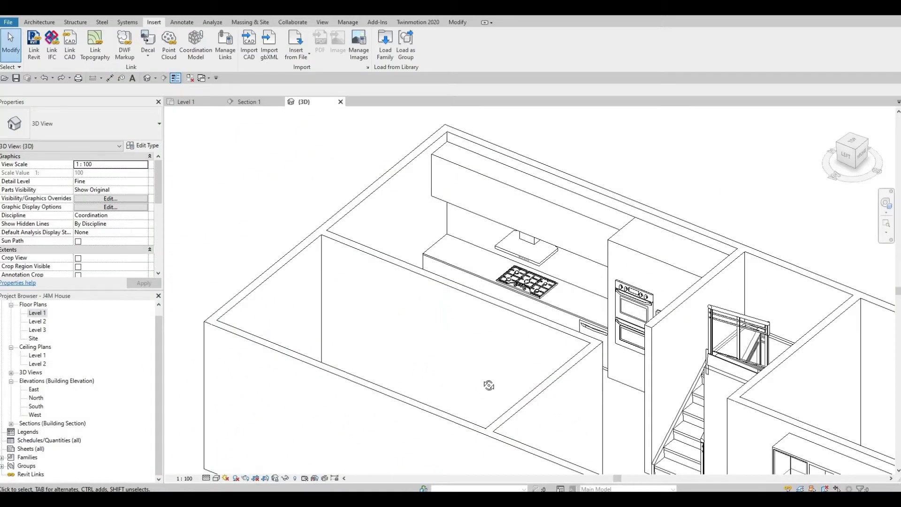
{"action": "middle_click_drag", "start_coordinate": [491, 393], "coordinate": [496, 397], "text": "shift"}
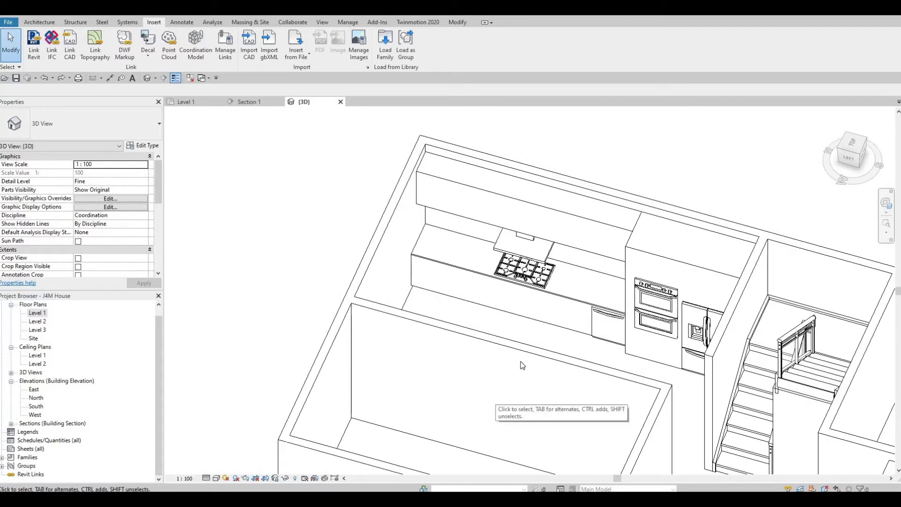
{"action": "scroll", "coordinate": [521, 373], "scroll_direction": "up", "scroll_amount": 2}
{"action": "scroll", "coordinate": [492, 264], "scroll_direction": "down", "scroll_amount": 5}
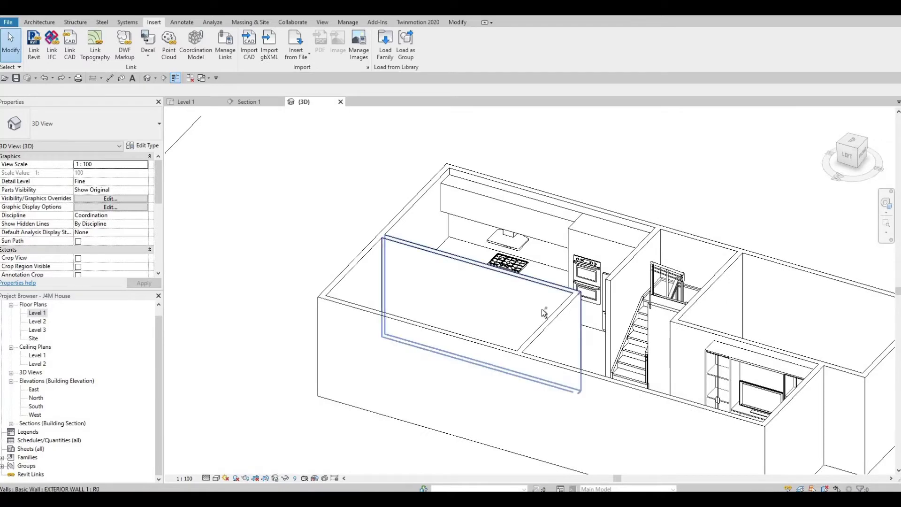
{"action": "left_click", "coordinate": [552, 323]}
{"action": "left_click", "coordinate": [516, 325], "text": "ctrl"}
{"action": "scroll", "coordinate": [77, 226], "scroll_direction": "down", "scroll_amount": 4}
{"action": "key", "text": "Escape"}
{"action": "key", "text": "Escape"}
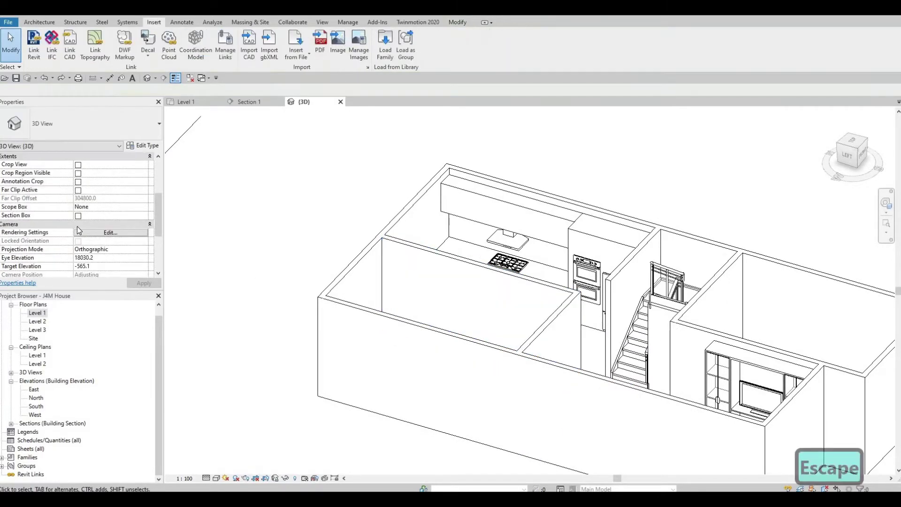
Step: Enable the Section Box for the 3D view and apply the change
{"action": "scroll", "coordinate": [71, 234], "scroll_direction": "down", "scroll_amount": 1}
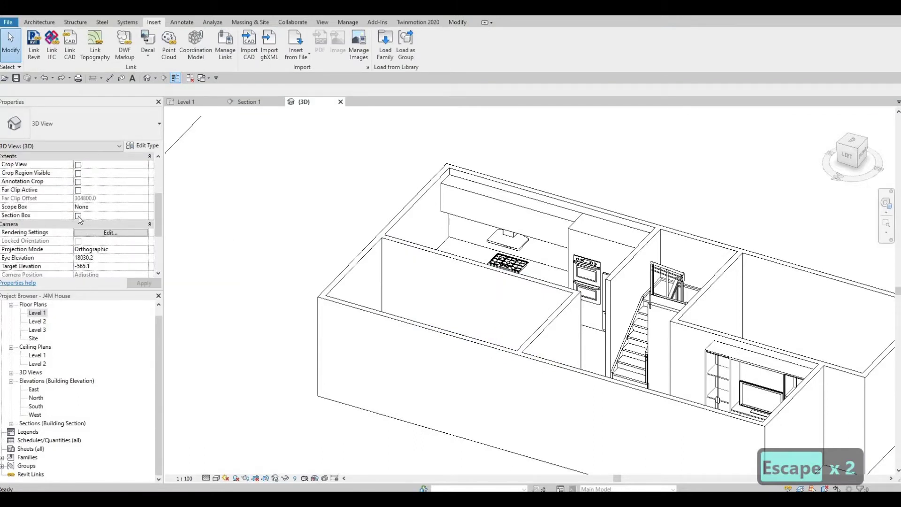
{"action": "left_click", "coordinate": [78, 216]}
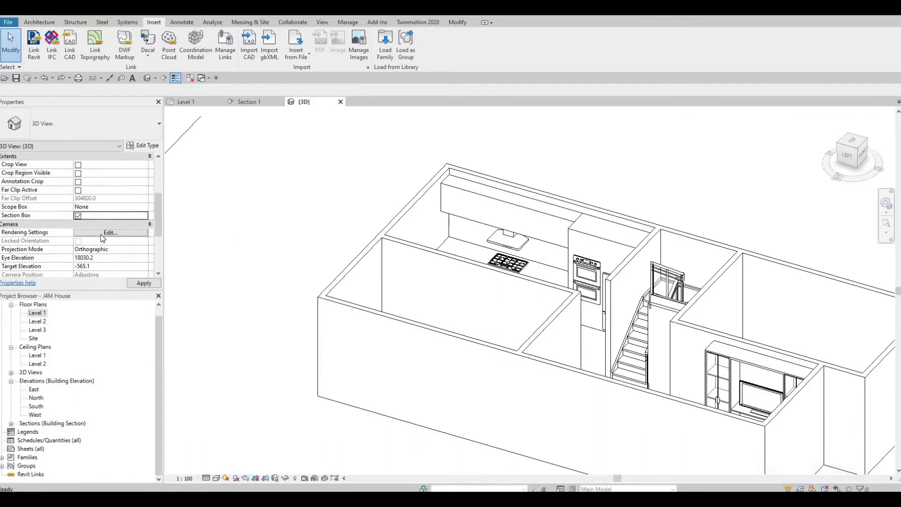
{"action": "scroll", "coordinate": [98, 234], "scroll_direction": "up", "scroll_amount": 4}
{"action": "scroll", "coordinate": [71, 197], "scroll_direction": "down", "scroll_amount": 4}
{"action": "left_click", "coordinate": [151, 284]}
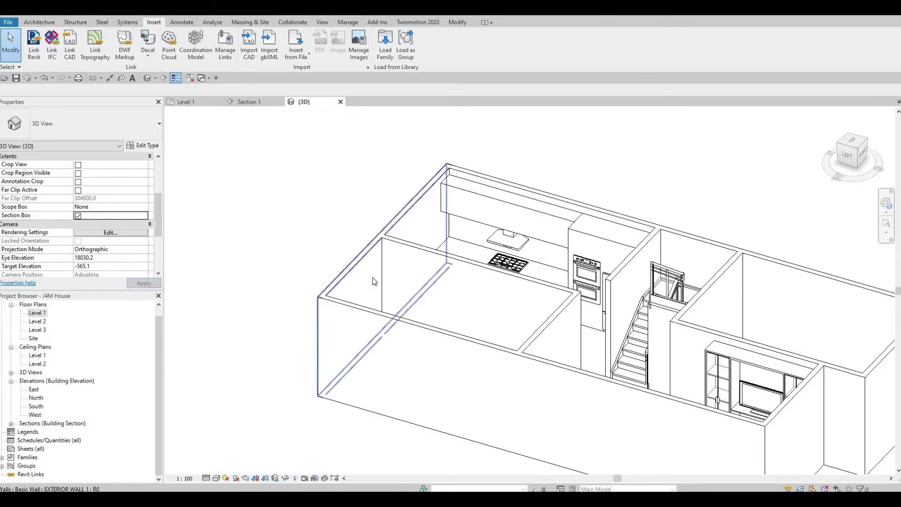
{"action": "scroll", "coordinate": [344, 307], "scroll_direction": "down", "scroll_amount": 5}
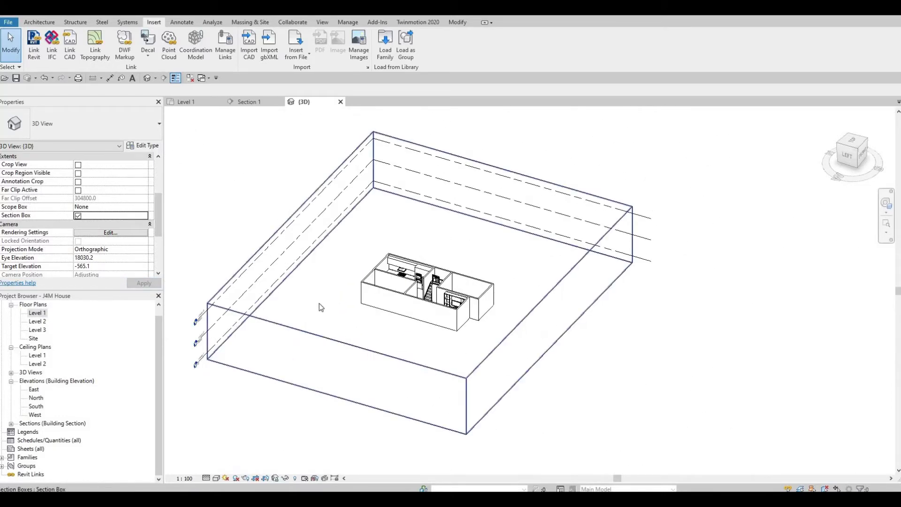
Step: Pull the section box's long side face inward past the exterior and interior walls to expose the kitchen and stairs
{"action": "left_click", "coordinate": [326, 300]}
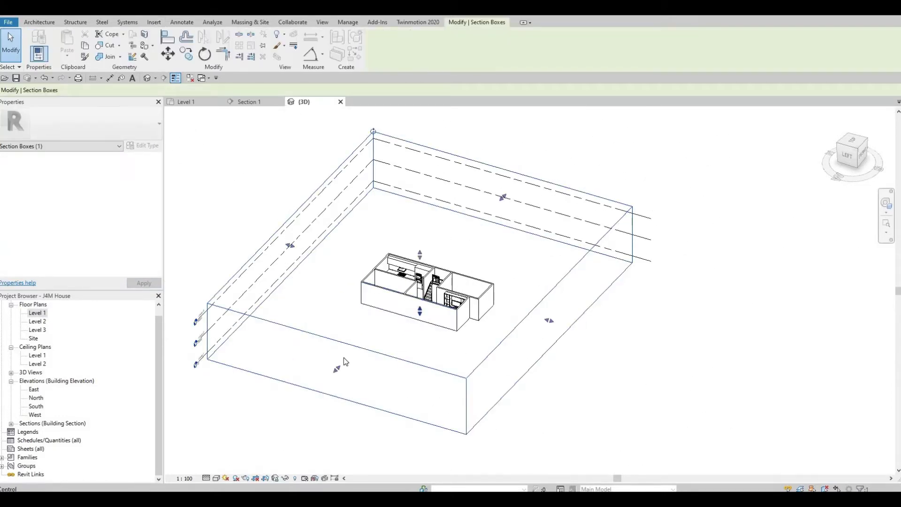
{"action": "left_click_drag", "start_coordinate": [420, 312], "coordinate": [437, 276]}
{"action": "scroll", "coordinate": [404, 293], "scroll_direction": "up", "scroll_amount": 3}
{"action": "scroll", "coordinate": [397, 314], "scroll_direction": "up", "scroll_amount": 2}
{"action": "scroll", "coordinate": [438, 276], "scroll_direction": "up", "scroll_amount": 2}
{"action": "scroll", "coordinate": [438, 275], "scroll_direction": "up", "scroll_amount": 1}
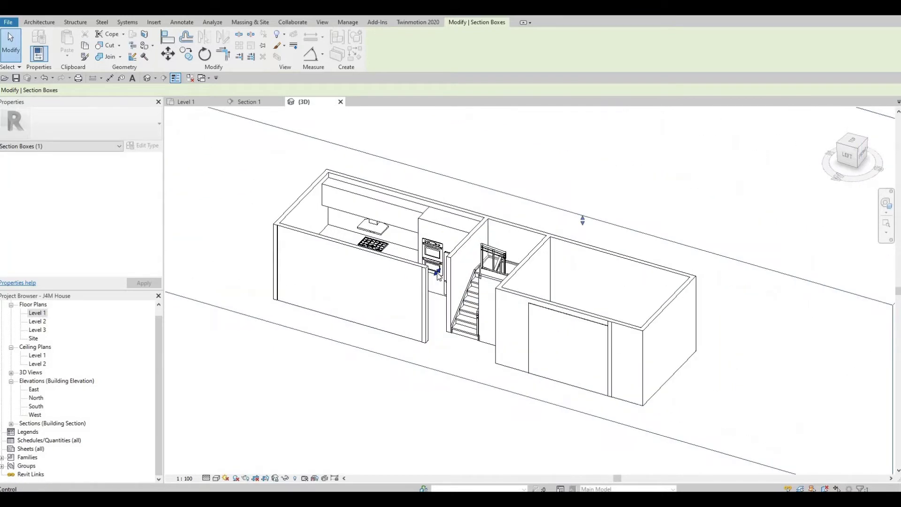
{"action": "left_click_drag", "start_coordinate": [437, 273], "coordinate": [455, 266]}
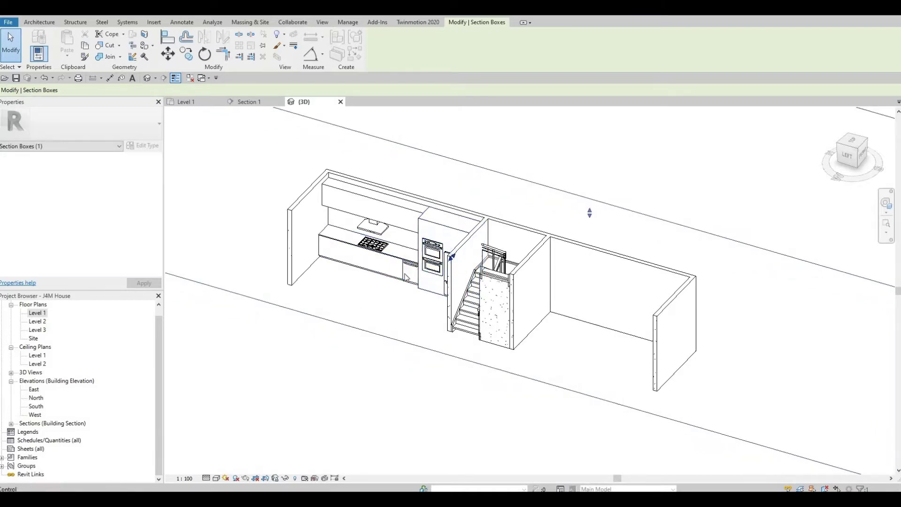
{"action": "scroll", "coordinate": [341, 305], "scroll_direction": "down", "scroll_amount": 3}
{"action": "middle_click_drag", "start_coordinate": [342, 305], "coordinate": [515, 287], "text": "shift"}
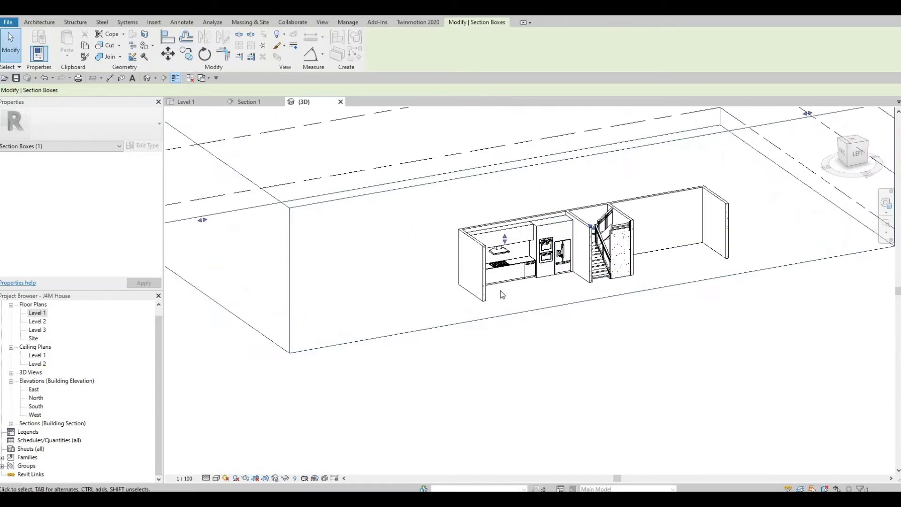
Step: Turn the 3D view's Section Box off and back on to reset it to its full extents
{"action": "key", "text": "Escape"}
{"action": "key", "text": "Escape"}
{"action": "scroll", "coordinate": [82, 239], "scroll_direction": "down", "scroll_amount": 3}
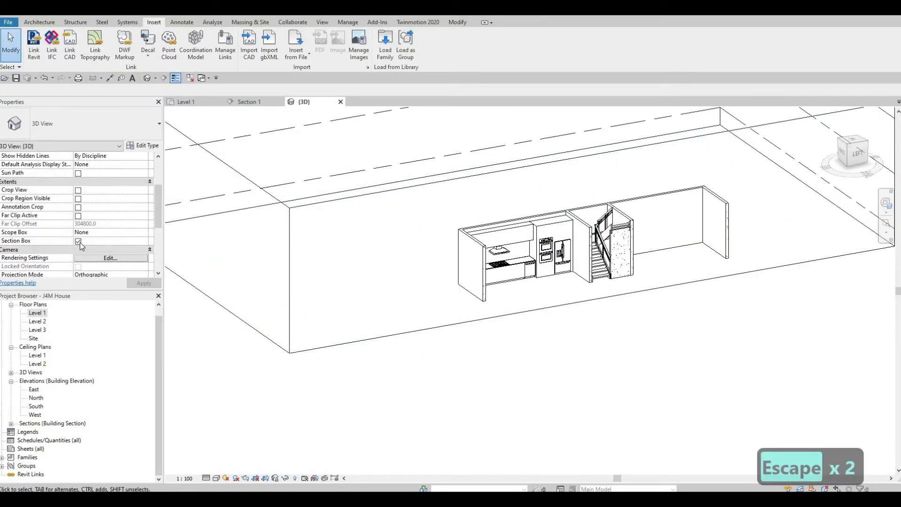
{"action": "left_click", "coordinate": [79, 242]}
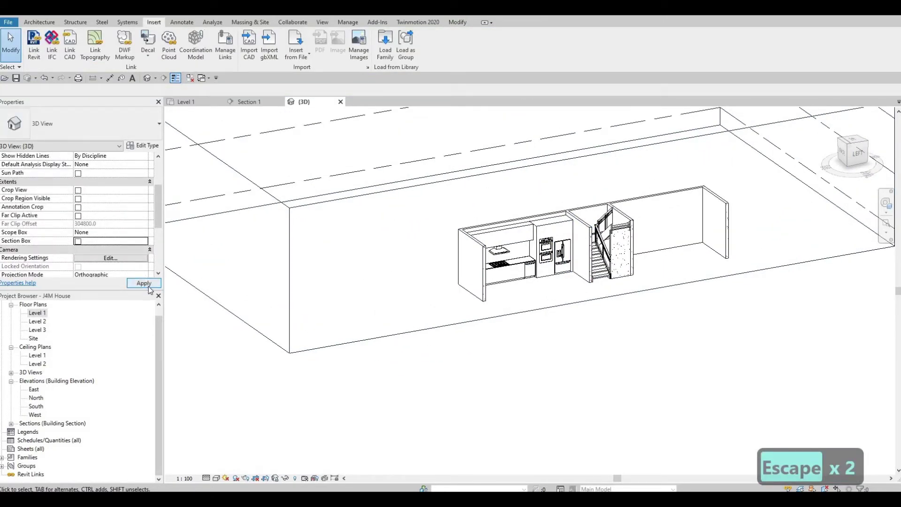
{"action": "left_click", "coordinate": [143, 284]}
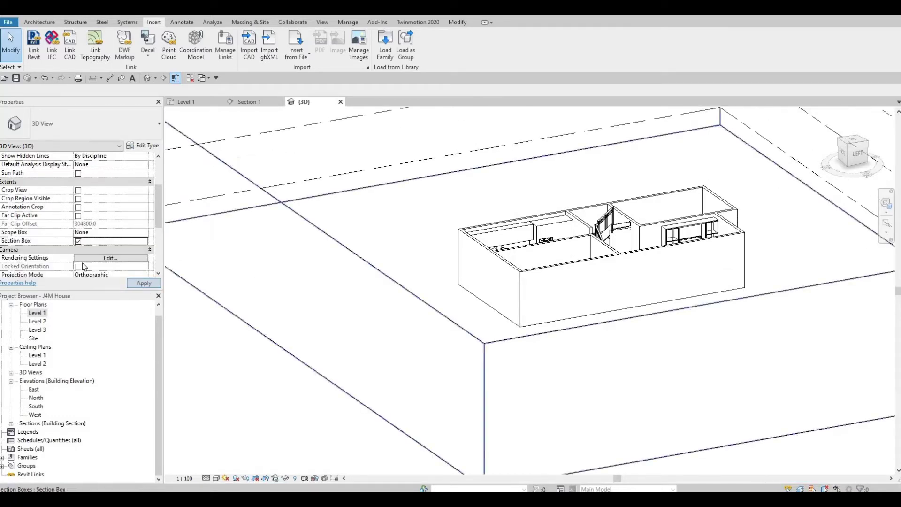
{"action": "scroll", "coordinate": [135, 249], "scroll_direction": "down", "scroll_amount": 3}
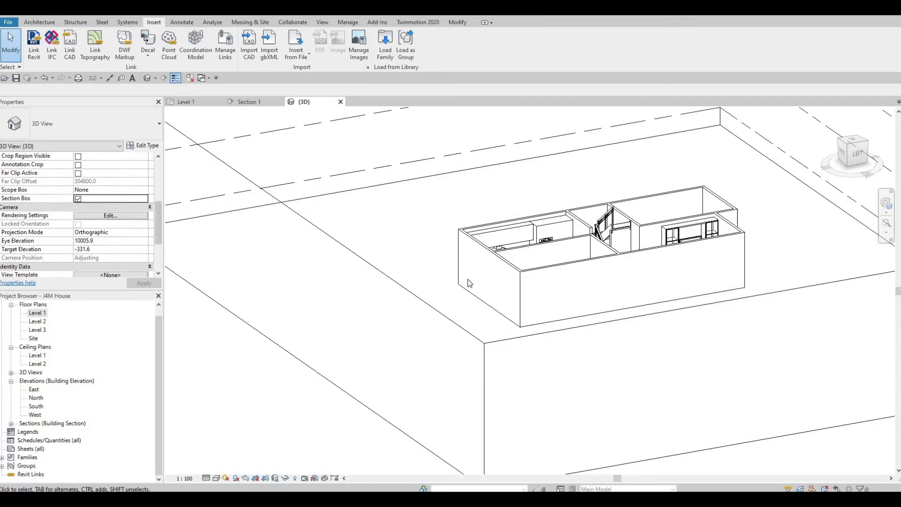
Step: Select the section box and pull its long side face inward past the house's outer wall
{"action": "scroll", "coordinate": [505, 292], "scroll_direction": "down", "scroll_amount": 4}
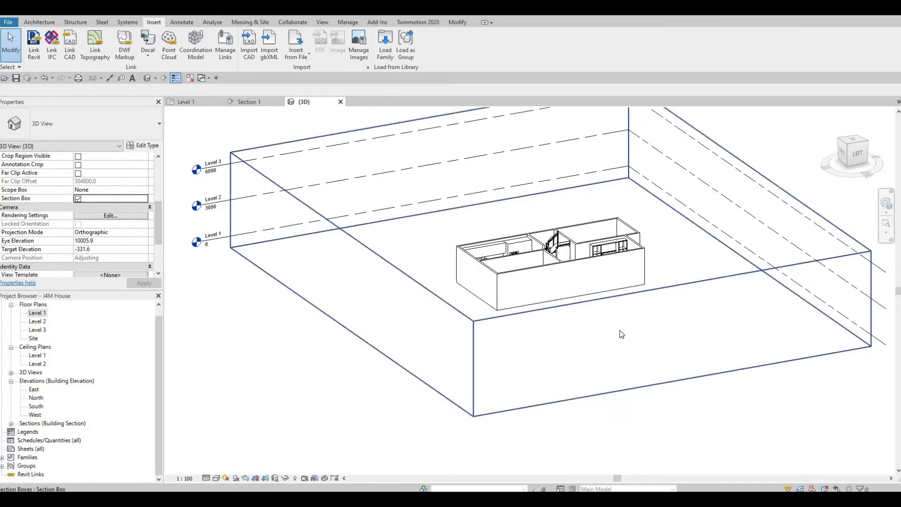
{"action": "left_click", "coordinate": [514, 314]}
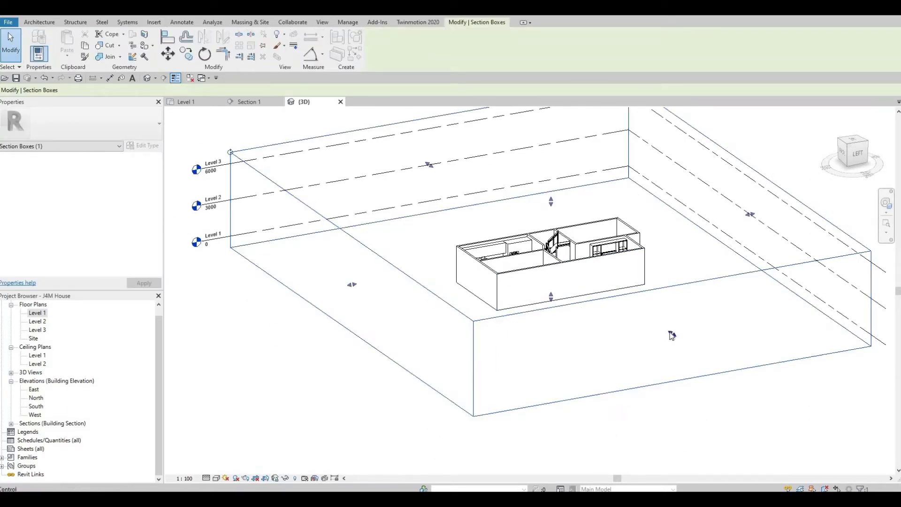
{"action": "left_click_drag", "start_coordinate": [672, 334], "coordinate": [523, 224]}
{"action": "scroll", "coordinate": [517, 222], "scroll_direction": "up", "scroll_amount": 3}
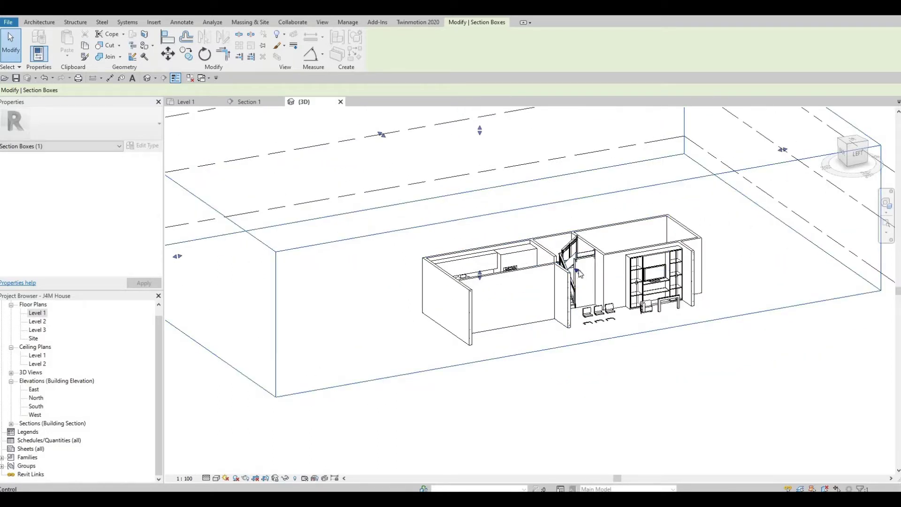
{"action": "left_click_drag", "start_coordinate": [569, 265], "coordinate": [565, 269]}
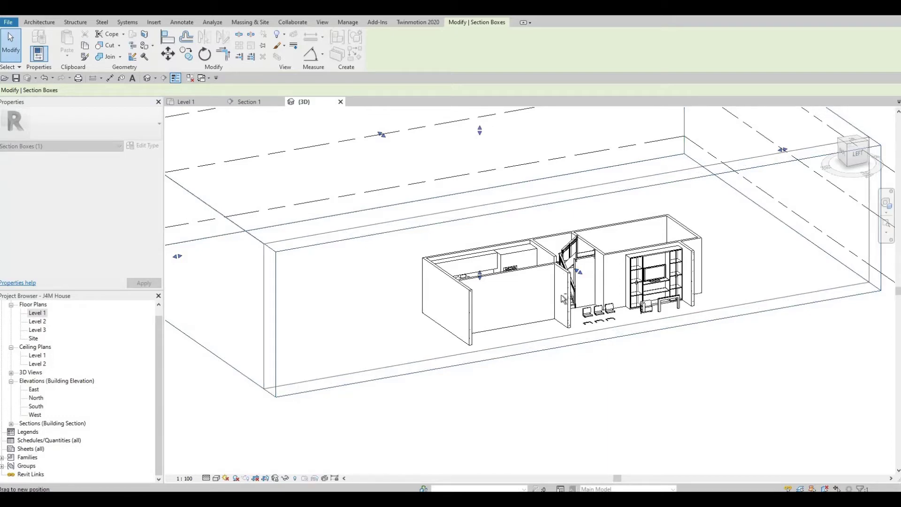
{"action": "left_click_drag", "start_coordinate": [553, 310], "coordinate": [553, 311]}
Step: Pull the same section box face further inward until it cuts away the wall in front of the kitchen
{"action": "middle_click_drag", "start_coordinate": [563, 292], "coordinate": [395, 283], "text": "shift"}
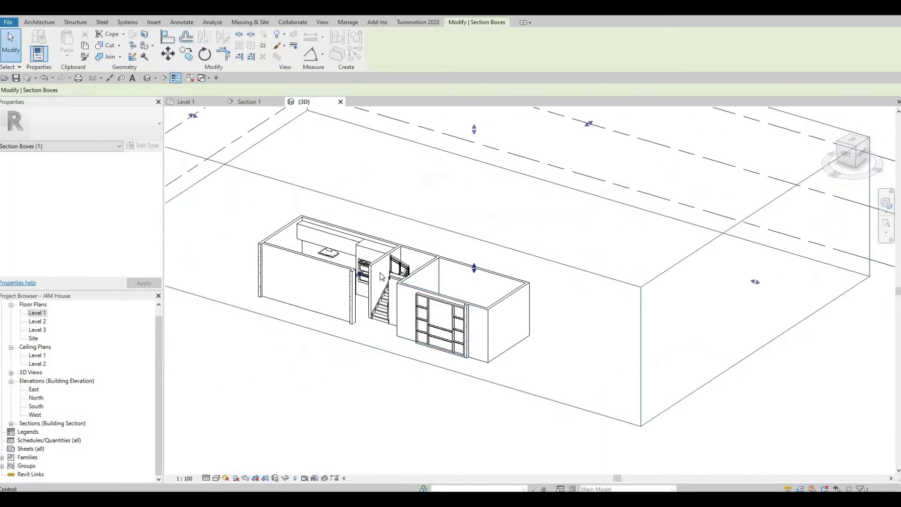
{"action": "scroll", "coordinate": [373, 275], "scroll_direction": "up", "scroll_amount": 1}
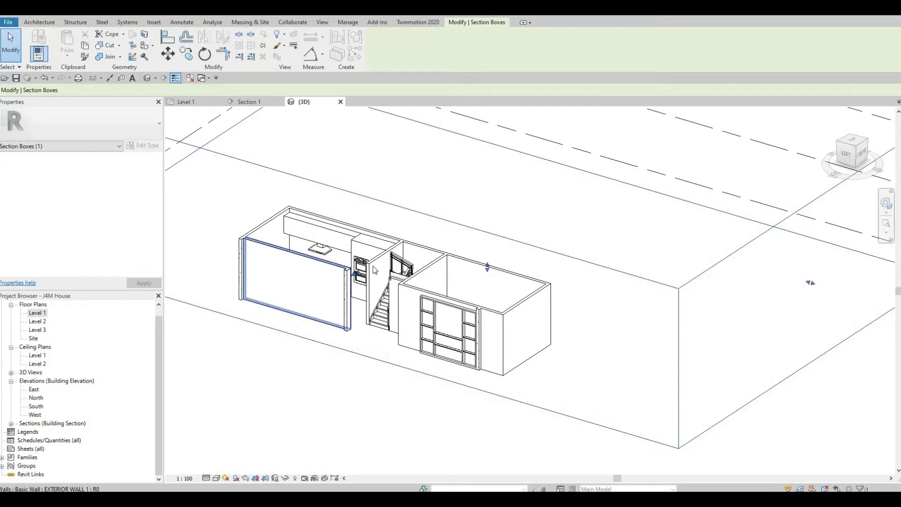
{"action": "scroll", "coordinate": [350, 277], "scroll_direction": "up", "scroll_amount": 3}
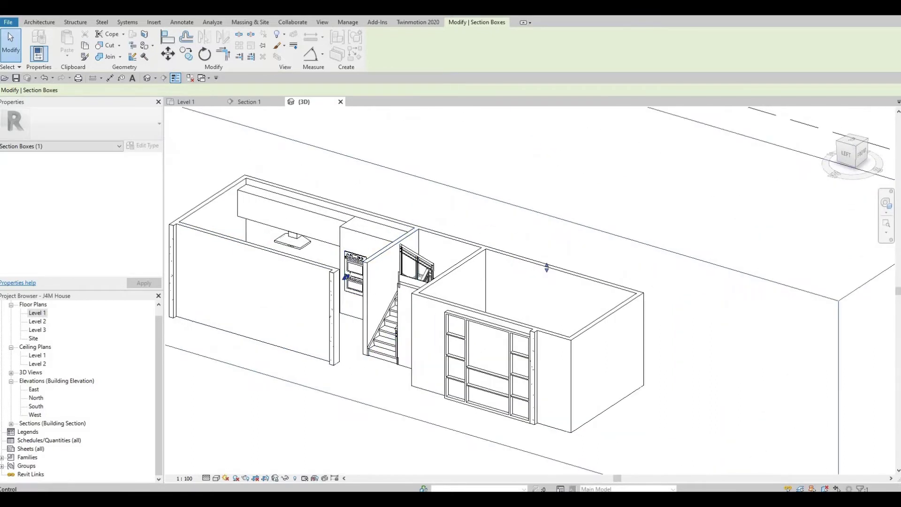
{"action": "left_click_drag", "start_coordinate": [346, 277], "coordinate": [456, 323]}
{"action": "middle_click_drag", "start_coordinate": [454, 324], "coordinate": [353, 254], "text": "shift"}
{"action": "key", "text": "Escape"}
Step: Examine how the dishwasher's base lines up with the recessed base of the kitchen counter
{"action": "scroll", "coordinate": [396, 284], "scroll_direction": "down", "scroll_amount": 3}
{"action": "middle_click_drag", "start_coordinate": [400, 282], "coordinate": [317, 252], "text": "shift"}
{"action": "scroll", "coordinate": [317, 252], "scroll_direction": "up", "scroll_amount": 3}
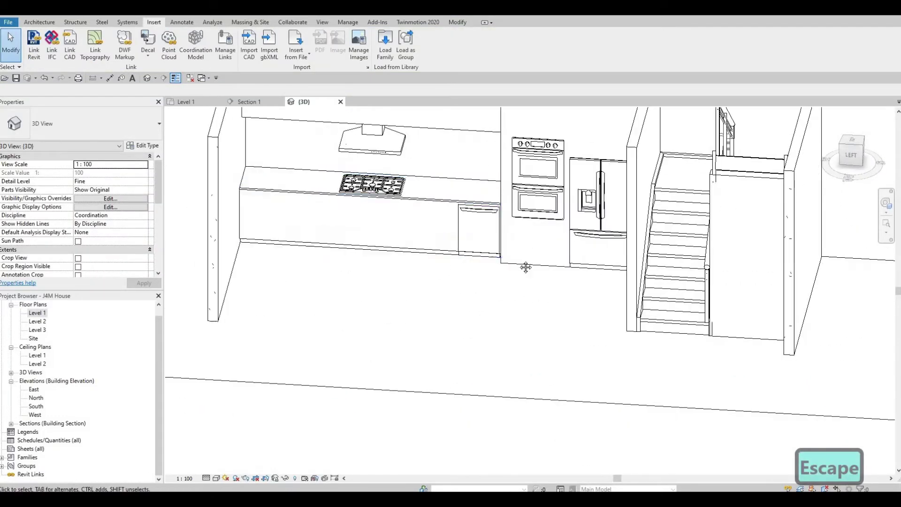
{"action": "middle_click_drag", "start_coordinate": [489, 275], "coordinate": [543, 237], "text": "shift"}
{"action": "scroll", "coordinate": [542, 237], "scroll_direction": "down", "scroll_amount": 3}
{"action": "scroll", "coordinate": [511, 271], "scroll_direction": "up", "scroll_amount": 5}
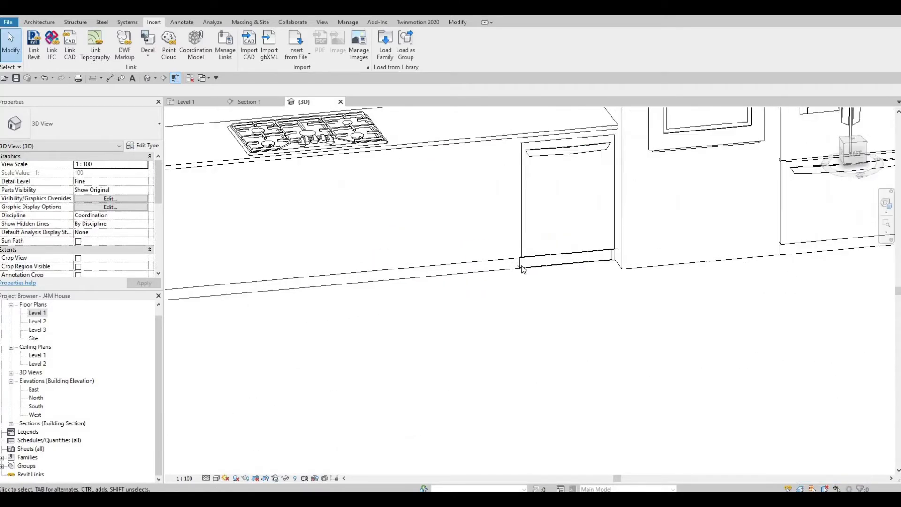
{"action": "scroll", "coordinate": [511, 271], "scroll_direction": "down", "scroll_amount": 2}
{"action": "left_click", "coordinate": [514, 261]}
{"action": "scroll", "coordinate": [516, 256], "scroll_direction": "up", "scroll_amount": 3}
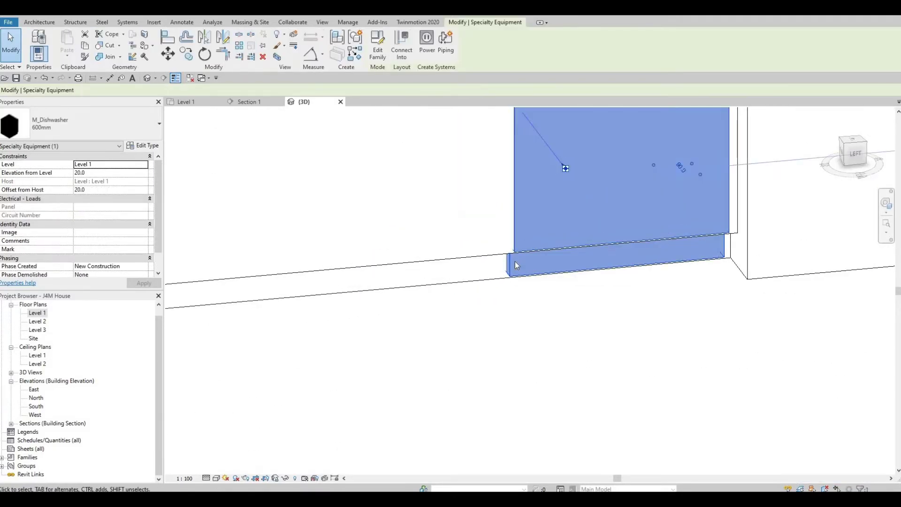
{"action": "scroll", "coordinate": [526, 238], "scroll_direction": "down", "scroll_amount": 2}
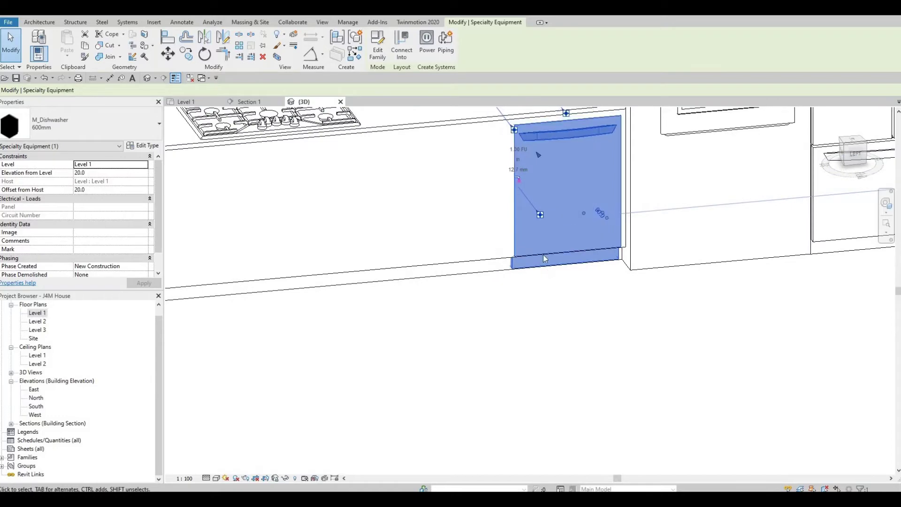
{"action": "scroll", "coordinate": [525, 162], "scroll_direction": "up", "scroll_amount": 1}
{"action": "middle_click_drag", "start_coordinate": [524, 162], "coordinate": [529, 183]}
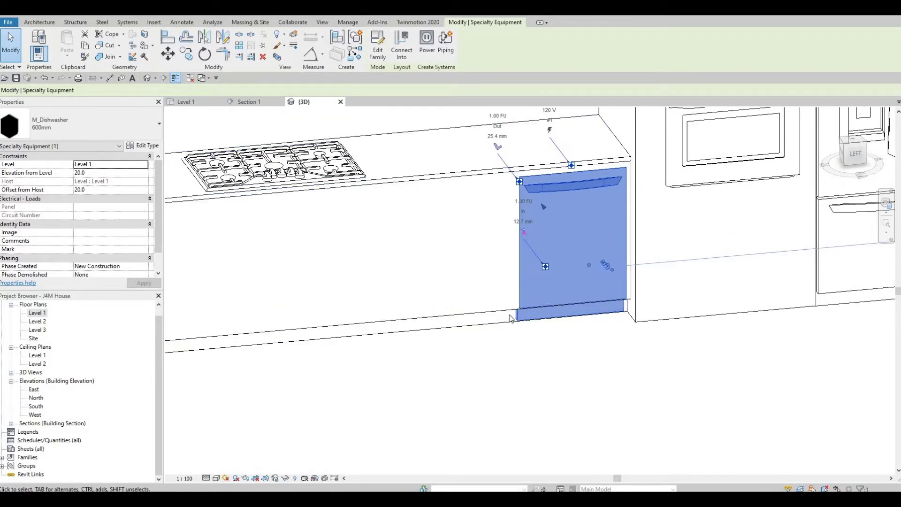
{"action": "scroll", "coordinate": [507, 306], "scroll_direction": "down", "scroll_amount": 1}
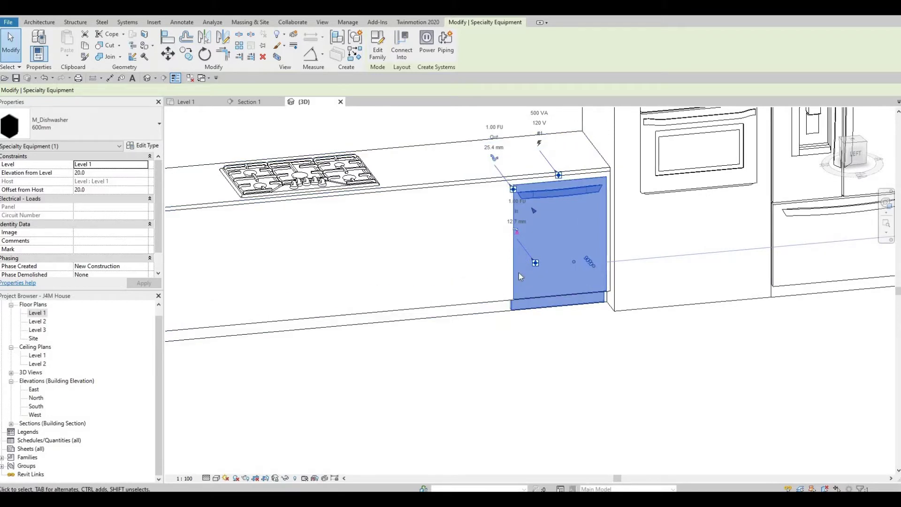
{"action": "scroll", "coordinate": [586, 315], "scroll_direction": "down", "scroll_amount": 1}
{"action": "key", "text": "Escape"}
{"action": "key", "text": "Escape"}
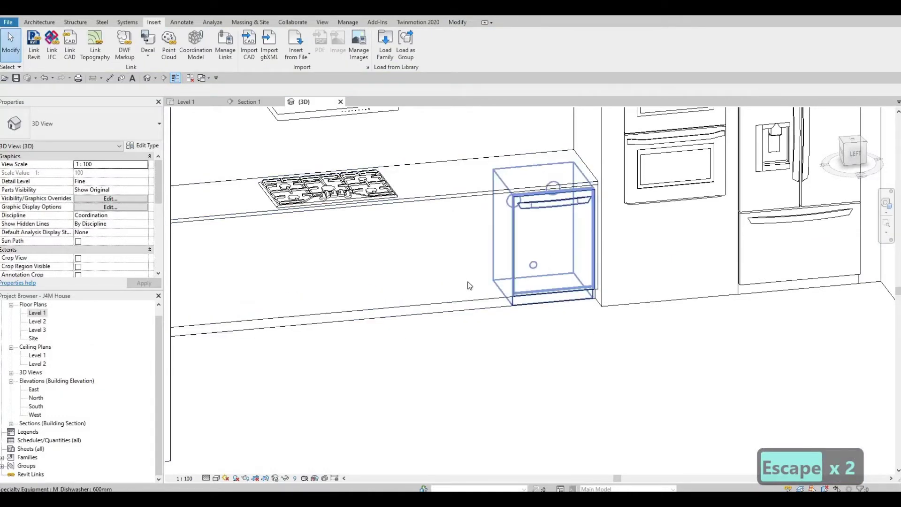
Step: Open the Section 1 view and frame the whole kitchen elevation
{"action": "scroll", "coordinate": [476, 342], "scroll_direction": "down", "scroll_amount": 2}
{"action": "middle_click_drag", "start_coordinate": [615, 348], "coordinate": [624, 327], "text": "shift"}
{"action": "scroll", "coordinate": [625, 330], "scroll_direction": "down", "scroll_amount": 3}
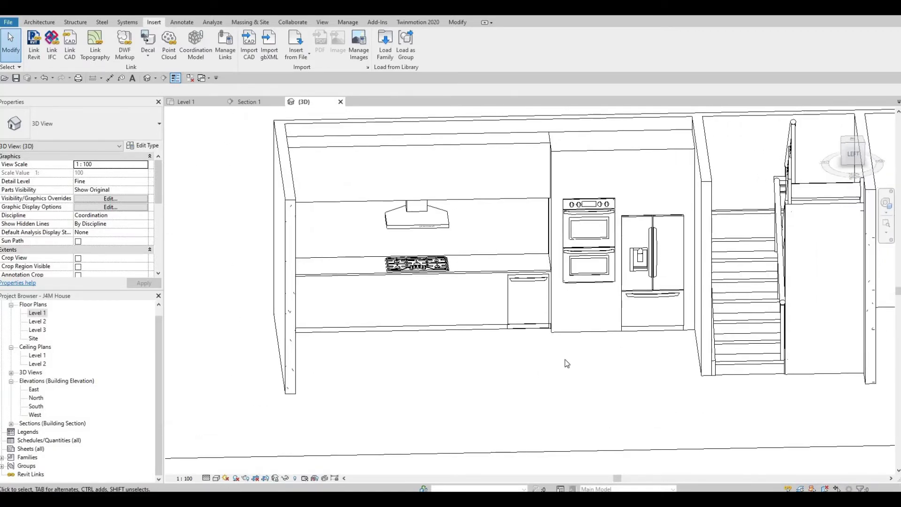
{"action": "middle_click_drag", "start_coordinate": [538, 361], "coordinate": [584, 292], "text": "shift"}
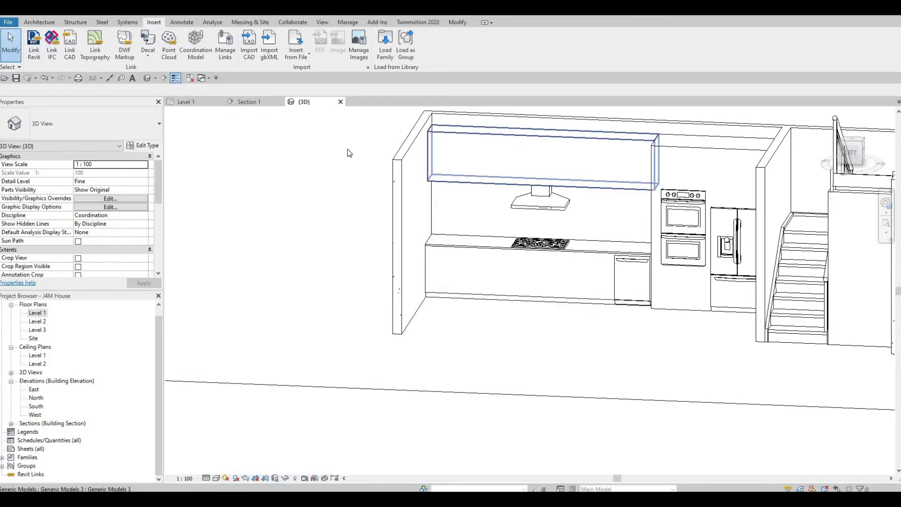
{"action": "left_click", "coordinate": [255, 102]}
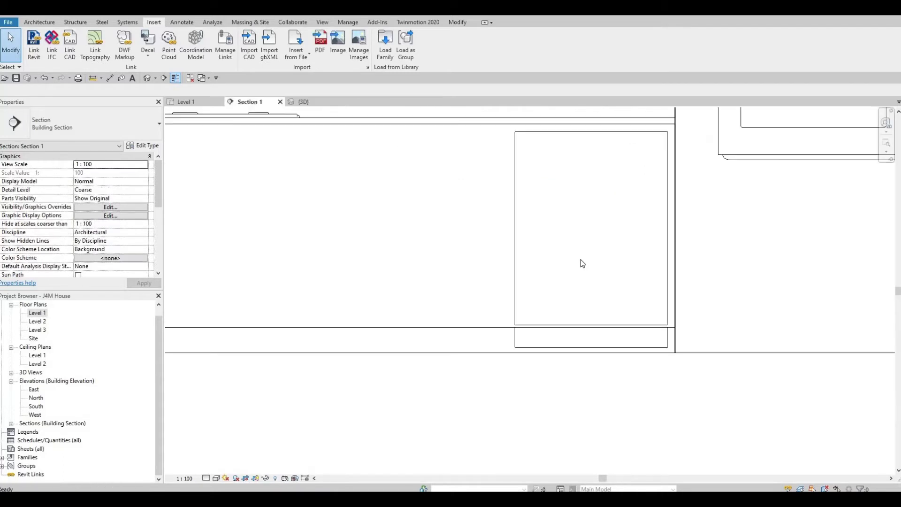
{"action": "scroll", "coordinate": [453, 295], "scroll_direction": "down", "scroll_amount": 5}
{"action": "key", "text": "Escape"}
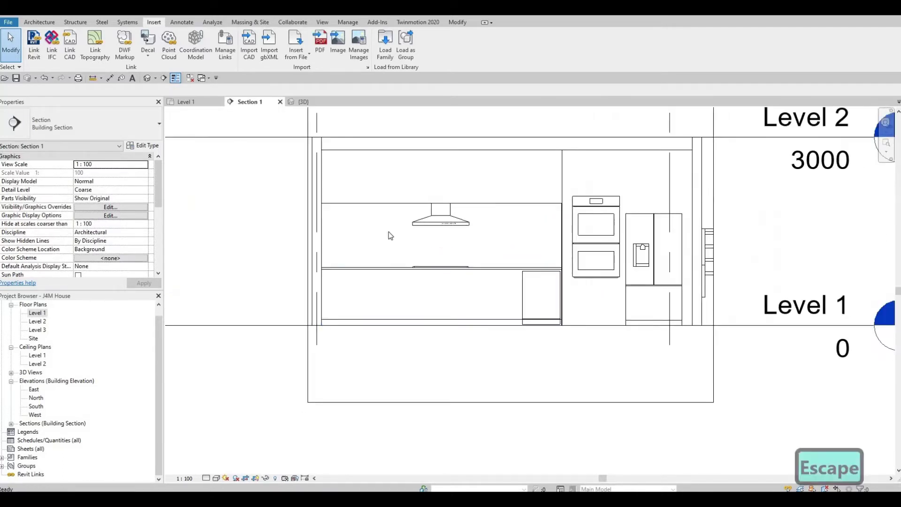
{"action": "left_click", "coordinate": [37, 24]}
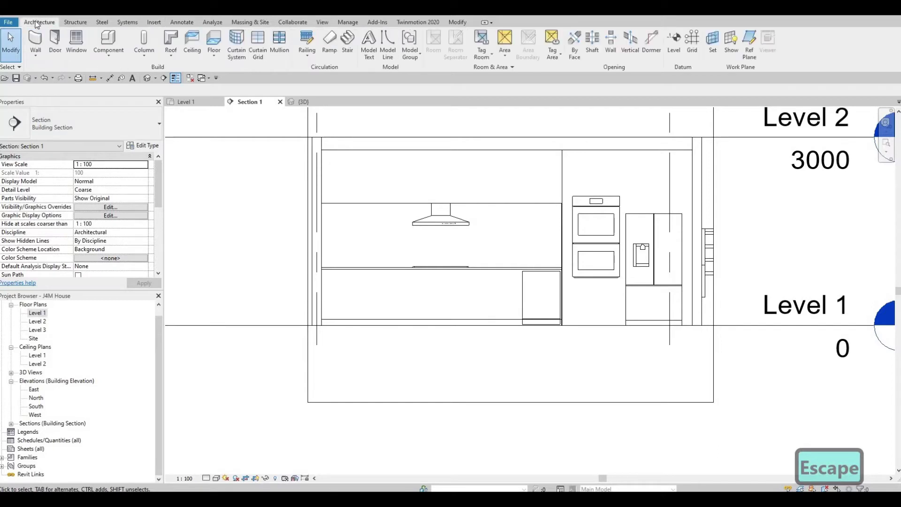
{"action": "left_click", "coordinate": [109, 52]}
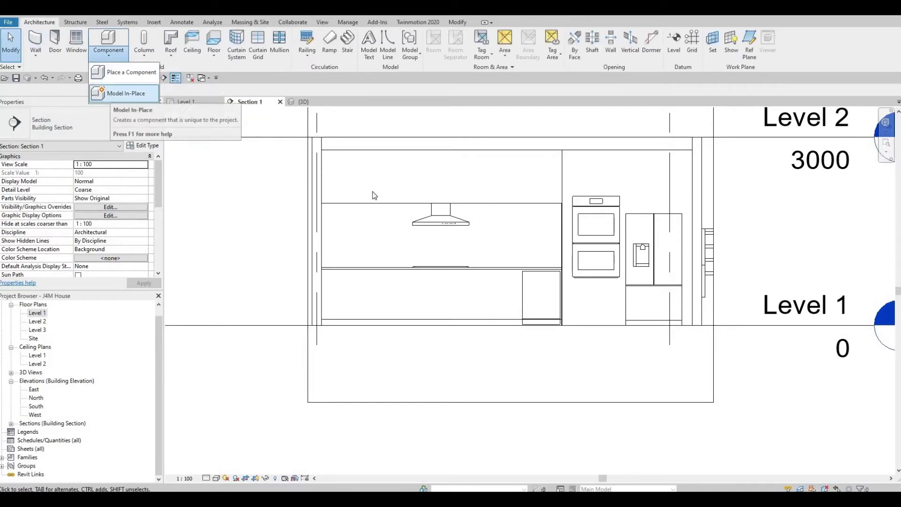
{"action": "key", "text": "Escape"}
{"action": "key", "text": "Escape"}
Step: Open the upper kitchen cabinet above the range hood for in-place editing
{"action": "left_click", "coordinate": [419, 189]}
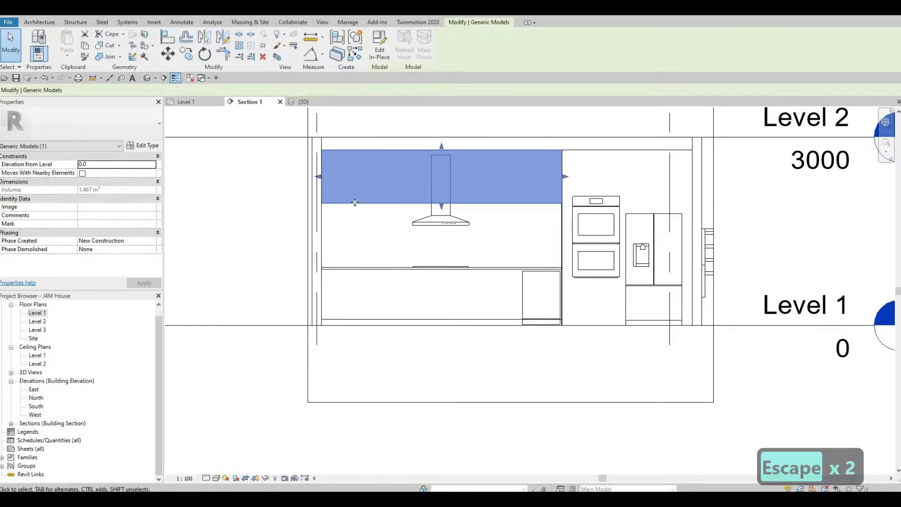
{"action": "key", "text": "Escape"}
{"action": "key", "text": "Escape"}
{"action": "left_click", "coordinate": [374, 188]}
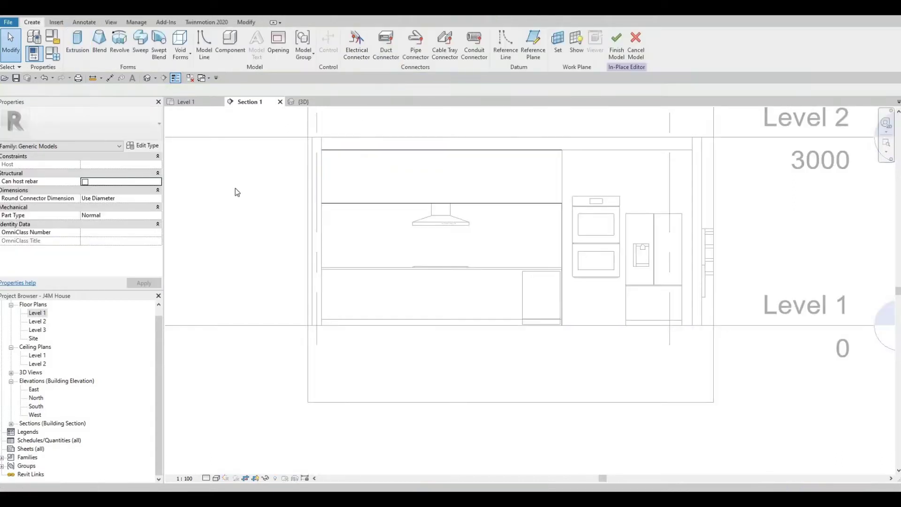
Step: Start an Extrusion and pick the front face of the upper cabinet as its work plane
{"action": "left_click", "coordinate": [81, 47]}
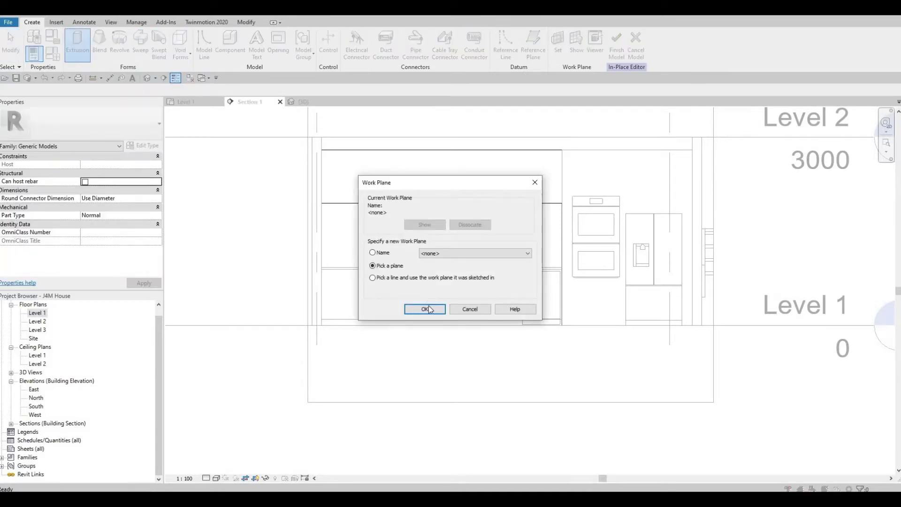
{"action": "left_click", "coordinate": [425, 309]}
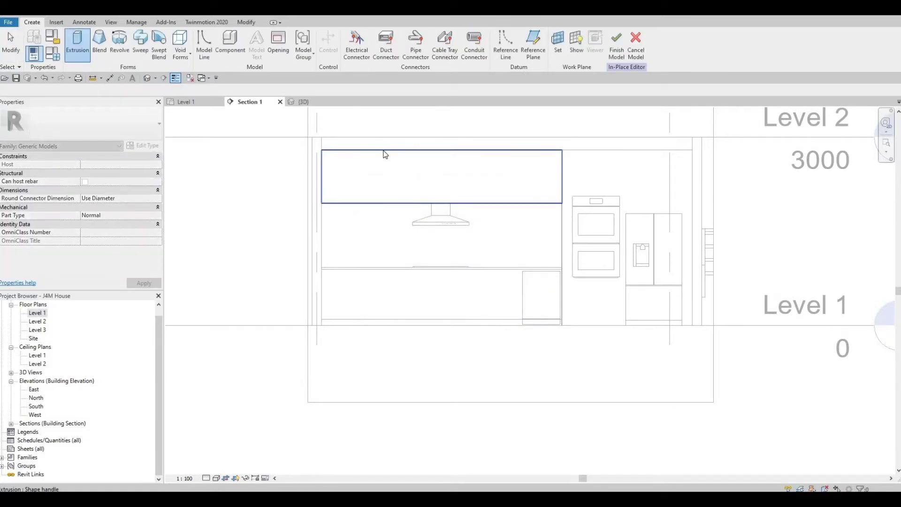
{"action": "left_click", "coordinate": [329, 192]}
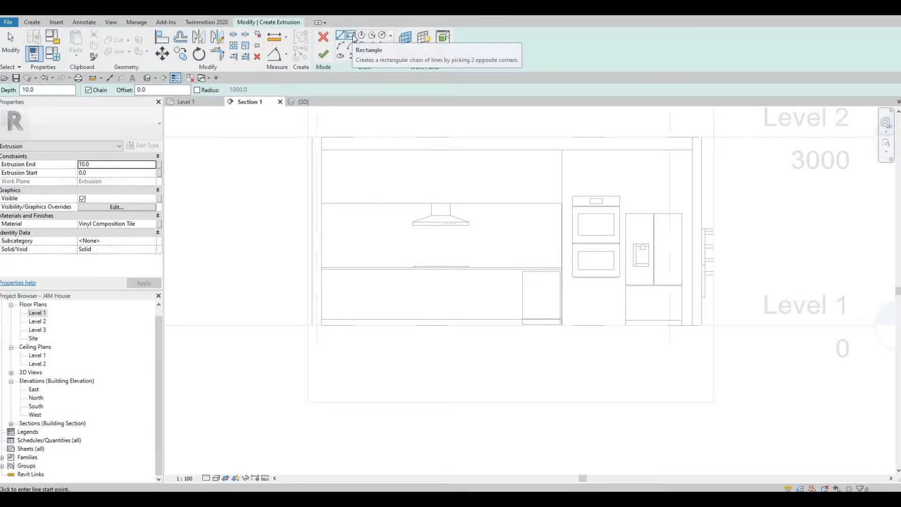
Step: Sketch a rectangle from corner to corner of the upper cabinet's front face, with a 10 mm offset inward from its outline
{"action": "left_click", "coordinate": [352, 34]}
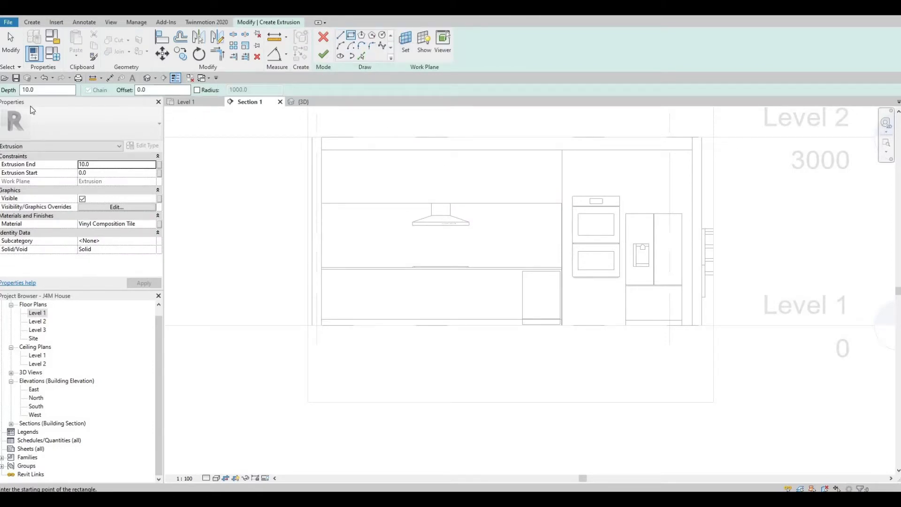
{"action": "double_click", "coordinate": [143, 90]}
{"action": "type", "text": "10"}
{"action": "key", "text": "Return"}
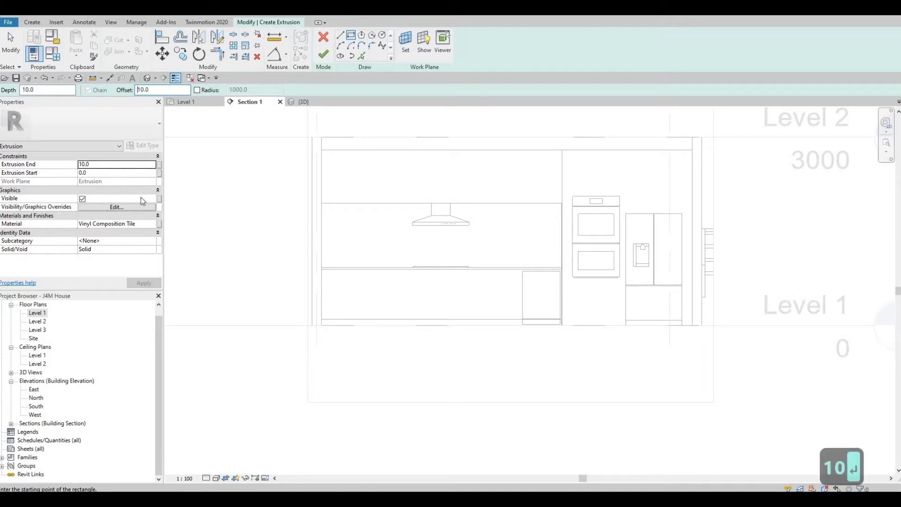
{"action": "scroll", "coordinate": [316, 151], "scroll_direction": "up", "scroll_amount": 1}
{"action": "left_click", "coordinate": [324, 152]}
{"action": "scroll", "coordinate": [357, 166], "scroll_direction": "up", "scroll_amount": 4}
{"action": "middle_click_drag", "start_coordinate": [269, 126], "coordinate": [329, 229]}
{"action": "scroll", "coordinate": [305, 197], "scroll_direction": "up", "scroll_amount": 2}
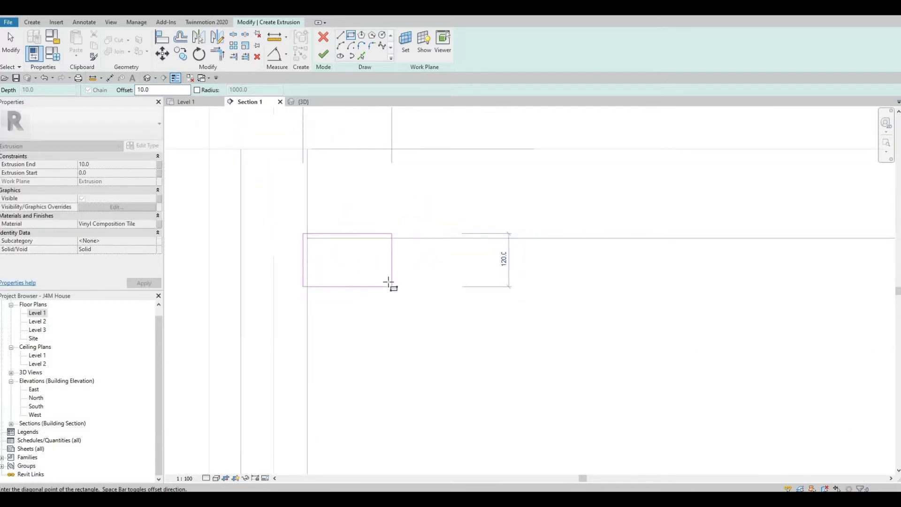
{"action": "key", "text": "space"}
{"action": "scroll", "coordinate": [468, 297], "scroll_direction": "down", "scroll_amount": 5}
{"action": "scroll", "coordinate": [834, 376], "scroll_direction": "up", "scroll_amount": 4}
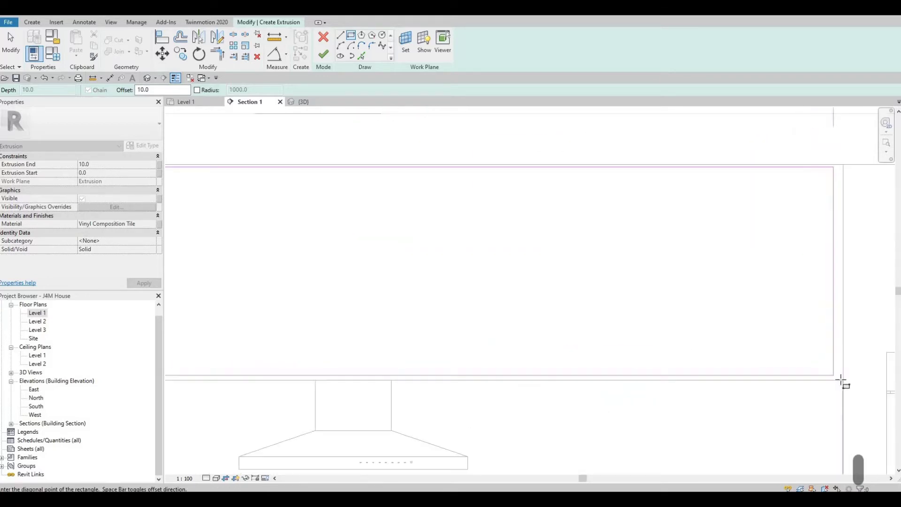
{"action": "left_click", "coordinate": [843, 381]}
{"action": "scroll", "coordinate": [835, 375], "scroll_direction": "down", "scroll_amount": 3}
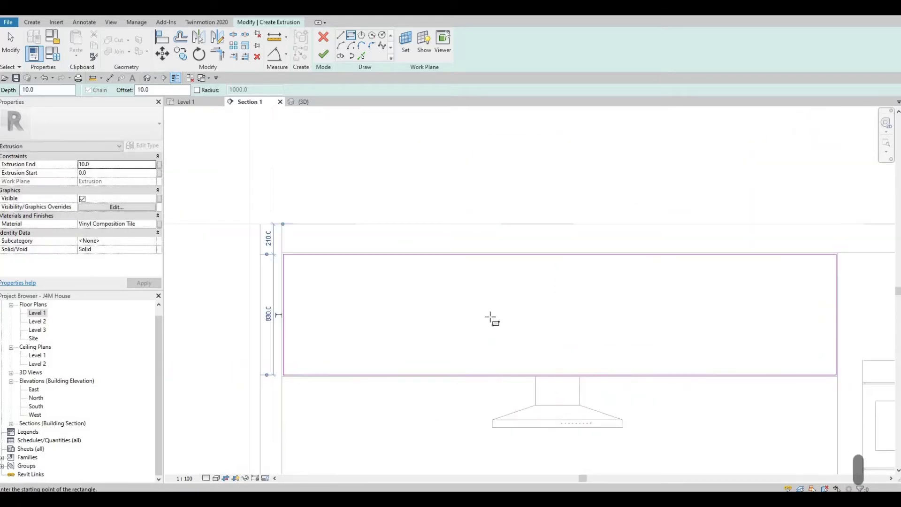
{"action": "key", "text": "Escape"}
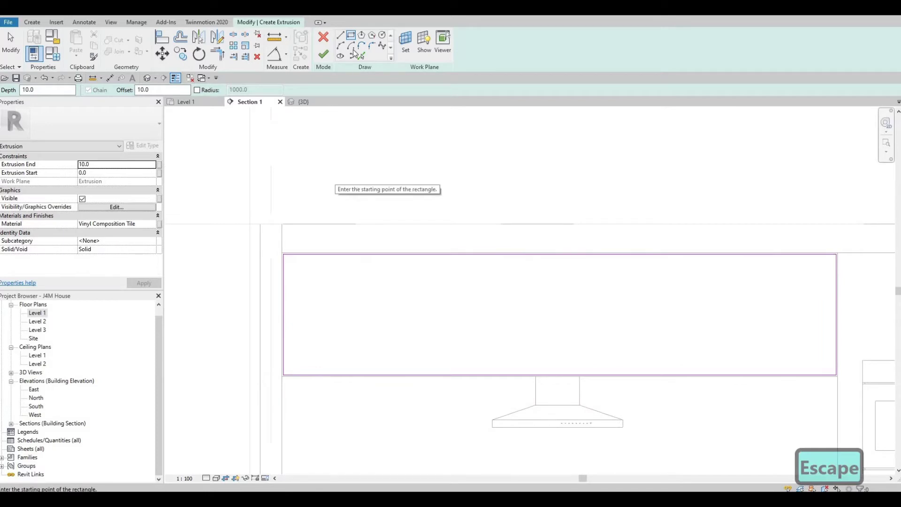
Step: Draw a vertical line across the full height of the rectangle, offset 10 mm to the left of its midpoint
{"action": "left_click", "coordinate": [341, 36]}
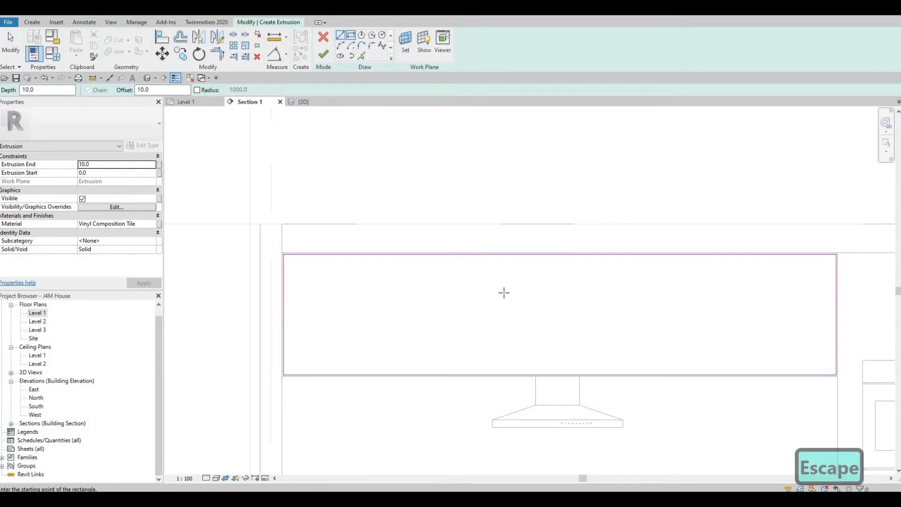
{"action": "scroll", "coordinate": [559, 374], "scroll_direction": "up", "scroll_amount": 3}
{"action": "left_click", "coordinate": [557, 375]}
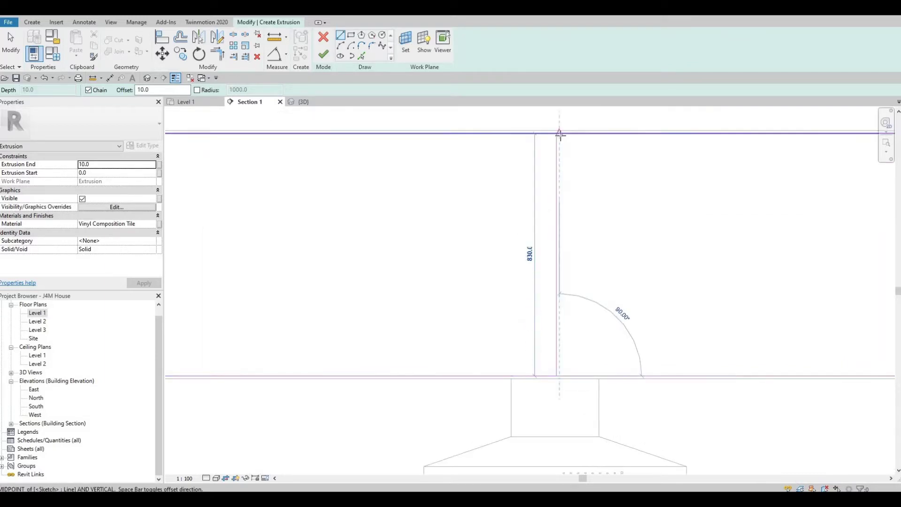
{"action": "scroll", "coordinate": [559, 136], "scroll_direction": "up", "scroll_amount": 3}
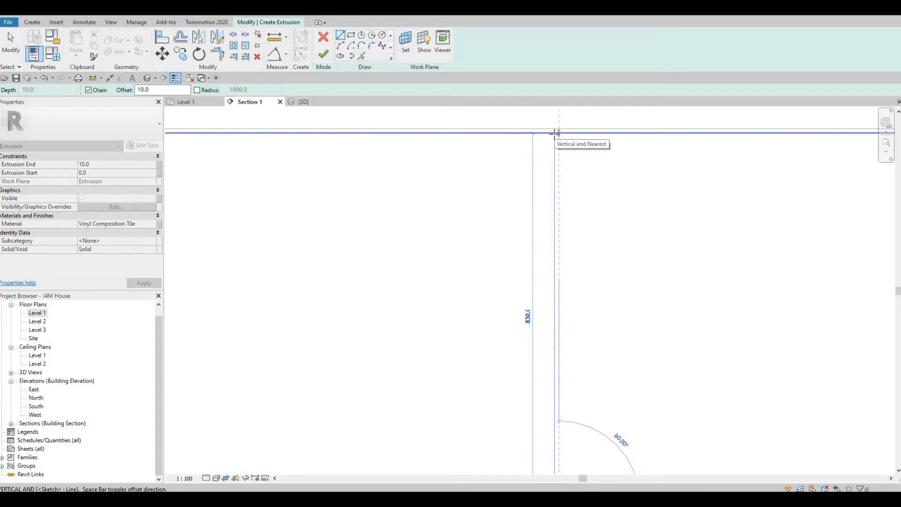
{"action": "scroll", "coordinate": [555, 134], "scroll_direction": "down", "scroll_amount": 2}
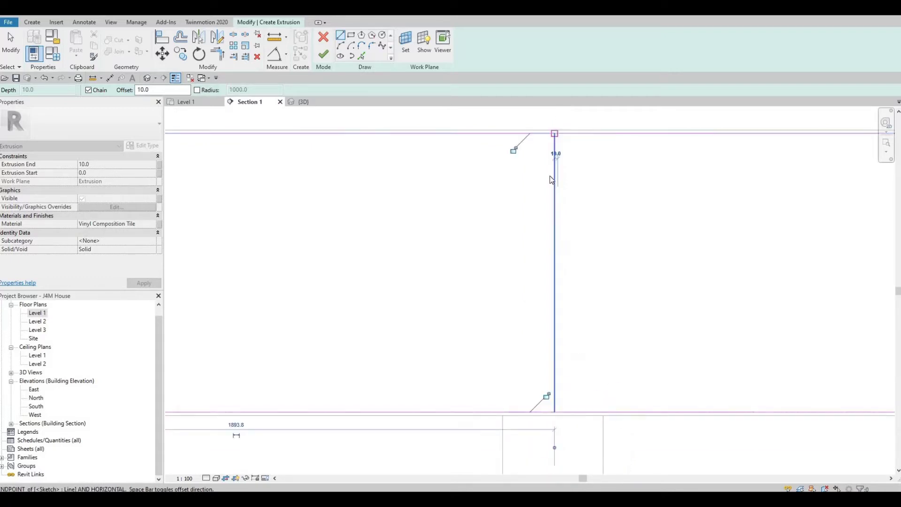
{"action": "left_click", "coordinate": [555, 134]}
{"action": "key", "text": "Escape"}
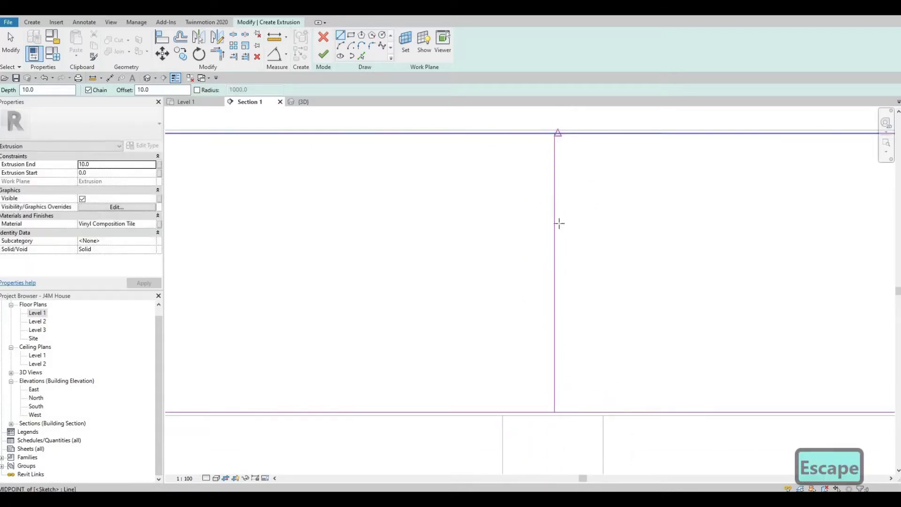
Step: Add a second vertical line by picking the middle line with a 10 mm offset to its right
{"action": "left_click", "coordinate": [558, 134]}
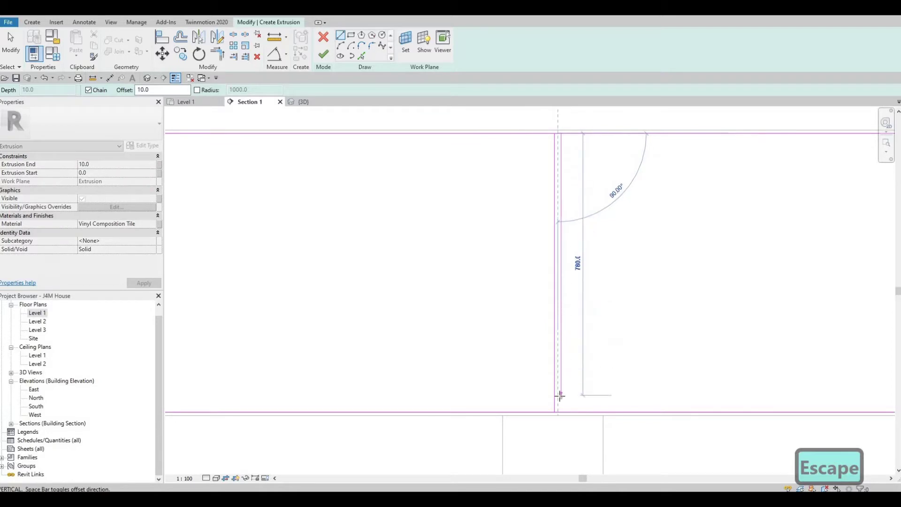
{"action": "key", "text": "Escape"}
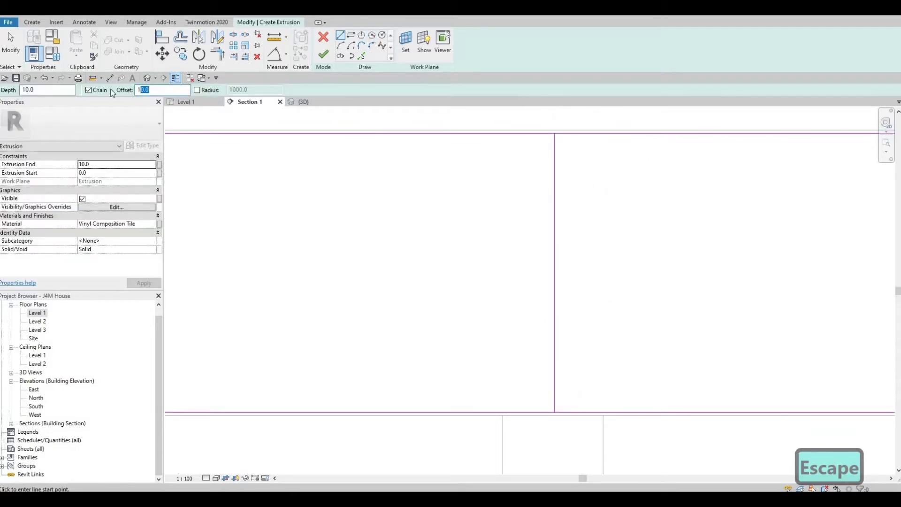
{"action": "key", "text": "BackSpace"}
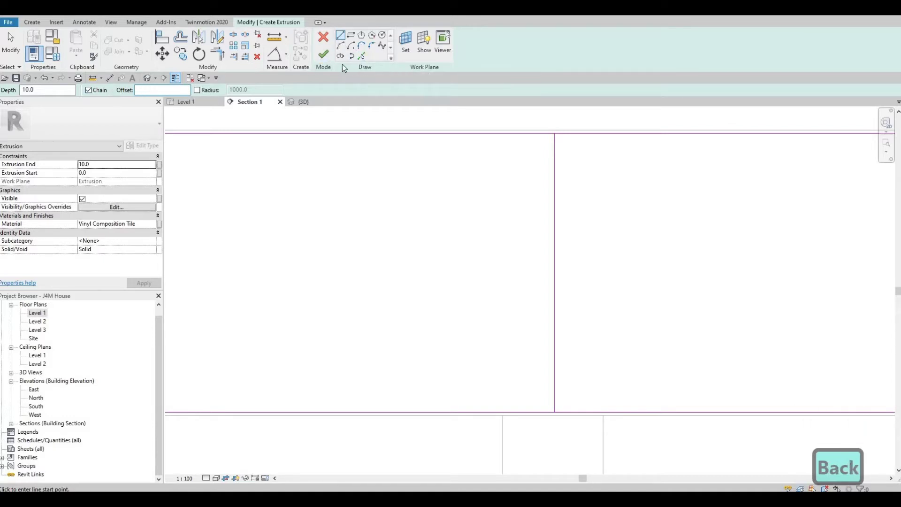
{"action": "left_click", "coordinate": [364, 57]}
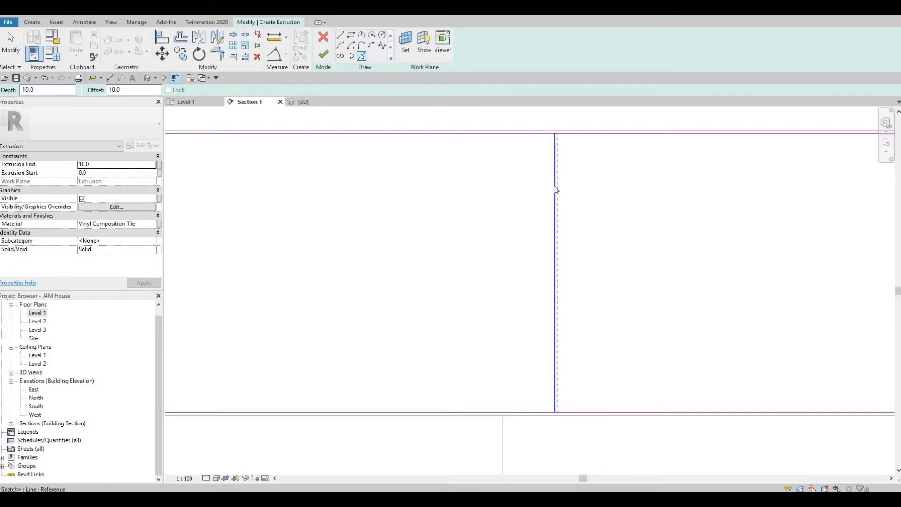
{"action": "left_click", "coordinate": [562, 219]}
{"action": "scroll", "coordinate": [497, 301], "scroll_direction": "down", "scroll_amount": 2}
{"action": "key", "text": "Escape"}
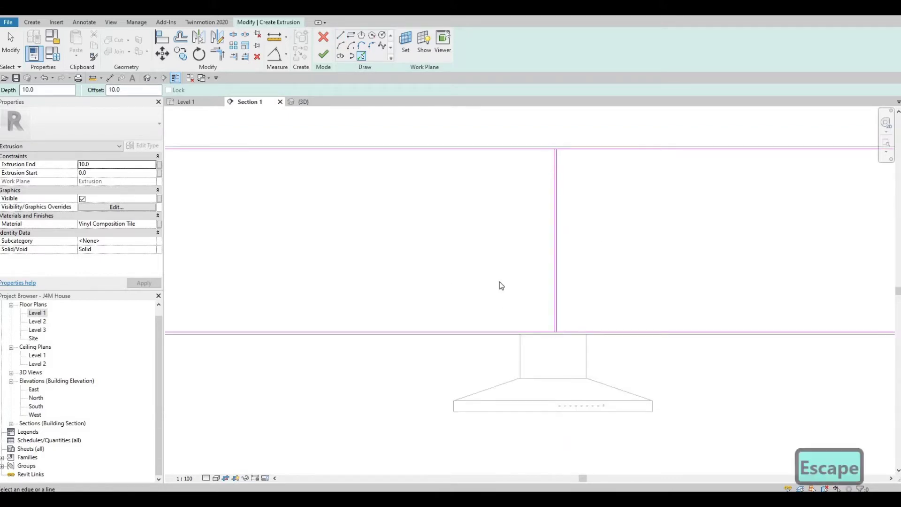
{"action": "key", "text": "Escape"}
Step: Draw two vertical lines with no offset between the horizontal edges in the left half of the rectangle
{"action": "scroll", "coordinate": [500, 280], "scroll_direction": "down", "scroll_amount": 1}
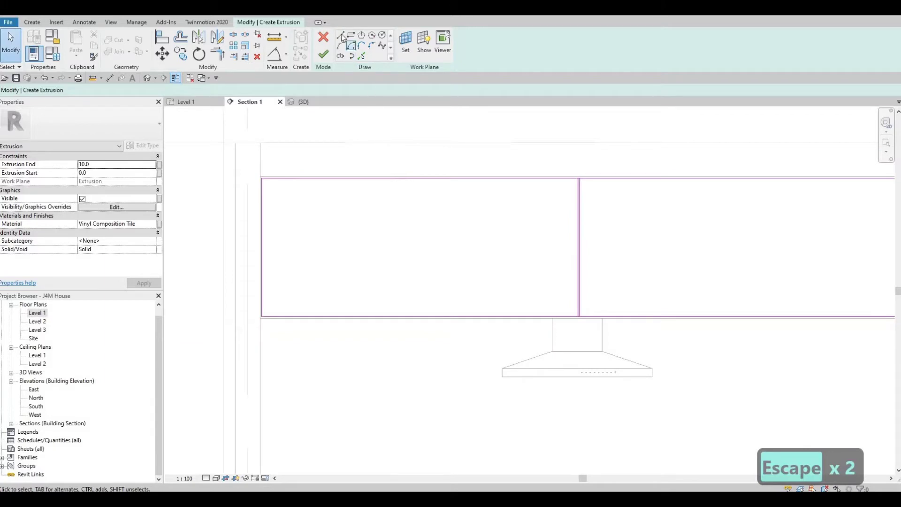
{"action": "key", "text": "l"}
{"action": "key", "text": "i"}
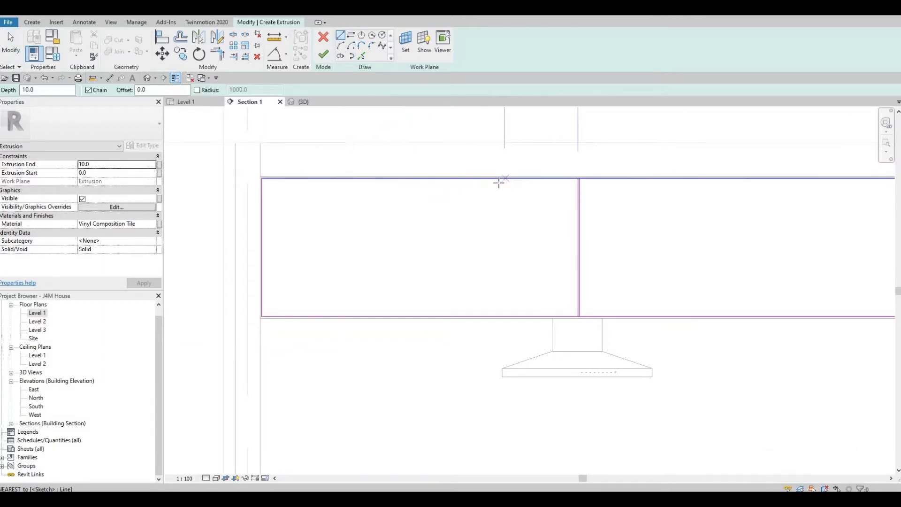
{"action": "left_click", "coordinate": [503, 280]}
{"action": "left_click", "coordinate": [504, 315]}
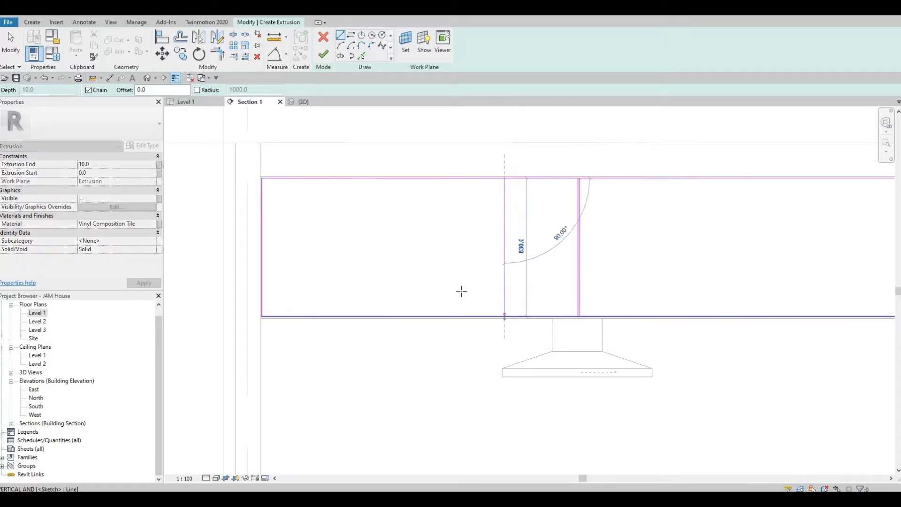
{"action": "key", "text": "Escape"}
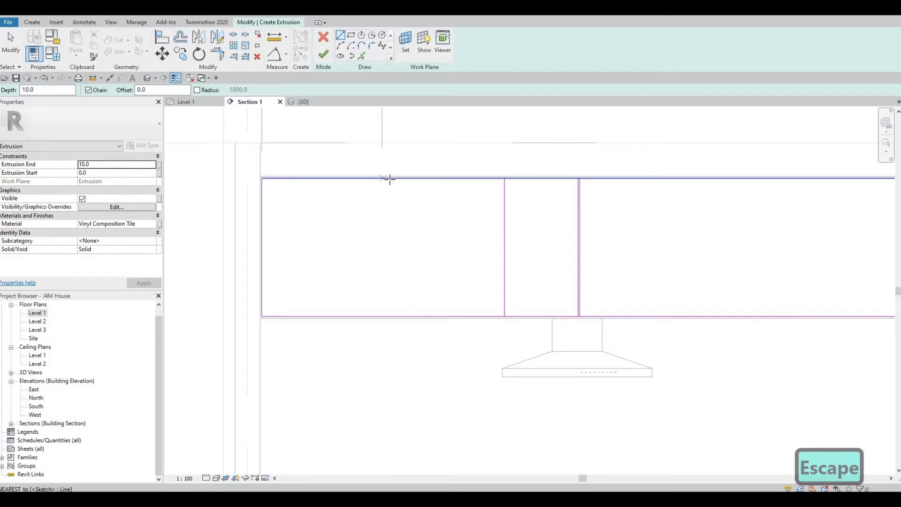
{"action": "left_click", "coordinate": [393, 216]}
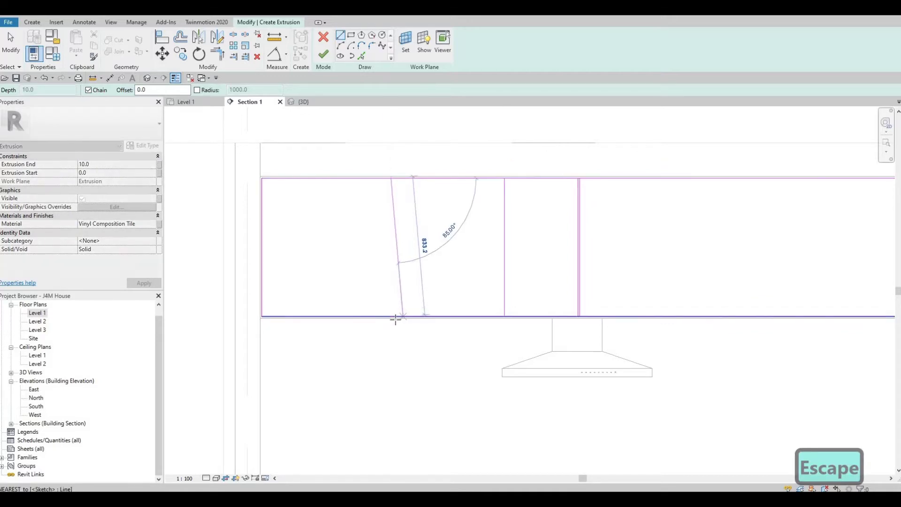
{"action": "left_click", "coordinate": [396, 318]}
{"action": "key", "text": "Escape"}
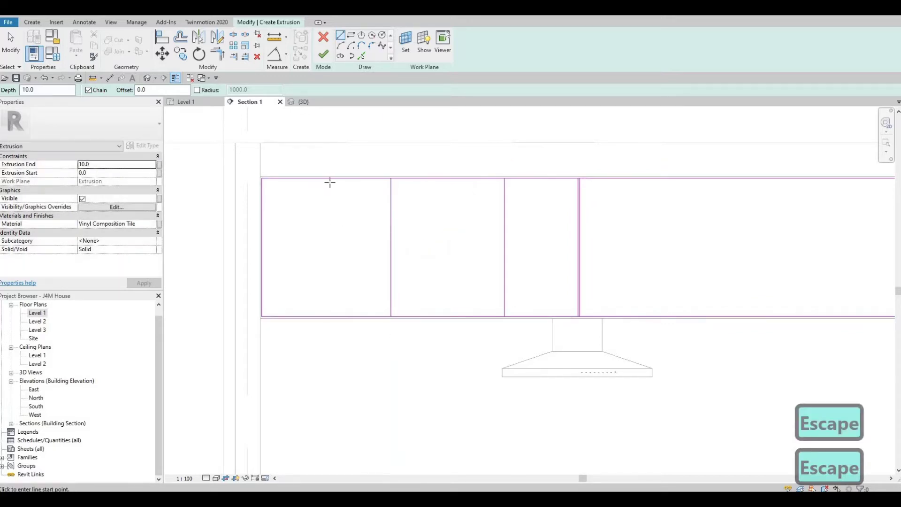
{"action": "key", "text": "Escape"}
{"action": "key", "text": "Escape"}
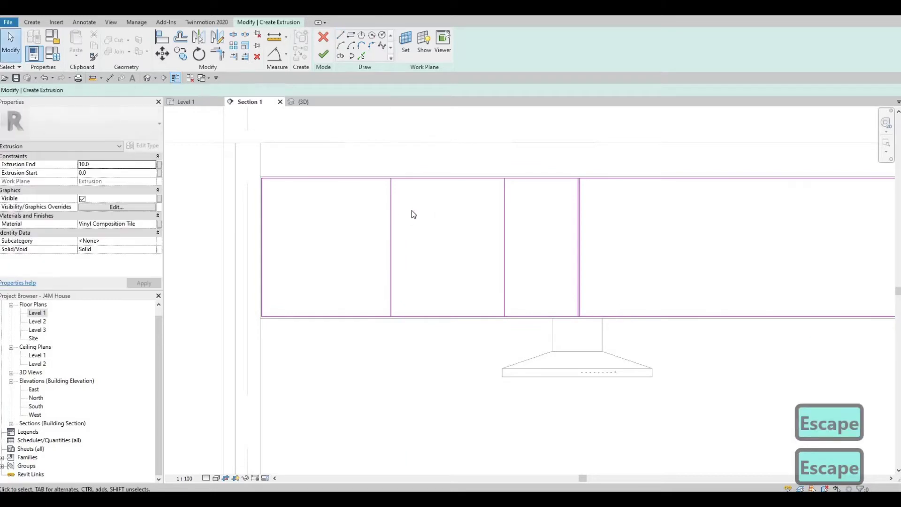
Step: Nudge the two vertical lines in the left half together to the left until they divide it into roughly even panels
{"action": "left_click", "coordinate": [503, 211]}
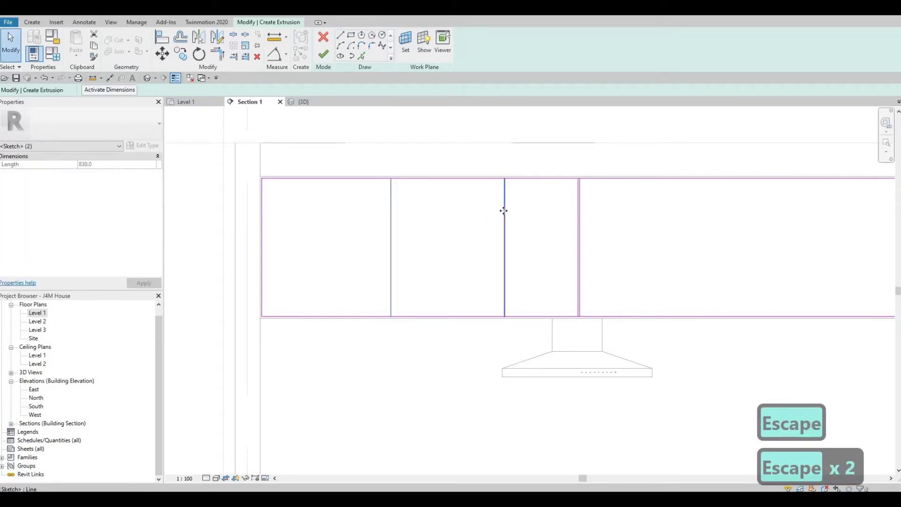
{"action": "key", "text": "Left"}
{"action": "key", "text": "Left"}
{"action": "key", "text": "Left"}
{"action": "key", "text": "Left"}
{"action": "key", "text": "Left"}
{"action": "key", "text": "Left"}
{"action": "key", "text": "Left"}
{"action": "key", "text": "Left"}
{"action": "key", "text": "Left"}
{"action": "key", "text": "Left"}
{"action": "key", "text": "Left"}
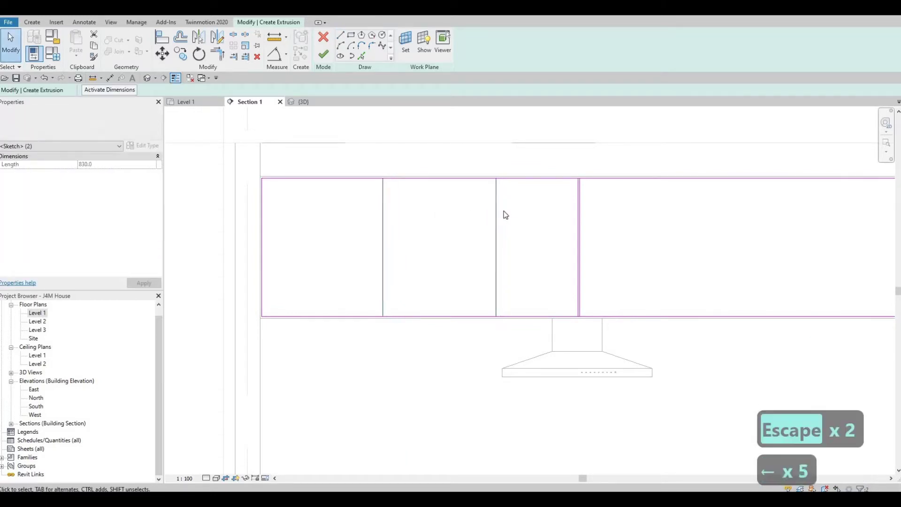
{"action": "key", "text": "Left"}
{"action": "key", "text": "Left"}
{"action": "key", "text": "Left"}
{"action": "key", "text": "Left"}
{"action": "key", "text": "Left"}
{"action": "key", "text": "Left"}
{"action": "key", "text": "Left"}
{"action": "key", "text": "Left"}
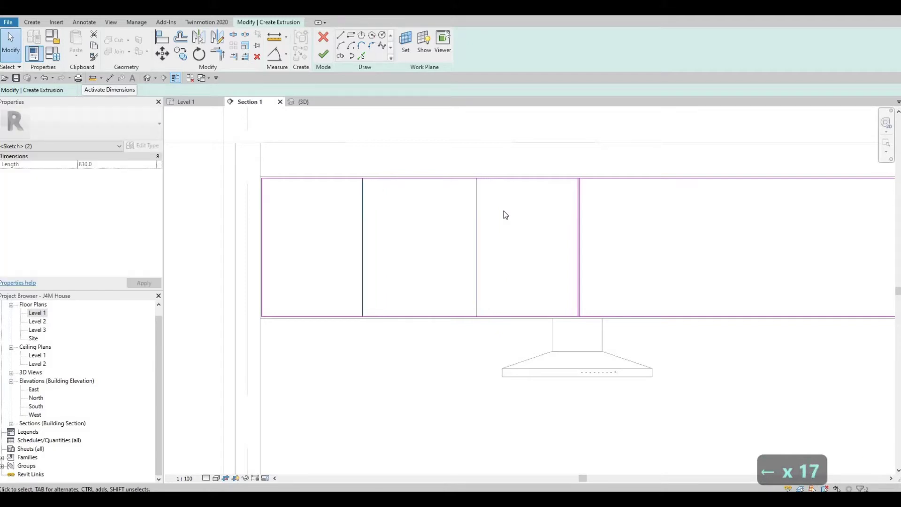
{"action": "key", "text": "Left"}
{"action": "key", "text": "Right"}
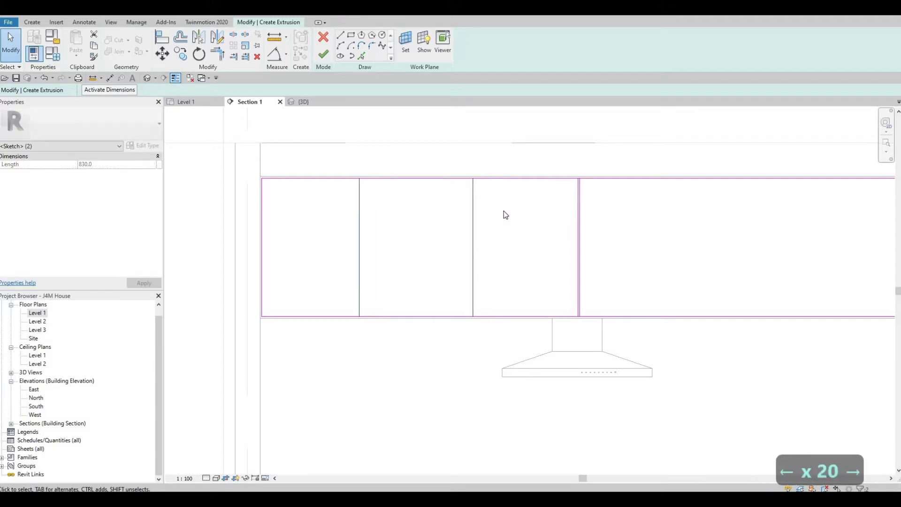
{"action": "key", "text": "Escape"}
{"action": "key", "text": "Escape"}
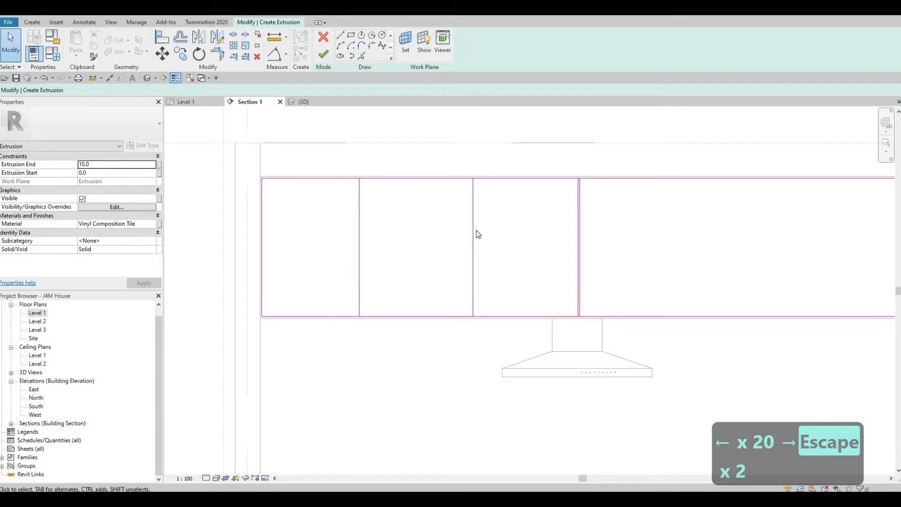
Step: Move the first vertical line right and set its distance from the rectangle's left edge to 600 mm
{"action": "left_click", "coordinate": [360, 220]}
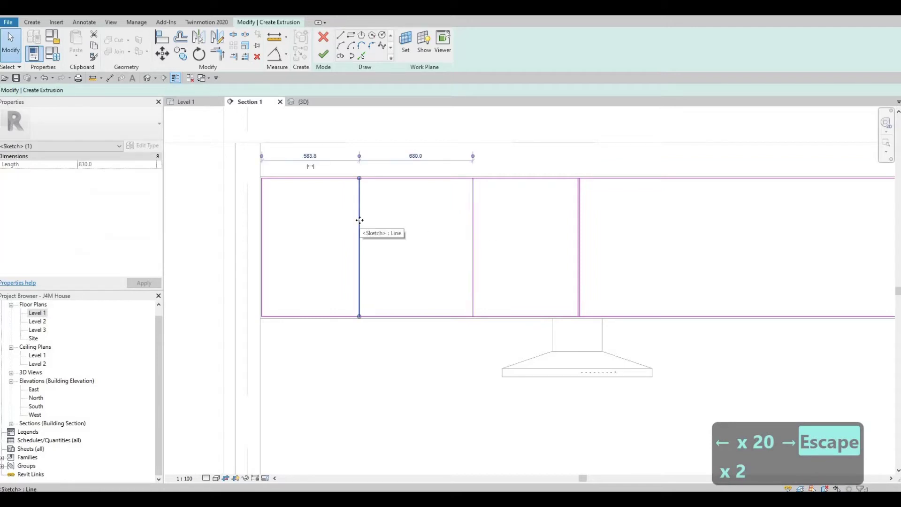
{"action": "key", "text": "Right"}
{"action": "key", "text": "Right"}
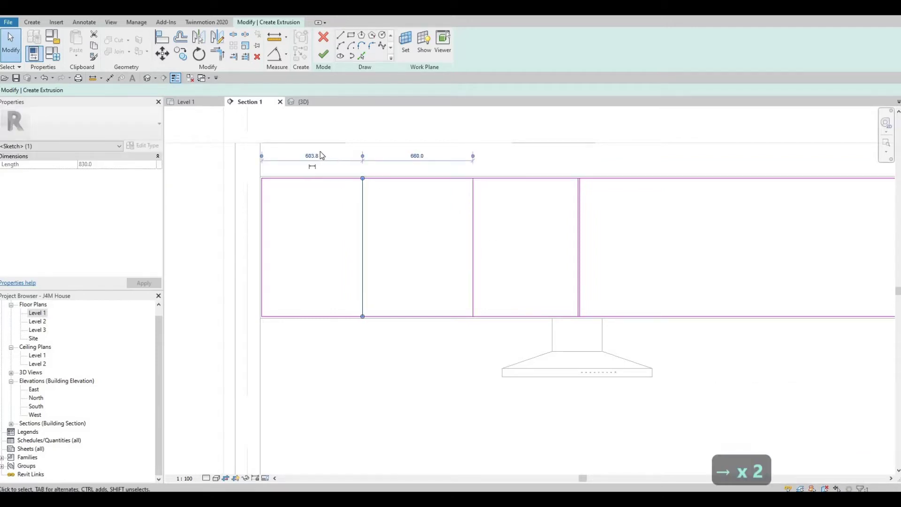
{"action": "left_click", "coordinate": [320, 152]}
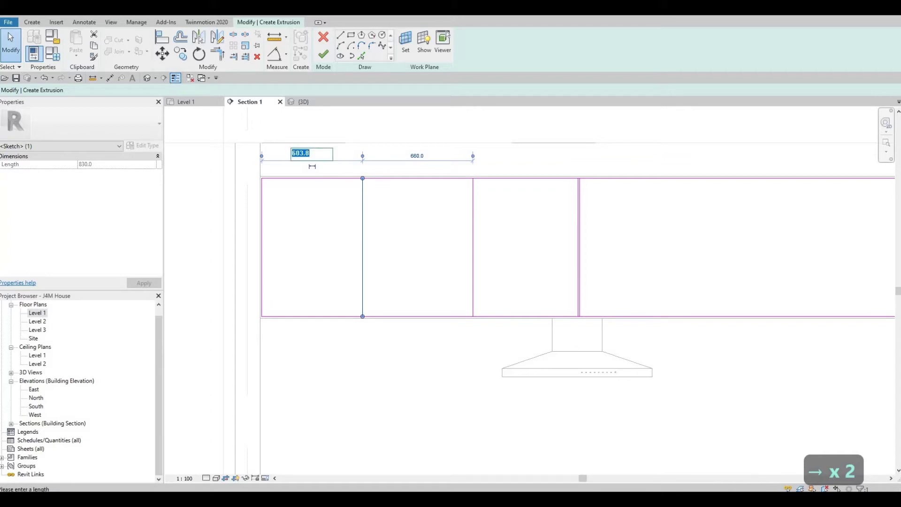
{"action": "type", "text": "600"}
{"action": "key", "text": "Return"}
{"action": "key", "text": "Escape"}
{"action": "key", "text": "Escape"}
Step: Set the first vertical line's distance from the rectangle's left edge to 630 mm and check the spacing of the second line
{"action": "left_click", "coordinate": [473, 201]}
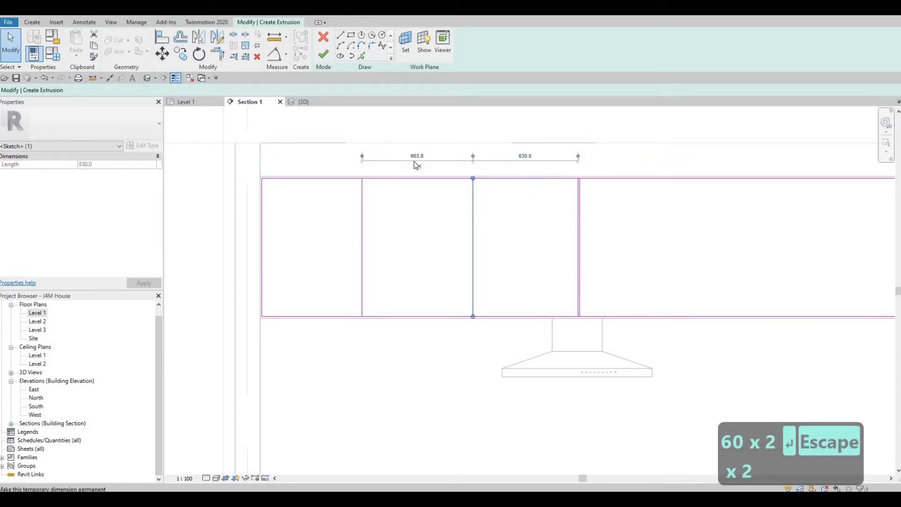
{"action": "left_click", "coordinate": [361, 189]}
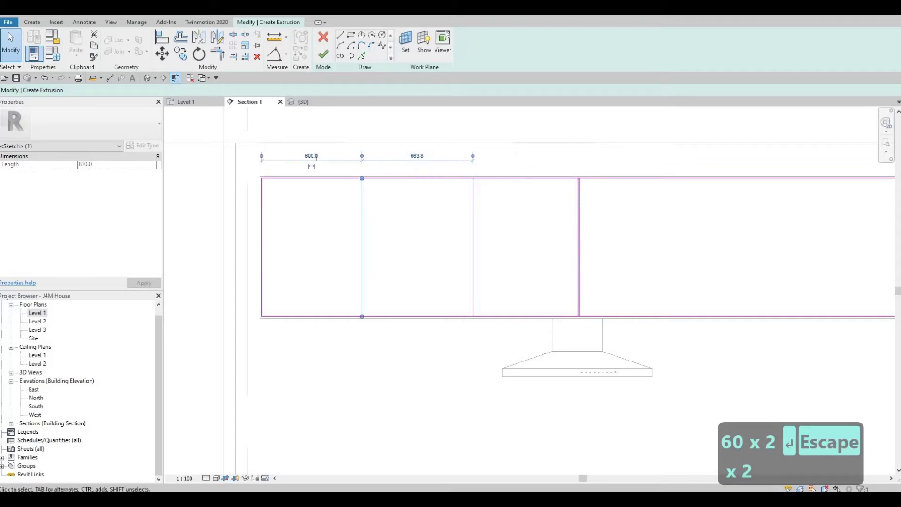
{"action": "type", "text": "3"}
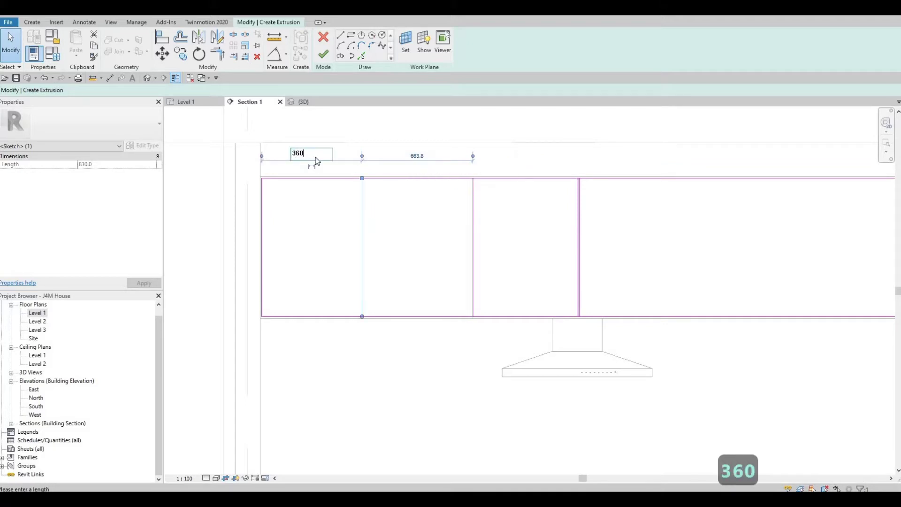
{"action": "type", "text": "60"}
{"action": "key", "text": "Return"}
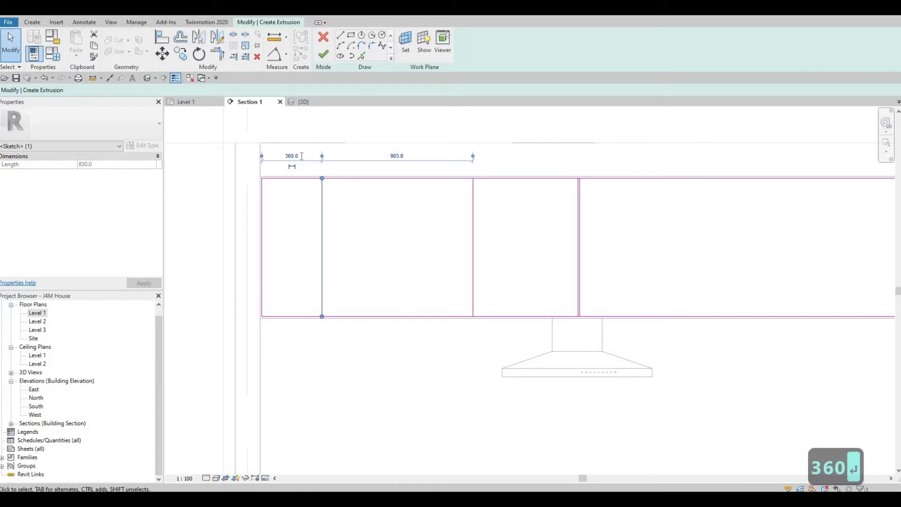
{"action": "type", "text": "630"}
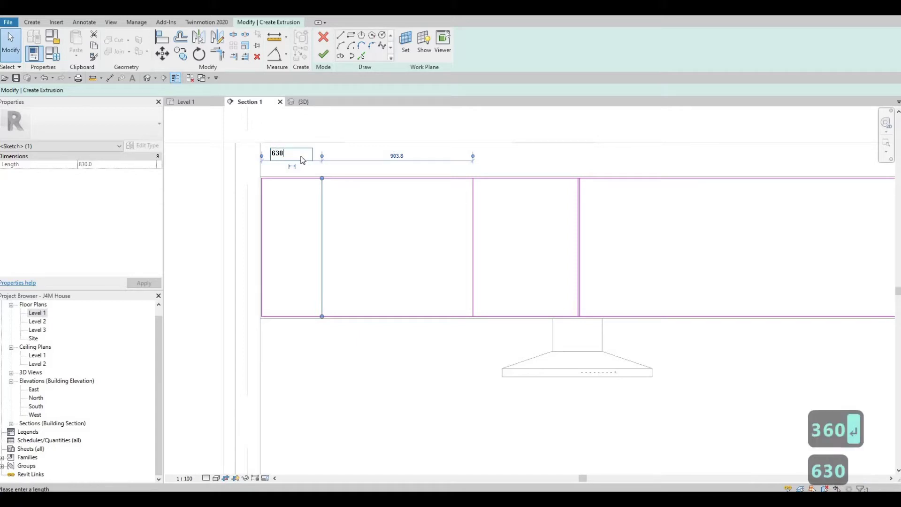
{"action": "key", "text": "Return"}
{"action": "key", "text": "Escape"}
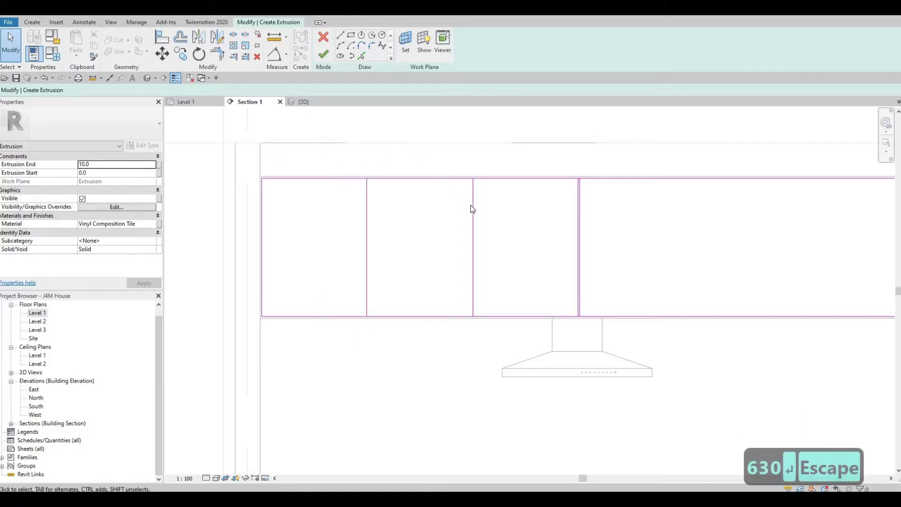
{"action": "left_click", "coordinate": [473, 187]}
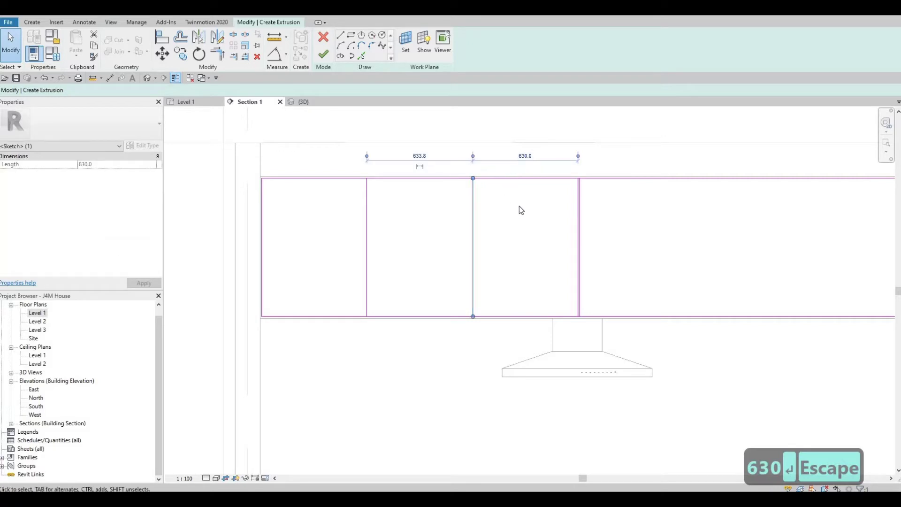
{"action": "key", "text": "Escape"}
{"action": "key", "text": "Escape"}
Step: Mirror the two left-half dividing lines into the right half about an axis drawn along the rectangle's centre
{"action": "scroll", "coordinate": [505, 196], "scroll_direction": "down", "scroll_amount": 1}
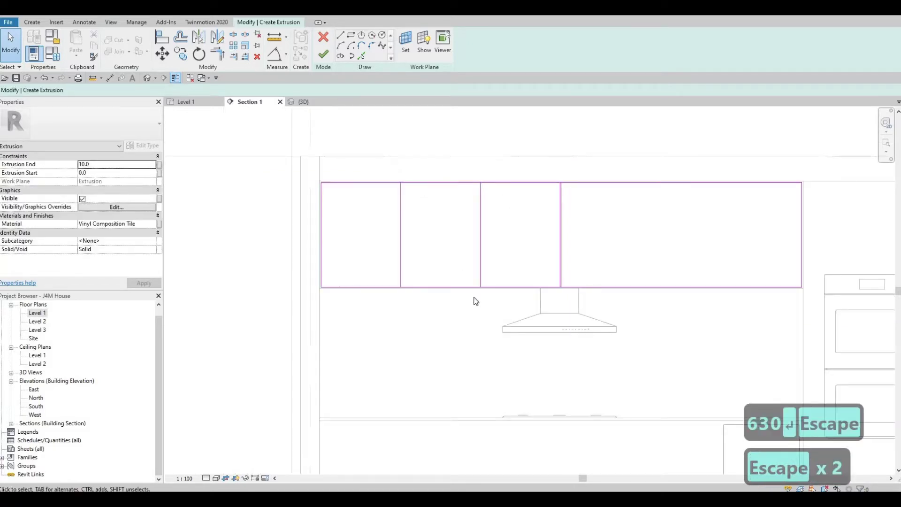
{"action": "left_click_drag", "start_coordinate": [389, 165], "coordinate": [490, 323]}
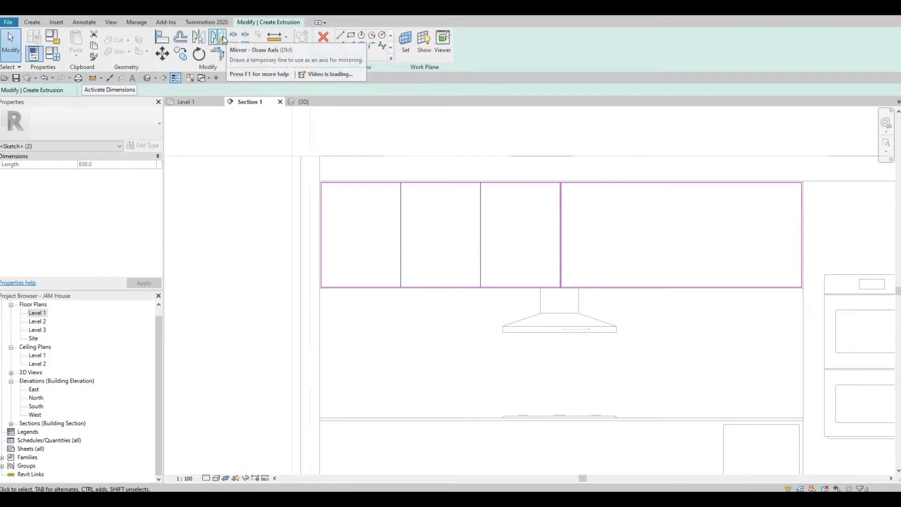
{"action": "scroll", "coordinate": [559, 179], "scroll_direction": "up", "scroll_amount": 6}
{"action": "left_click", "coordinate": [521, 232]}
{"action": "left_click", "coordinate": [518, 227]}
{"action": "scroll", "coordinate": [554, 252], "scroll_direction": "down", "scroll_amount": 2}
{"action": "scroll", "coordinate": [553, 252], "scroll_direction": "down", "scroll_amount": 4}
{"action": "key", "text": "Escape"}
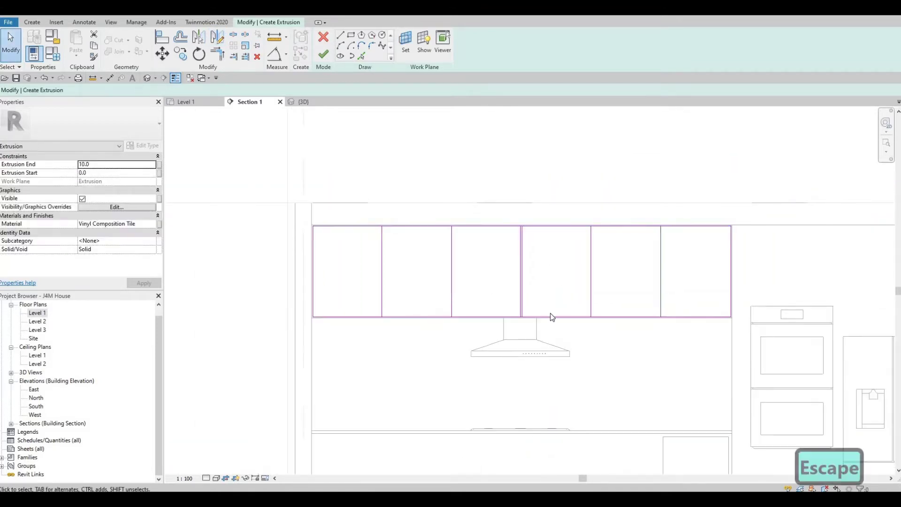
{"action": "key", "text": "Escape"}
{"action": "key", "text": "Escape"}
Step: Add a parallel line offset 10 mm beside each of the four single dividing lines using Pick Lines
{"action": "middle_click_drag", "start_coordinate": [513, 254], "coordinate": [482, 222]}
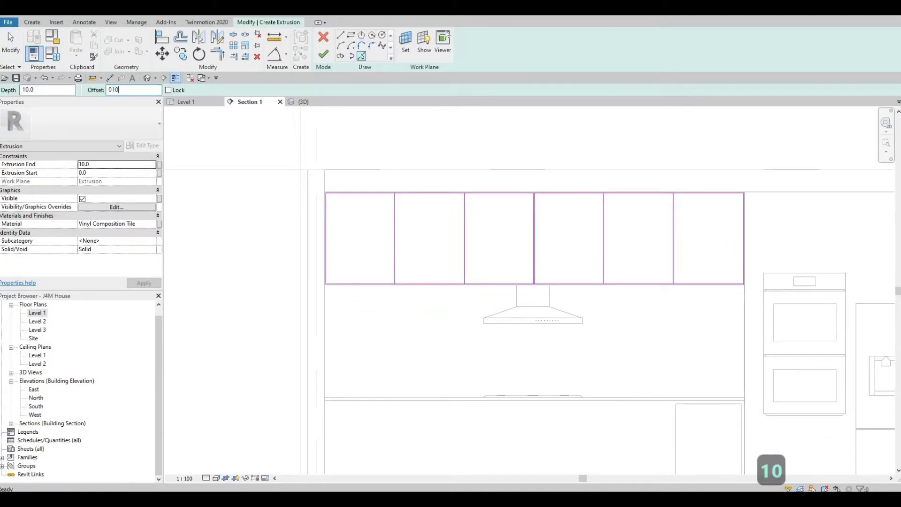
{"action": "key", "text": "Return"}
{"action": "scroll", "coordinate": [393, 220], "scroll_direction": "up", "scroll_amount": 3}
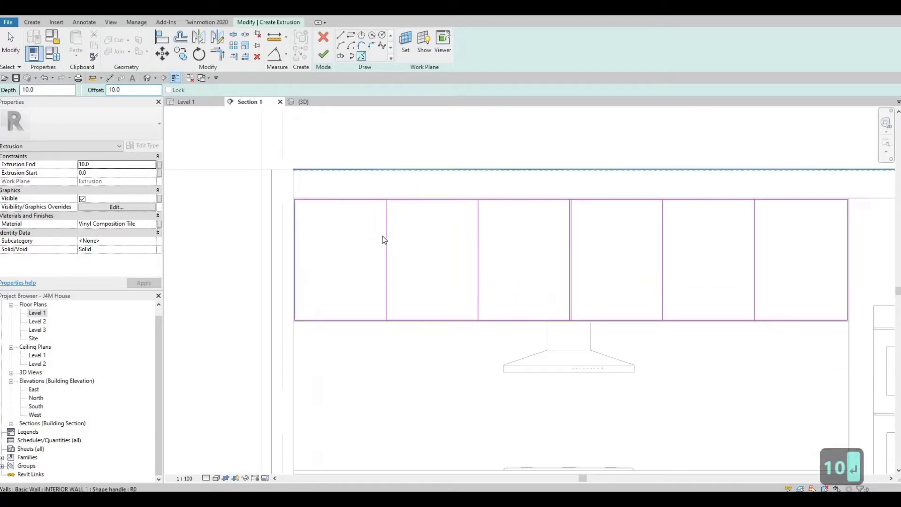
{"action": "left_click", "coordinate": [490, 243]}
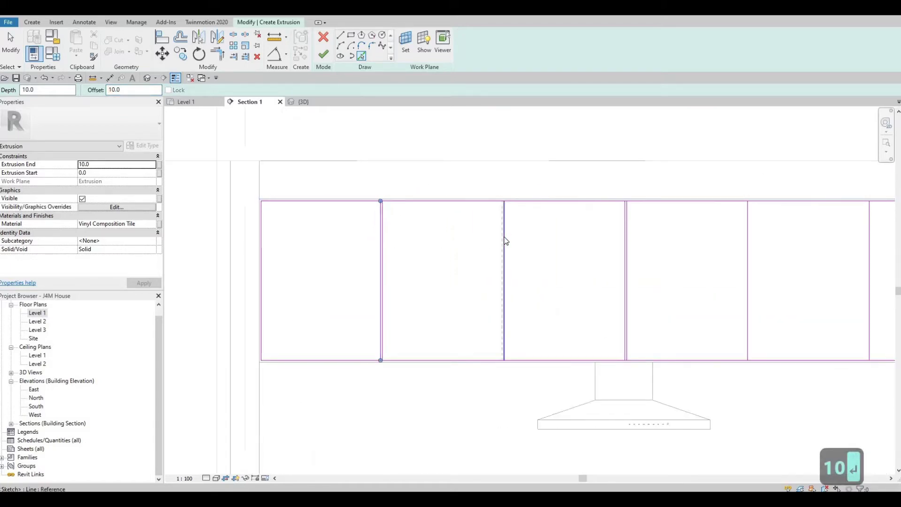
{"action": "left_click", "coordinate": [505, 241]}
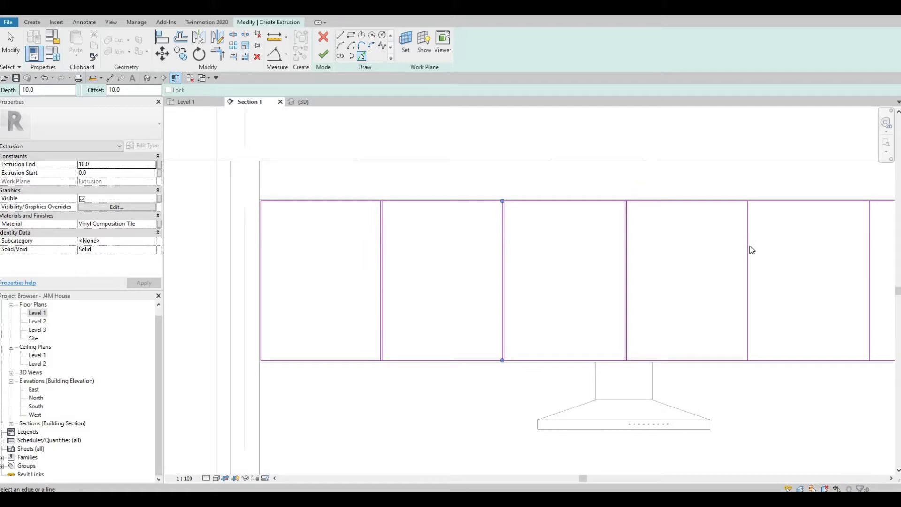
{"action": "left_click", "coordinate": [750, 247]}
{"action": "middle_click_drag", "start_coordinate": [774, 276], "coordinate": [527, 261]}
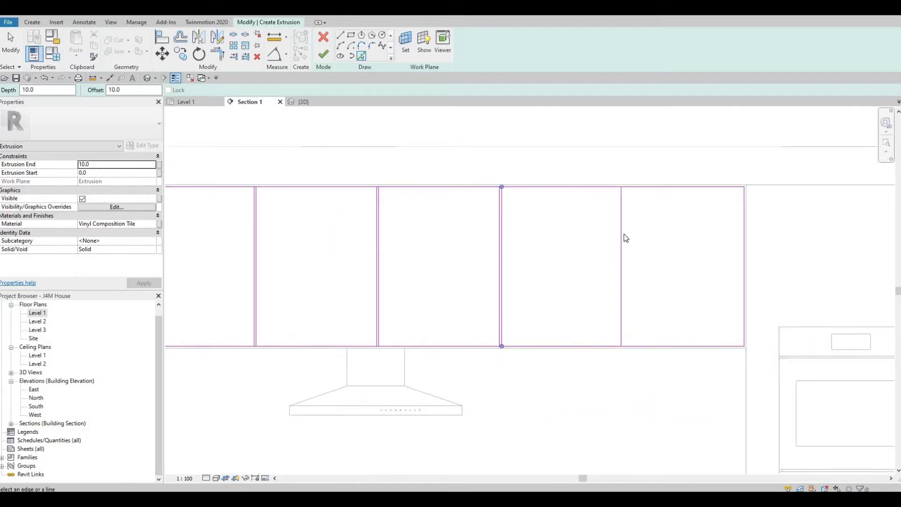
{"action": "left_click", "coordinate": [621, 235]}
{"action": "scroll", "coordinate": [620, 236], "scroll_direction": "down", "scroll_amount": 2}
{"action": "key", "text": "Escape"}
{"action": "key", "text": "Escape"}
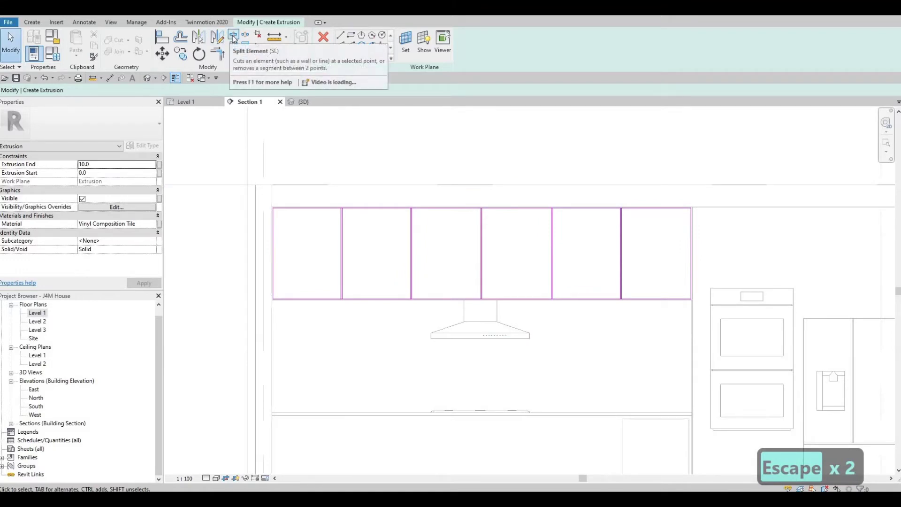
Step: Split the rectangle's top edge inside the first and second gaps from the left with Split Element
{"action": "scroll", "coordinate": [352, 203], "scroll_direction": "up", "scroll_amount": 5}
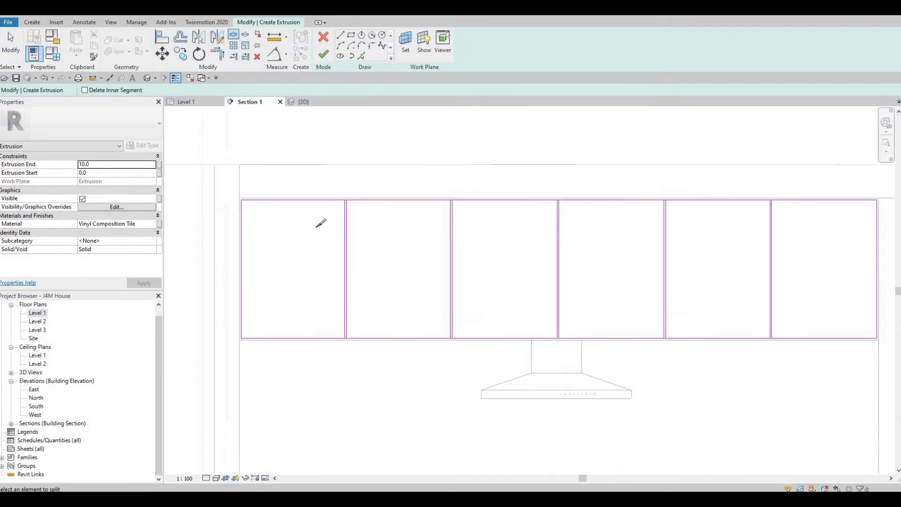
{"action": "scroll", "coordinate": [336, 230], "scroll_direction": "up", "scroll_amount": 2}
{"action": "left_click", "coordinate": [331, 230]}
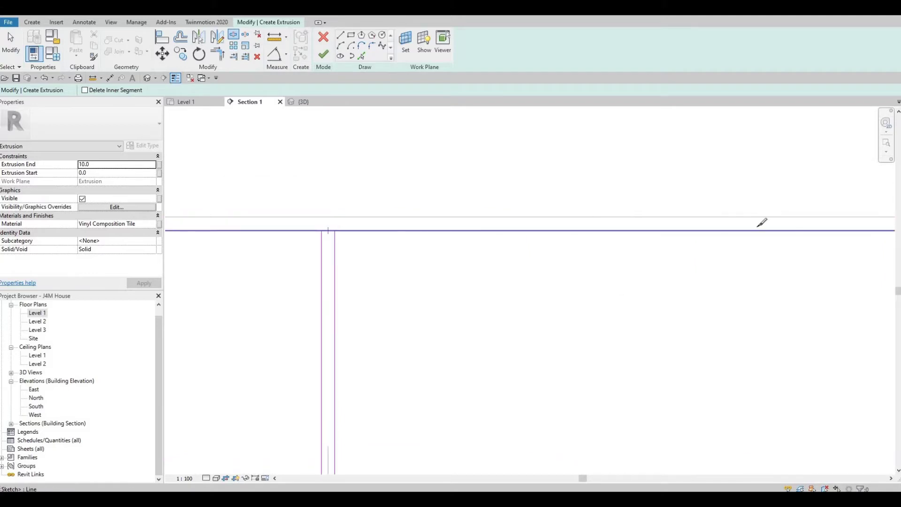
{"action": "scroll", "coordinate": [772, 230], "scroll_direction": "down", "scroll_amount": 2}
{"action": "scroll", "coordinate": [757, 229], "scroll_direction": "up", "scroll_amount": 3}
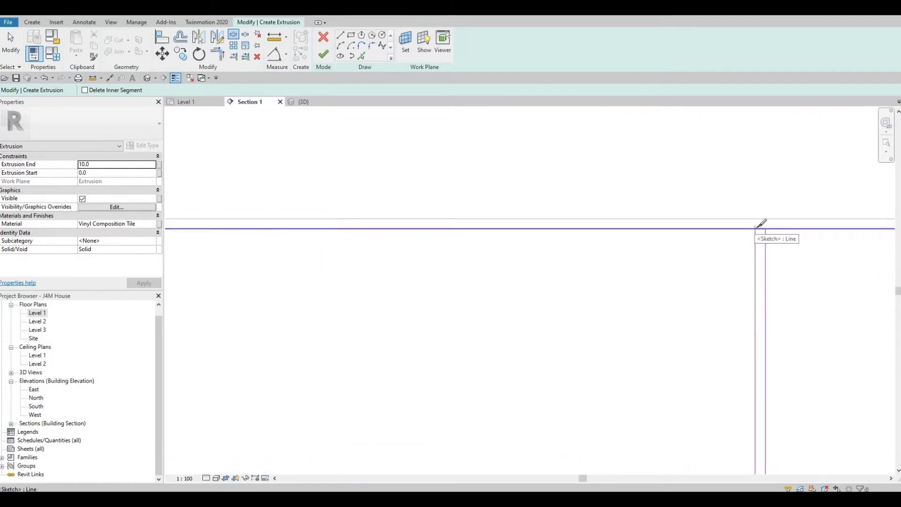
{"action": "left_click", "coordinate": [756, 228]}
{"action": "scroll", "coordinate": [757, 229], "scroll_direction": "down", "scroll_amount": 3}
{"action": "mouse_move", "coordinate": [765, 238]}
{"action": "middle_mouse_down"}
{"action": "mouse_move", "coordinate": [736, 281]}
{"action": "mouse_move", "coordinate": [183, 191]}
{"action": "middle_mouse_up"}
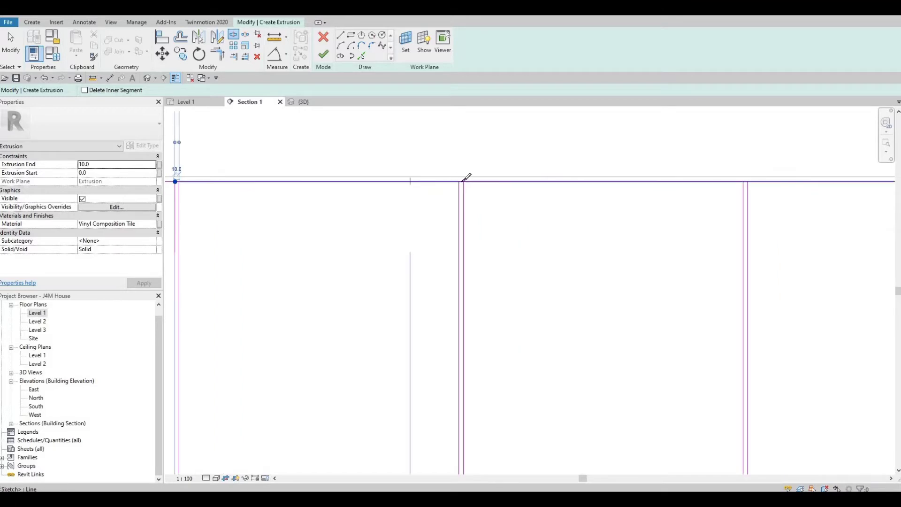
Step: Split the rectangle's top edge at the middle gap and the two gaps to its right
{"action": "scroll", "coordinate": [468, 179], "scroll_direction": "up", "scroll_amount": 2}
{"action": "left_click", "coordinate": [463, 181]}
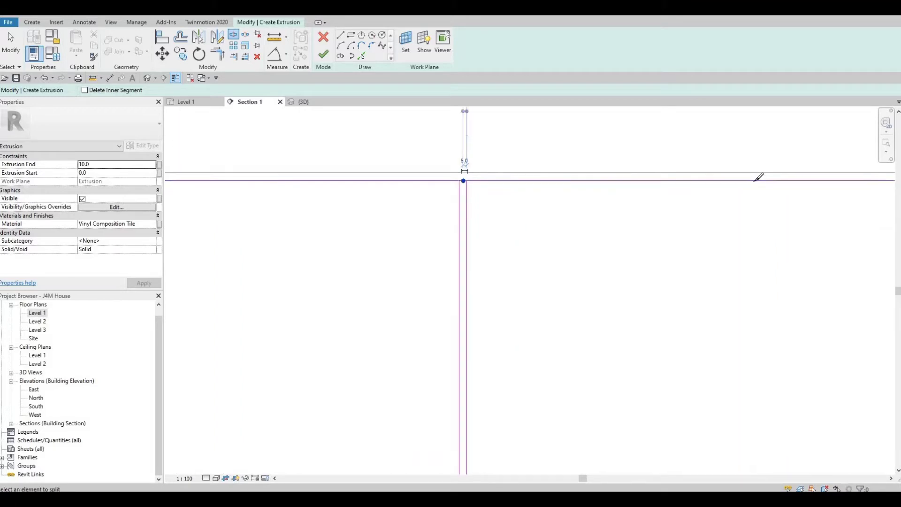
{"action": "scroll", "coordinate": [744, 175], "scroll_direction": "up", "scroll_amount": 3}
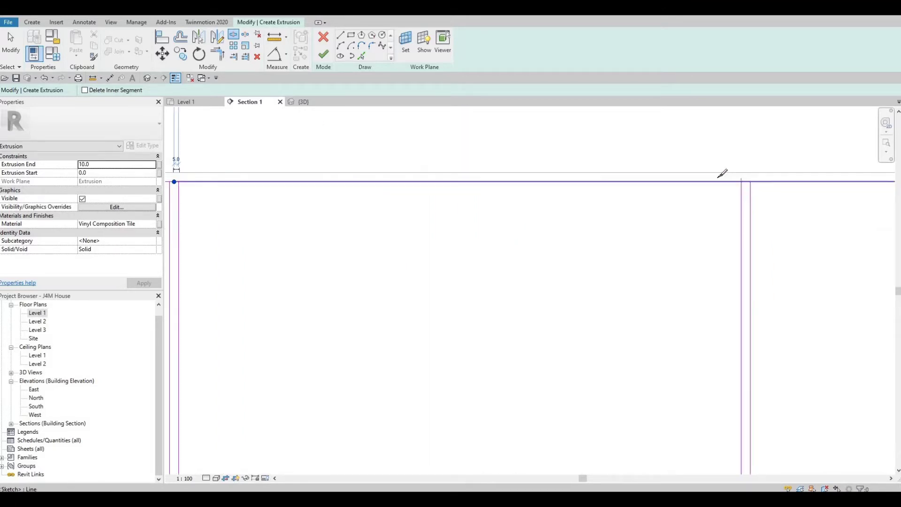
{"action": "left_click", "coordinate": [746, 182]}
{"action": "scroll", "coordinate": [746, 182], "scroll_direction": "down", "scroll_amount": 4}
{"action": "middle_click_drag", "start_coordinate": [790, 246], "coordinate": [241, 197]}
{"action": "scroll", "coordinate": [424, 147], "scroll_direction": "up", "scroll_amount": 1}
{"action": "scroll", "coordinate": [419, 148], "scroll_direction": "up", "scroll_amount": 2}
{"action": "left_click", "coordinate": [424, 150]}
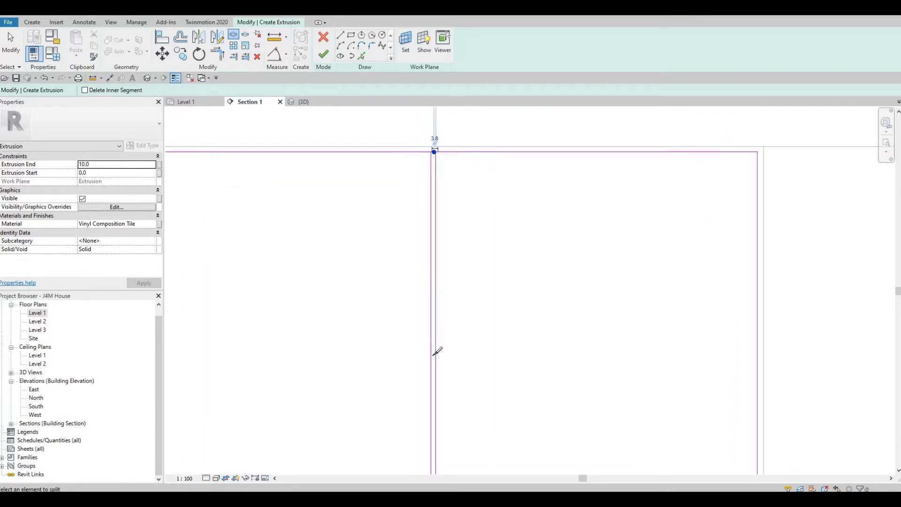
Step: Split the rectangle's bottom edge at the two rightmost gaps between the door panels
{"action": "scroll", "coordinate": [507, 182], "scroll_direction": "down", "scroll_amount": 3}
{"action": "scroll", "coordinate": [472, 418], "scroll_direction": "up", "scroll_amount": 4}
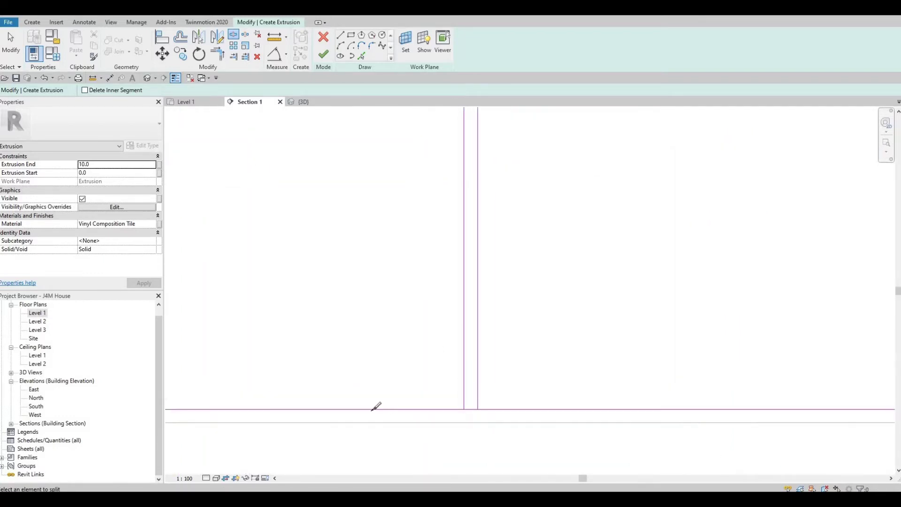
{"action": "left_click", "coordinate": [471, 409]}
{"action": "middle_click_drag", "start_coordinate": [211, 399], "coordinate": [654, 398]}
{"action": "middle_click_drag", "start_coordinate": [176, 408], "coordinate": [380, 400]}
{"action": "scroll", "coordinate": [375, 400], "scroll_direction": "down", "scroll_amount": 3}
{"action": "scroll", "coordinate": [239, 405], "scroll_direction": "up", "scroll_amount": 2}
{"action": "scroll", "coordinate": [287, 400], "scroll_direction": "up", "scroll_amount": 1}
{"action": "left_click", "coordinate": [289, 393]}
{"action": "scroll", "coordinate": [248, 387], "scroll_direction": "down", "scroll_amount": 1}
{"action": "middle_click_drag", "start_coordinate": [246, 388], "coordinate": [277, 391]}
{"action": "scroll", "coordinate": [276, 391], "scroll_direction": "down", "scroll_amount": 2}
Step: Split the rectangle's bottom edge at the middle gap and the two gaps to its left
{"action": "middle_click_drag", "start_coordinate": [444, 379], "coordinate": [746, 362]}
{"action": "middle_click_drag", "start_coordinate": [343, 370], "coordinate": [694, 370]}
{"action": "scroll", "coordinate": [695, 374], "scroll_direction": "up", "scroll_amount": 1}
{"action": "scroll", "coordinate": [688, 376], "scroll_direction": "up", "scroll_amount": 1}
{"action": "left_click", "coordinate": [683, 379]}
{"action": "scroll", "coordinate": [346, 374], "scroll_direction": "down", "scroll_amount": 2}
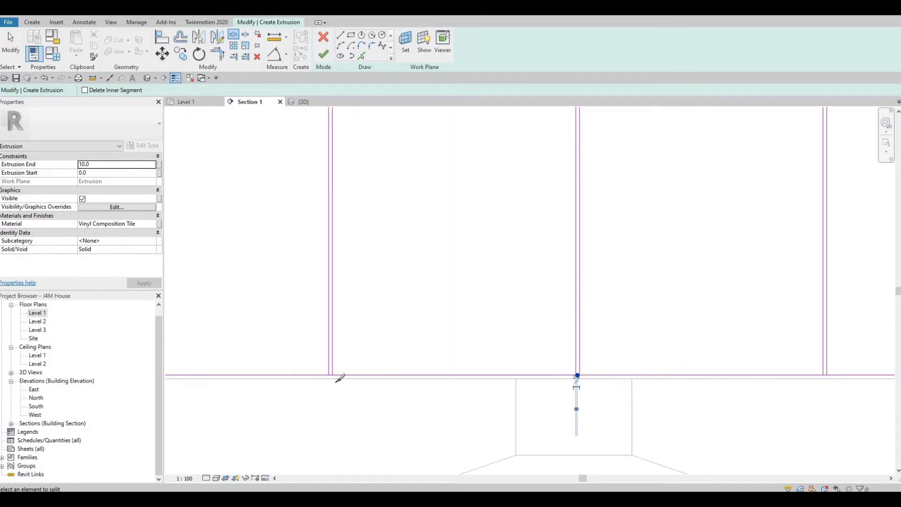
{"action": "scroll", "coordinate": [371, 361], "scroll_direction": "up", "scroll_amount": 3}
{"action": "left_click", "coordinate": [362, 365]}
{"action": "scroll", "coordinate": [344, 336], "scroll_direction": "down", "scroll_amount": 5}
{"action": "mouse_move", "coordinate": [304, 327]}
{"action": "middle_mouse_down"}
{"action": "mouse_move", "coordinate": [451, 343]}
{"action": "mouse_move", "coordinate": [458, 330]}
{"action": "middle_mouse_up"}
{"action": "scroll", "coordinate": [367, 345], "scroll_direction": "up", "scroll_amount": 3}
{"action": "left_click", "coordinate": [375, 342]}
{"action": "key", "text": "Escape"}
{"action": "key", "text": "Escape"}
Step: Trim the bottom edge to the vertical lines on both sides of the first and second gaps from the left, forming panel corners
{"action": "key", "text": "t"}
{"action": "key", "text": "r"}
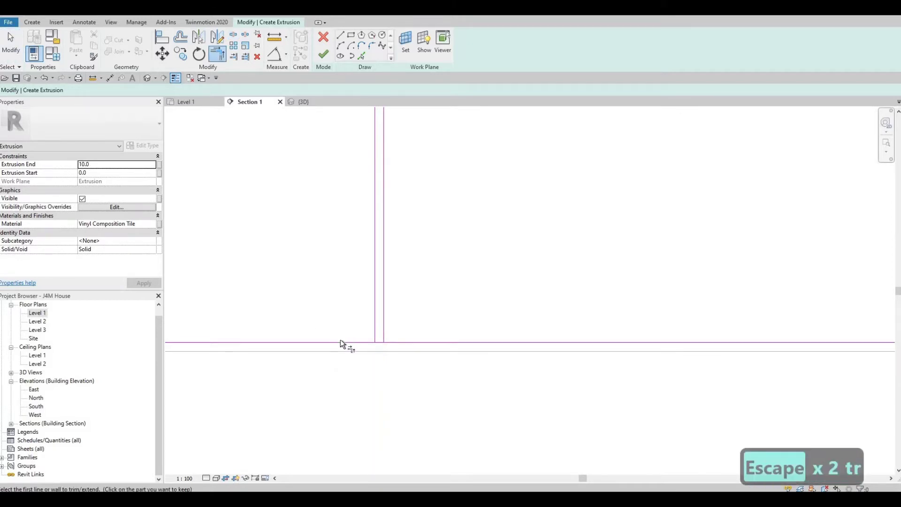
{"action": "left_click", "coordinate": [355, 339]}
{"action": "left_click", "coordinate": [376, 317]}
{"action": "left_click", "coordinate": [387, 313]}
{"action": "left_click", "coordinate": [406, 340]}
{"action": "middle_click_drag", "start_coordinate": [639, 397], "coordinate": [536, 368]}
{"action": "scroll", "coordinate": [536, 368], "scroll_direction": "down", "scroll_amount": 2}
{"action": "middle_click_drag", "start_coordinate": [375, 339], "coordinate": [465, 305]}
{"action": "scroll", "coordinate": [494, 303], "scroll_direction": "up", "scroll_amount": 2}
{"action": "left_click", "coordinate": [463, 304]}
{"action": "left_click", "coordinate": [470, 292]}
{"action": "left_click", "coordinate": [484, 301]}
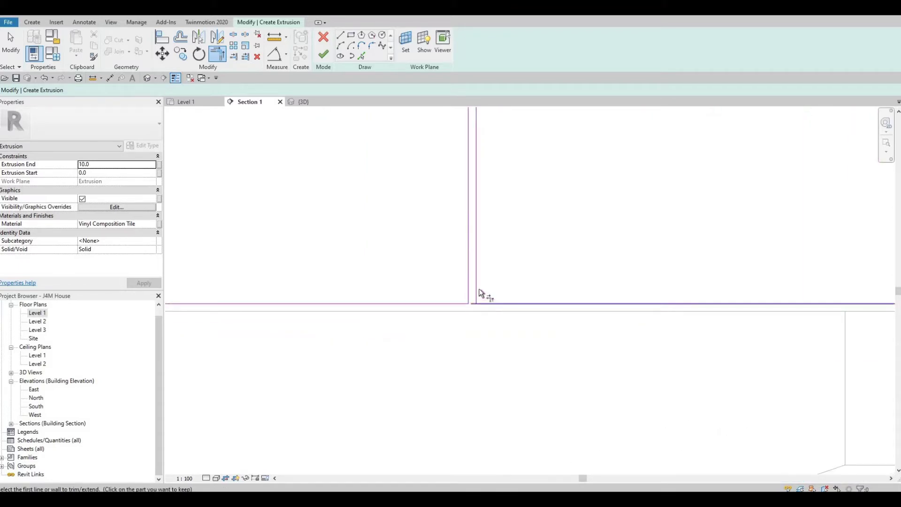
{"action": "left_click", "coordinate": [486, 303]}
Step: Trim the bottom corners of the panels at the middle gap and the fourth gap from the left
{"action": "scroll", "coordinate": [538, 321], "scroll_direction": "down", "scroll_amount": 1}
{"action": "scroll", "coordinate": [538, 317], "scroll_direction": "up", "scroll_amount": 1}
{"action": "left_click", "coordinate": [540, 303]}
{"action": "left_click", "coordinate": [544, 297]}
{"action": "left_click", "coordinate": [551, 312]}
{"action": "middle_click_drag", "start_coordinate": [610, 336], "coordinate": [124, 282]}
{"action": "scroll", "coordinate": [378, 252], "scroll_direction": "up", "scroll_amount": 1}
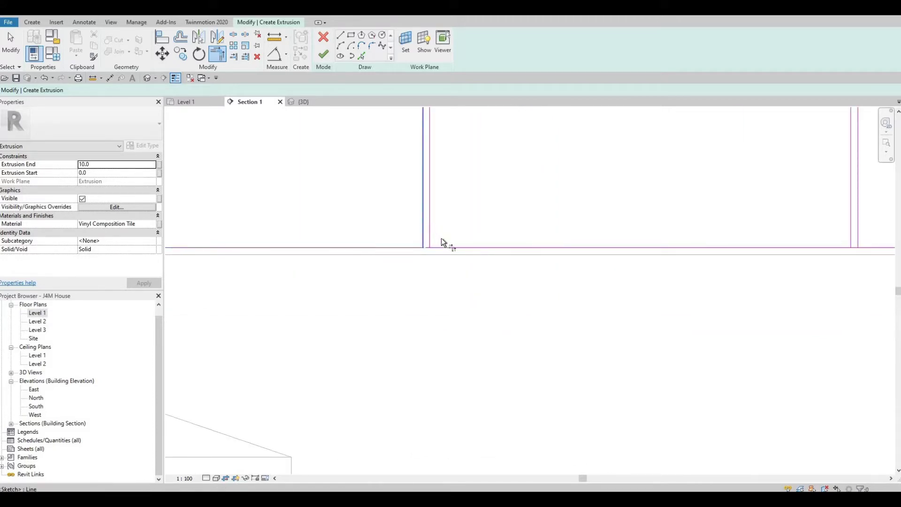
{"action": "key", "text": "t"}
{"action": "key", "text": "r"}
Step: Trim the bottom corners on both sides of the rightmost gap so its short bottom segment is removed
{"action": "middle_click_drag", "start_coordinate": [672, 287], "coordinate": [311, 320]}
{"action": "middle_click_drag", "start_coordinate": [448, 282], "coordinate": [328, 285]}
{"action": "scroll", "coordinate": [369, 279], "scroll_direction": "up", "scroll_amount": 2}
{"action": "left_click", "coordinate": [330, 286]}
{"action": "left_click", "coordinate": [361, 259]}
{"action": "left_click", "coordinate": [372, 256]}
{"action": "left_click", "coordinate": [393, 285]}
Step: Trim the top edge to the vertical lines on both sides of the two rightmost gaps
{"action": "scroll", "coordinate": [441, 241], "scroll_direction": "down", "scroll_amount": 4}
{"action": "scroll", "coordinate": [477, 209], "scroll_direction": "up", "scroll_amount": 5}
{"action": "left_click", "coordinate": [454, 205]}
{"action": "left_click", "coordinate": [466, 195]}
{"action": "left_click", "coordinate": [444, 209]}
{"action": "left_click", "coordinate": [426, 195]}
{"action": "middle_click_drag", "start_coordinate": [285, 256], "coordinate": [854, 264]}
{"action": "left_click", "coordinate": [286, 217]}
{"action": "left_click", "coordinate": [297, 202]}
{"action": "left_click", "coordinate": [274, 210]}
{"action": "left_click", "coordinate": [252, 199]}
Step: Trim the top corners of the panels at the middle gap and the second gap from the left
{"action": "middle_click_drag", "start_coordinate": [260, 239], "coordinate": [882, 251]}
{"action": "left_click", "coordinate": [205, 219]}
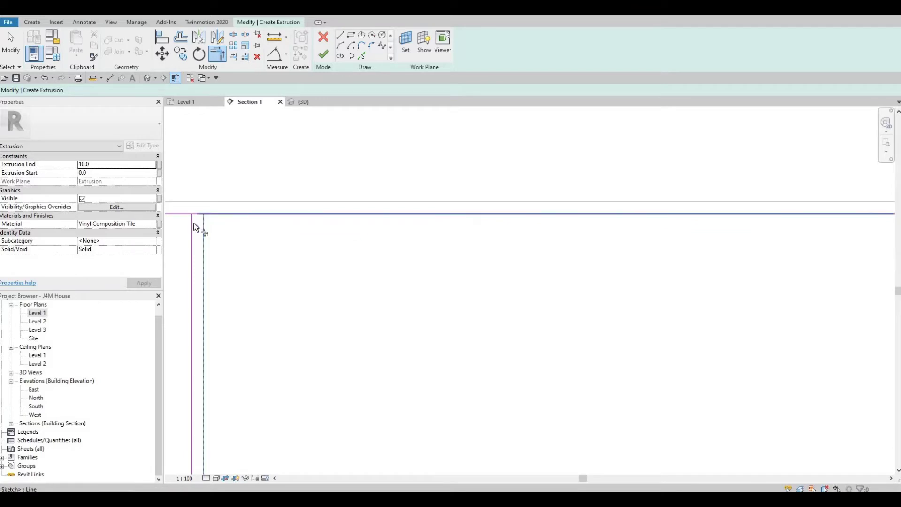
{"action": "left_click", "coordinate": [193, 223]}
{"action": "middle_click_drag", "start_coordinate": [588, 248], "coordinate": [610, 250]}
{"action": "middle_click_drag", "start_coordinate": [234, 257], "coordinate": [751, 253]}
{"action": "scroll", "coordinate": [449, 235], "scroll_direction": "down", "scroll_amount": 1}
{"action": "left_click", "coordinate": [450, 229]}
{"action": "left_click", "coordinate": [456, 223]}
{"action": "left_click", "coordinate": [443, 229]}
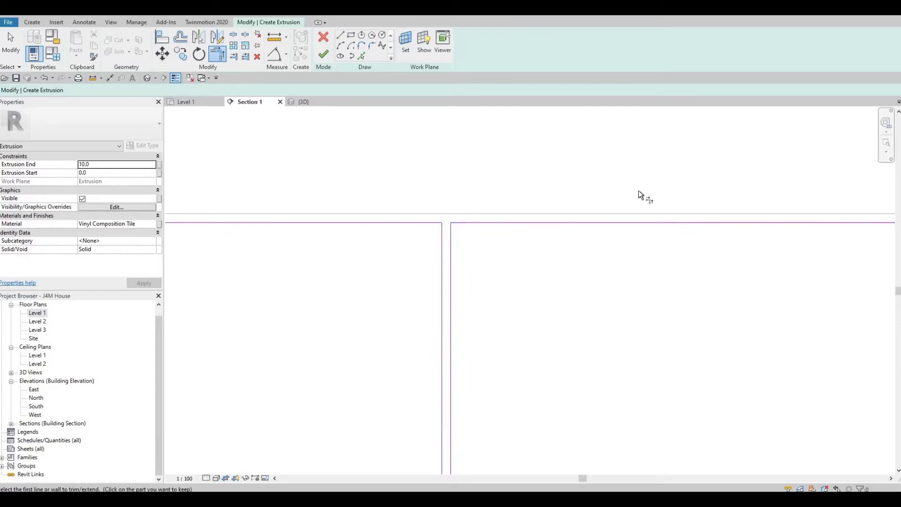
Step: Trim the top corners on both sides of the first gap from the left to close the remaining panel outlines
{"action": "middle_click_drag", "start_coordinate": [287, 196], "coordinate": [573, 171]}
{"action": "scroll", "coordinate": [572, 170], "scroll_direction": "down", "scroll_amount": 1}
{"action": "scroll", "coordinate": [306, 197], "scroll_direction": "up", "scroll_amount": 1}
{"action": "left_click", "coordinate": [309, 193]}
{"action": "left_click", "coordinate": [322, 185]}
{"action": "left_click", "coordinate": [300, 192]}
{"action": "left_click", "coordinate": [268, 186]}
Step: Search the material library for "doug" and assign Douglas Fir to the door panel extrusion
{"action": "scroll", "coordinate": [328, 237], "scroll_direction": "down", "scroll_amount": 4}
{"action": "scroll", "coordinate": [321, 188], "scroll_direction": "down", "scroll_amount": 2}
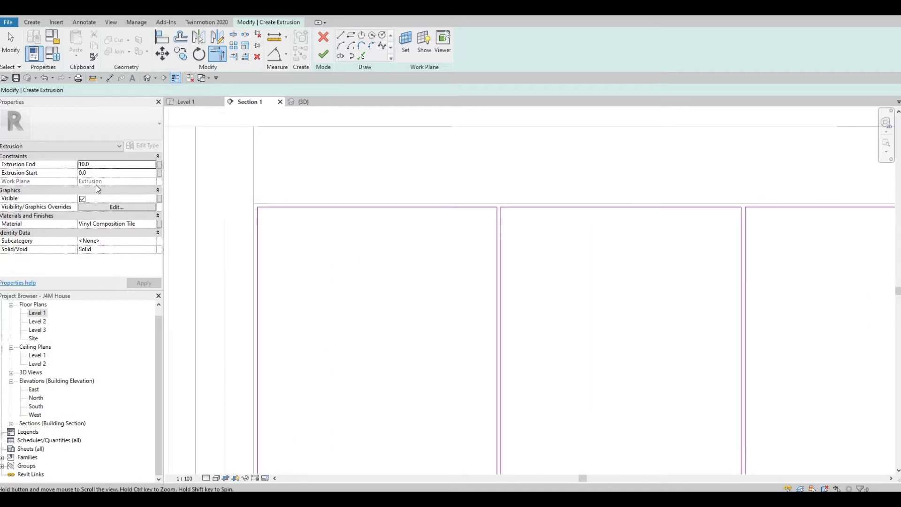
{"action": "left_click", "coordinate": [145, 223]}
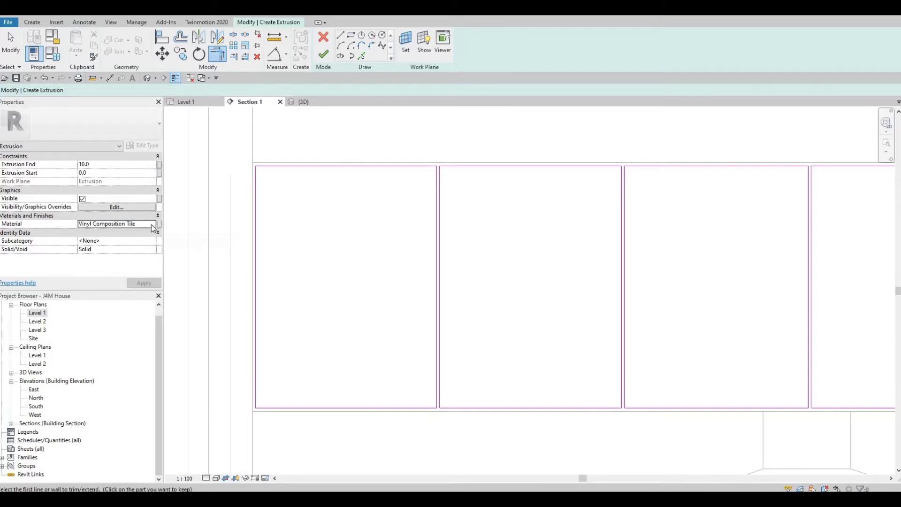
{"action": "left_click", "coordinate": [151, 224]}
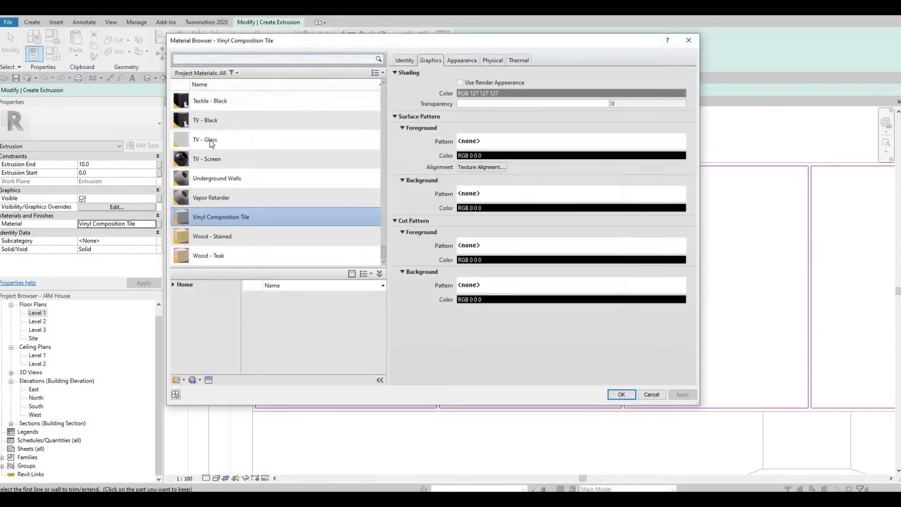
{"action": "left_click", "coordinate": [205, 59]}
{"action": "type", "text": "doug"}
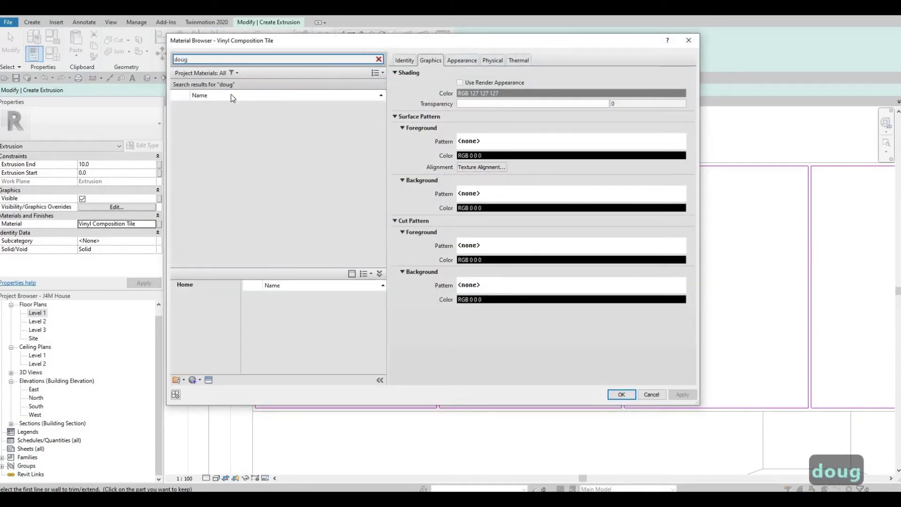
{"action": "left_click", "coordinate": [277, 112]}
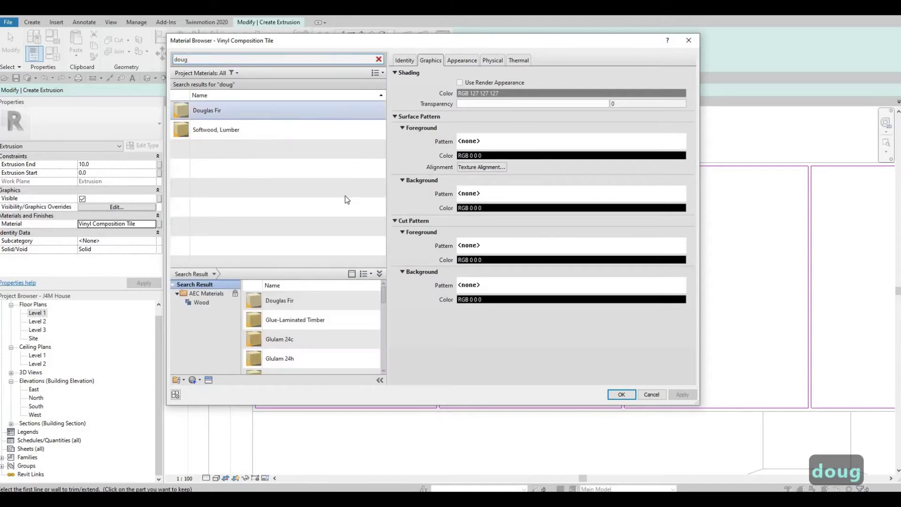
{"action": "left_click", "coordinate": [626, 396]}
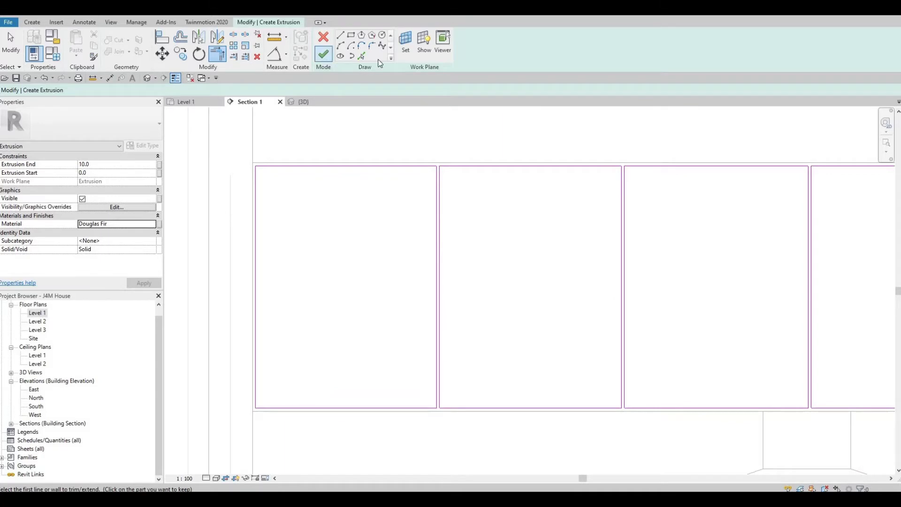
Step: Finish the door panel extrusion and its in-place model, and show the upper cabinet in the 3D view
{"action": "left_click", "coordinate": [323, 54]}
{"action": "left_click", "coordinate": [255, 108]}
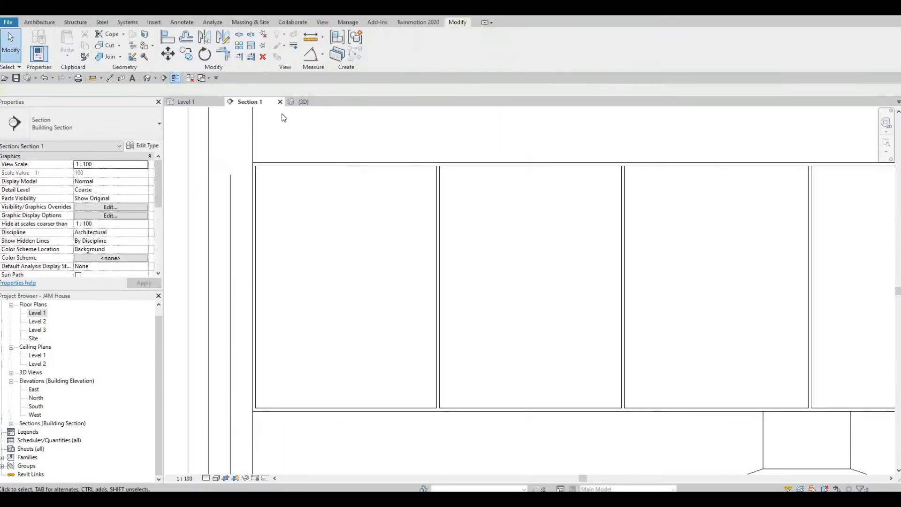
{"action": "scroll", "coordinate": [255, 107], "scroll_direction": "down", "scroll_amount": 2}
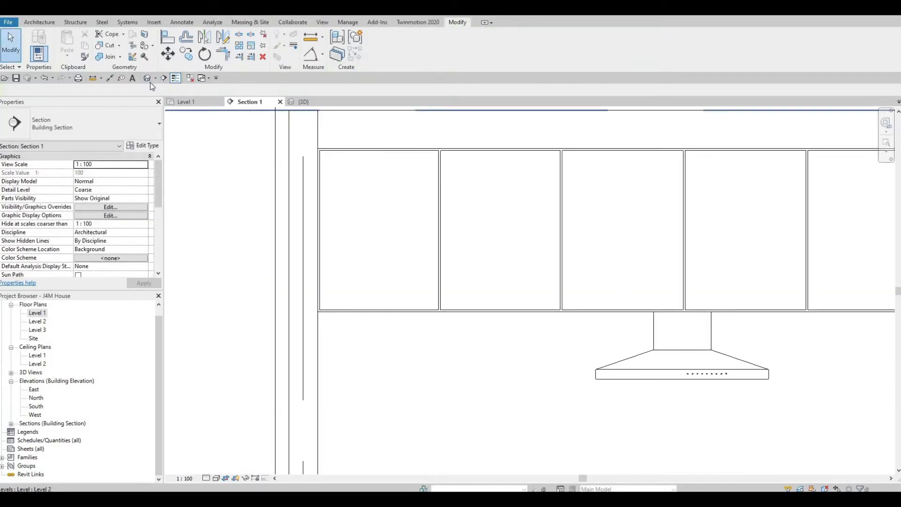
{"action": "left_click", "coordinate": [148, 78]}
{"action": "middle_click_drag", "start_coordinate": [676, 229], "coordinate": [287, 164], "text": "shift"}
{"action": "scroll", "coordinate": [548, 179], "scroll_direction": "up", "scroll_amount": 5}
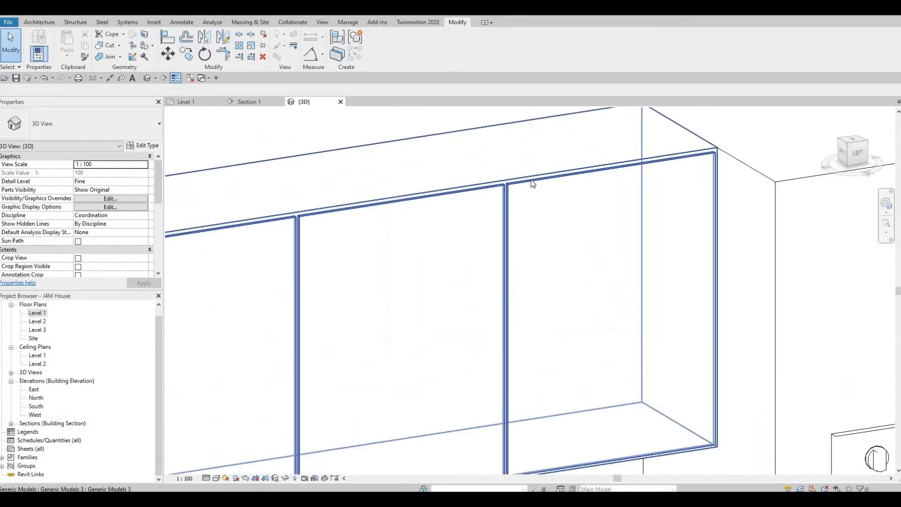
Step: Open the upper kitchen cabinet model for in-place editing
{"action": "left_click", "coordinate": [558, 150]}
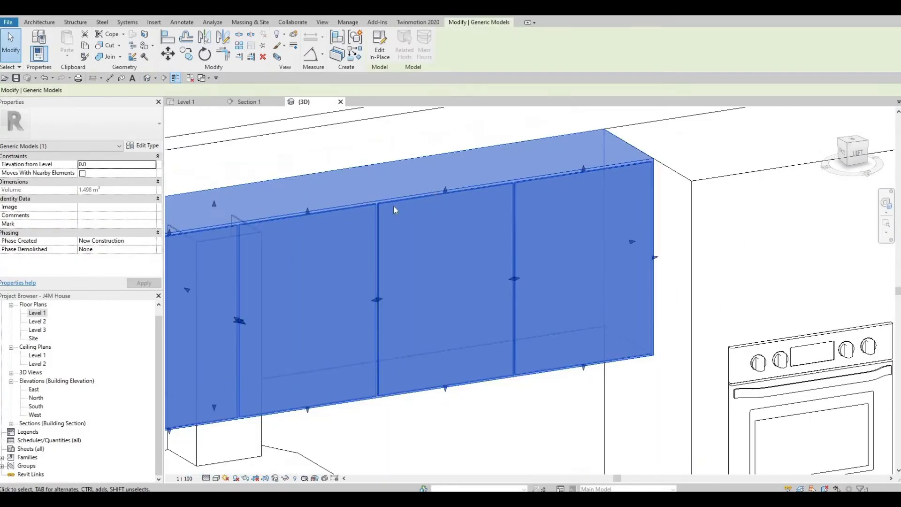
{"action": "scroll", "coordinate": [351, 209], "scroll_direction": "down", "scroll_amount": 2}
{"action": "middle_click_drag", "start_coordinate": [616, 182], "coordinate": [685, 158]}
{"action": "middle_click_drag", "start_coordinate": [237, 237], "coordinate": [563, 162]}
{"action": "scroll", "coordinate": [563, 162], "scroll_direction": "up", "scroll_amount": 1}
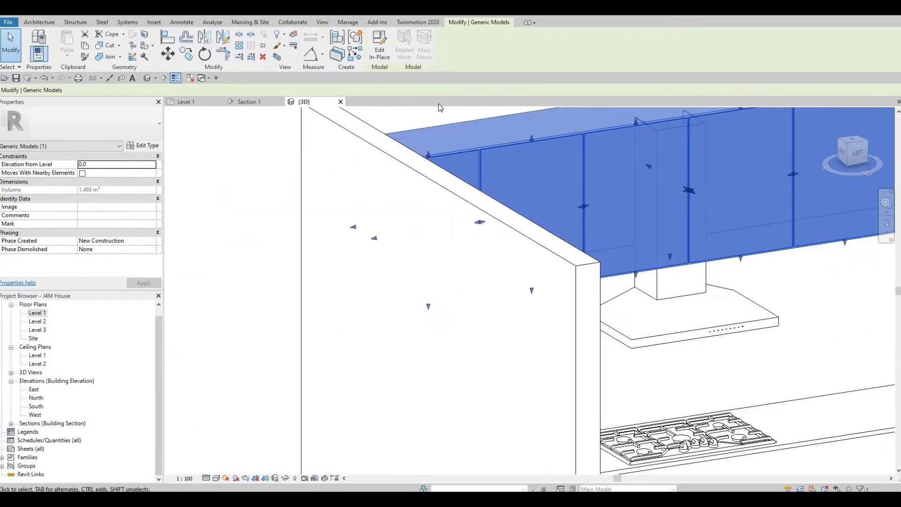
{"action": "left_click", "coordinate": [378, 56]}
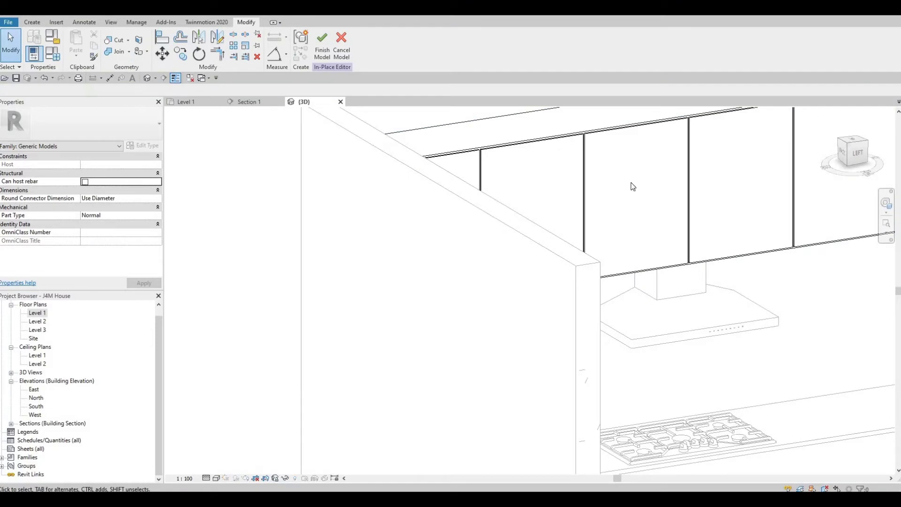
Step: Start a Void Sweep in the upper cabinet's in-place model
{"action": "middle_click_drag", "start_coordinate": [600, 193], "coordinate": [478, 186], "text": "shift"}
{"action": "middle_click_drag", "start_coordinate": [606, 188], "coordinate": [586, 189]}
{"action": "scroll", "coordinate": [587, 190], "scroll_direction": "down", "scroll_amount": 2}
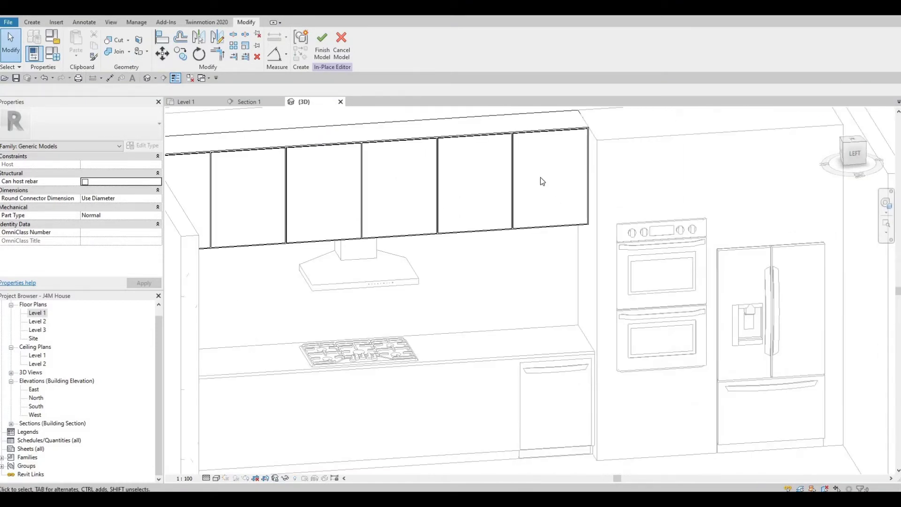
{"action": "middle_click_drag", "start_coordinate": [464, 181], "coordinate": [513, 180]}
{"action": "scroll", "coordinate": [594, 140], "scroll_direction": "up", "scroll_amount": 1}
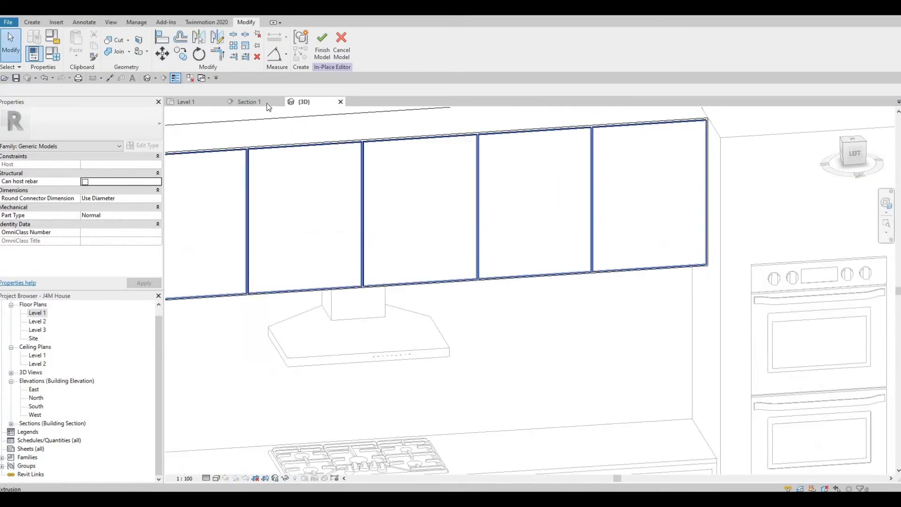
{"action": "left_click", "coordinate": [339, 190]}
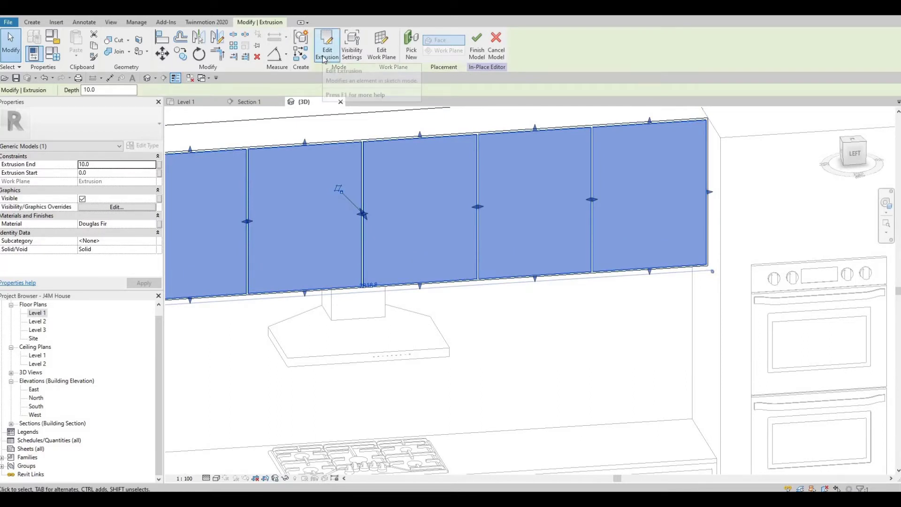
{"action": "key", "text": "Escape"}
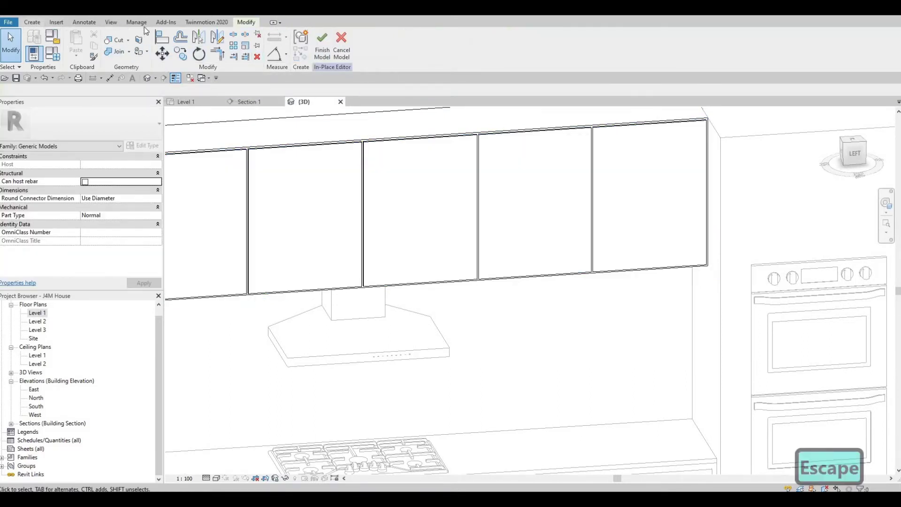
{"action": "left_click", "coordinate": [32, 22]}
{"action": "left_click", "coordinate": [180, 47]}
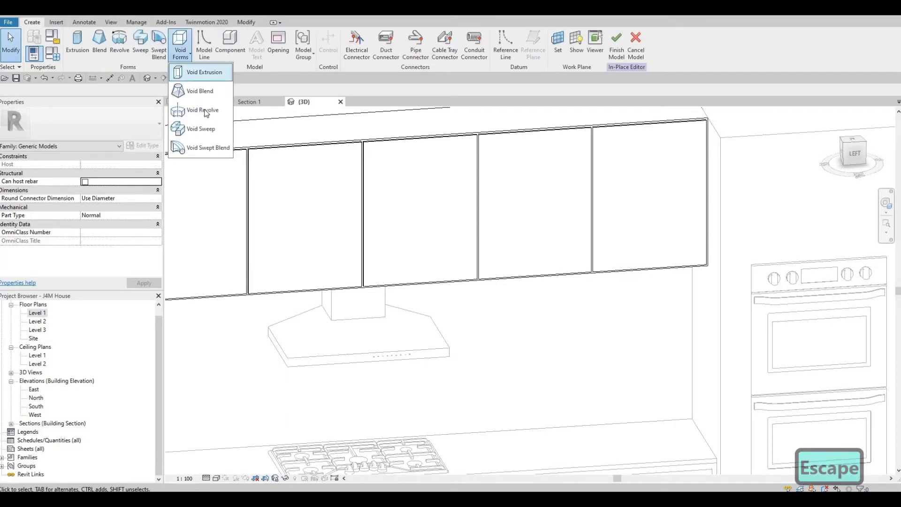
{"action": "left_click", "coordinate": [200, 133]}
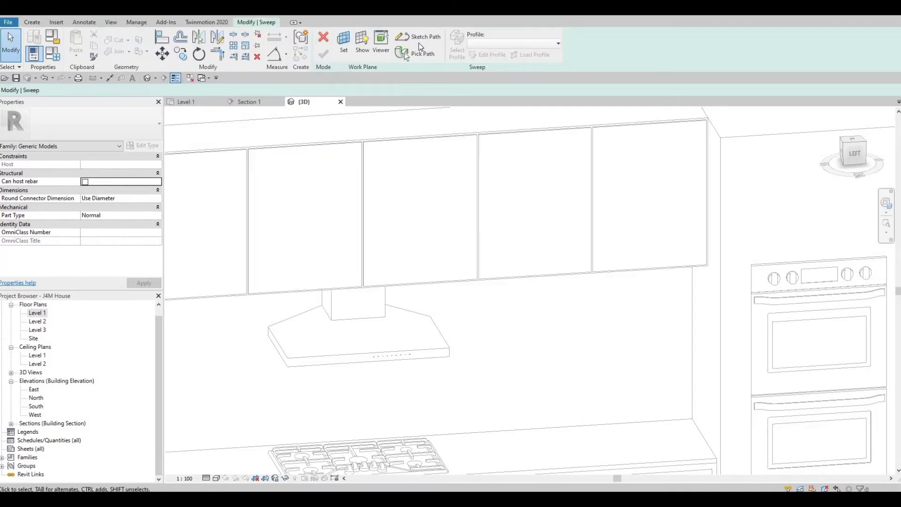
Step: Start sketching the sweep path from picked lines with an offset of 40
{"action": "left_click", "coordinate": [418, 37]}
{"action": "scroll", "coordinate": [626, 141], "scroll_direction": "up", "scroll_amount": 2}
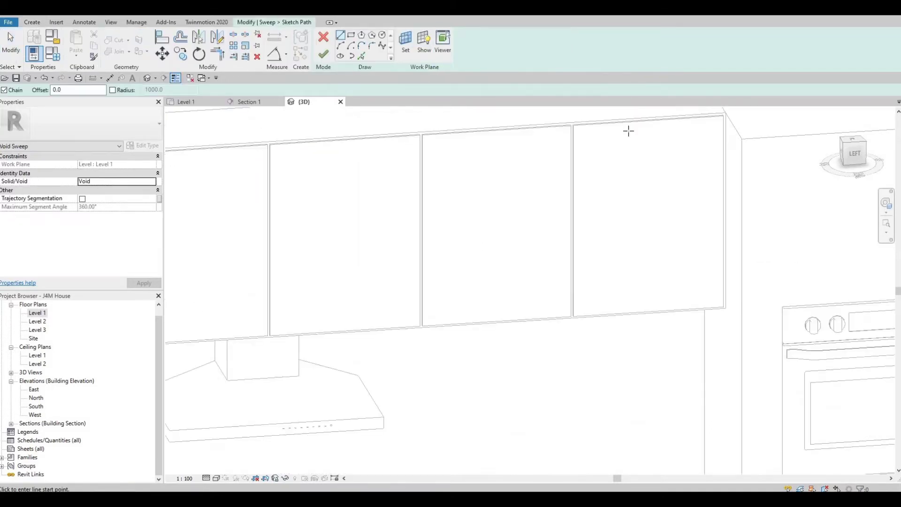
{"action": "scroll", "coordinate": [626, 141], "scroll_direction": "up", "scroll_amount": 2}
{"action": "scroll", "coordinate": [374, 170], "scroll_direction": "up", "scroll_amount": 2}
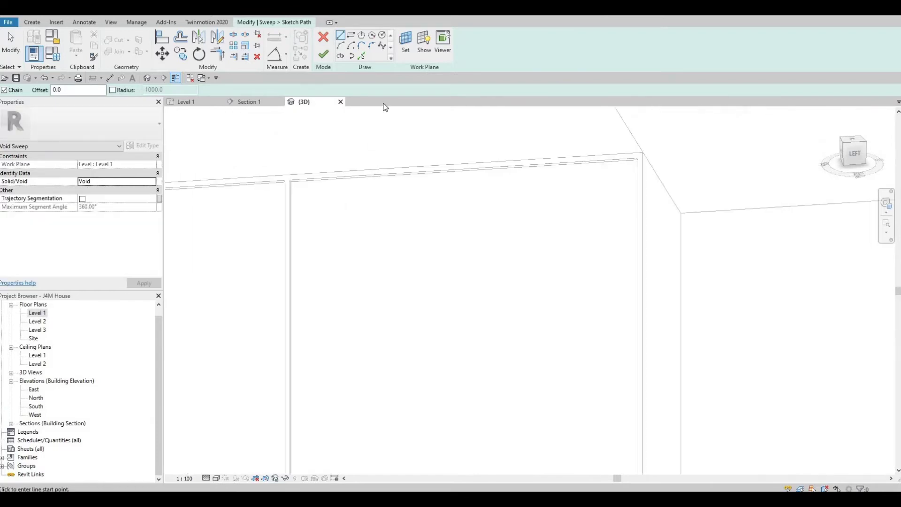
{"action": "left_click", "coordinate": [362, 57]}
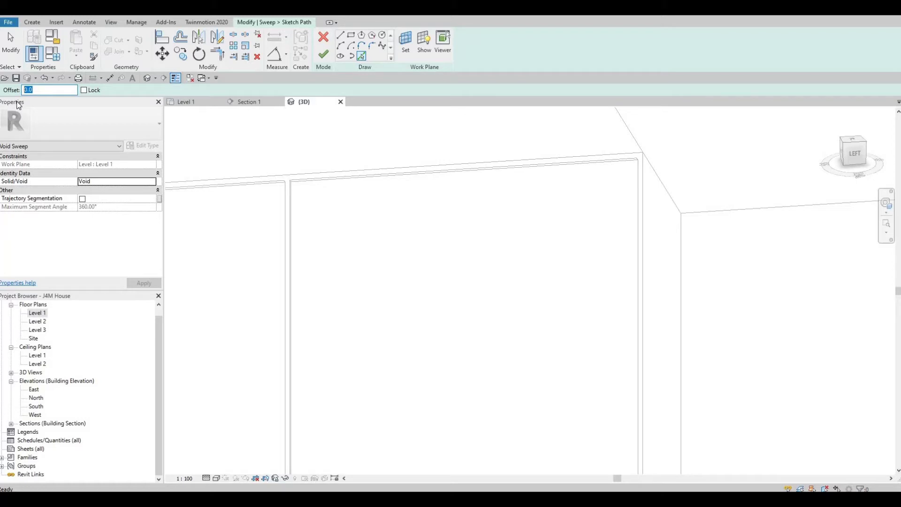
{"action": "type", "text": "40"}
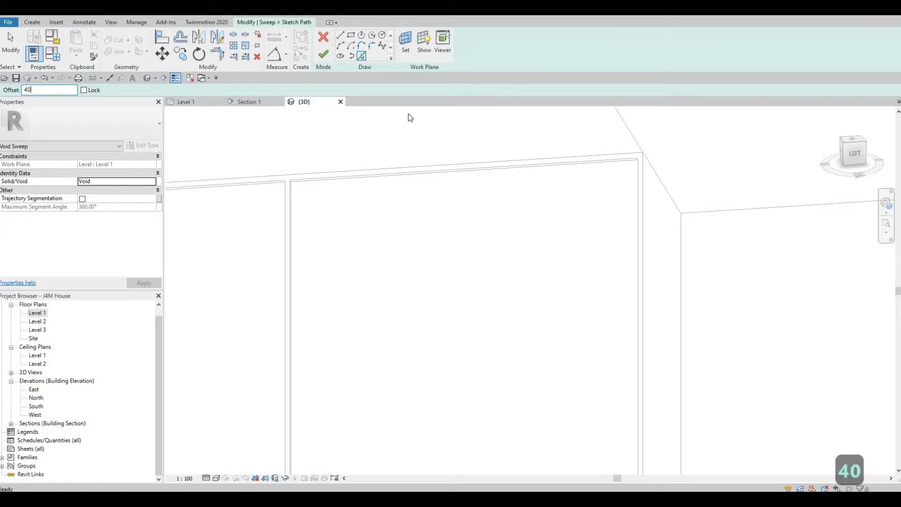
{"action": "key", "text": "Return"}
Step: Try to pick the connected door panel edges as path lines at the 40 offset, and leave line picking
{"action": "scroll", "coordinate": [481, 173], "scroll_direction": "down", "scroll_amount": 3}
{"action": "left_click", "coordinate": [361, 57]}
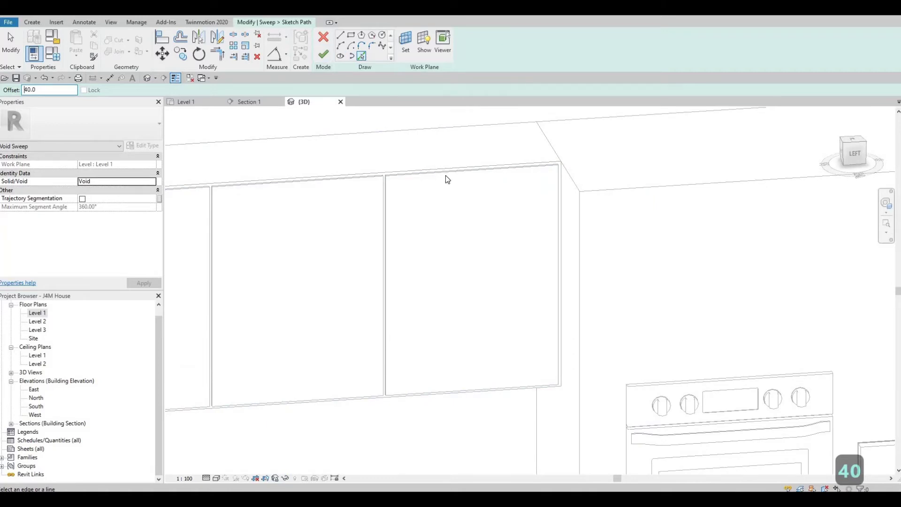
{"action": "key", "text": "Tab"}
{"action": "key", "text": "Tab"}
{"action": "key", "text": "Tab"}
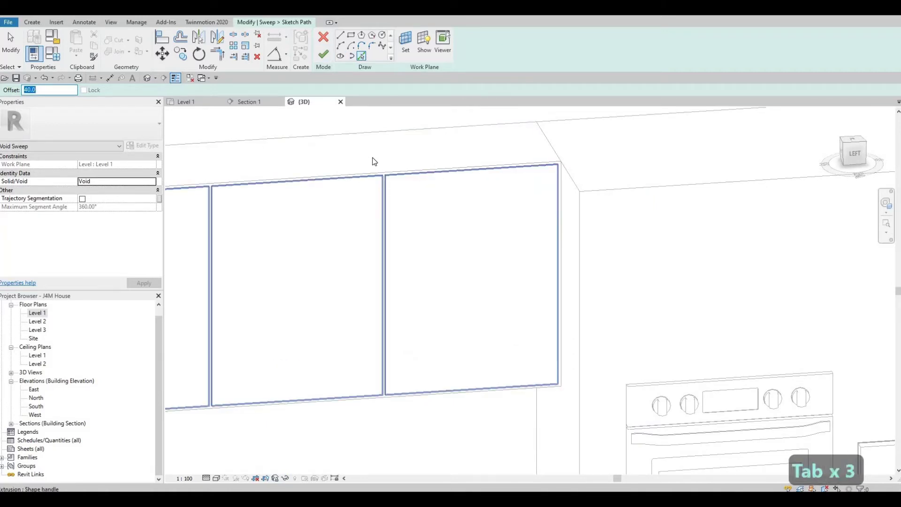
{"action": "key", "text": "Escape"}
{"action": "key", "text": "Escape"}
{"action": "key", "text": "Escape"}
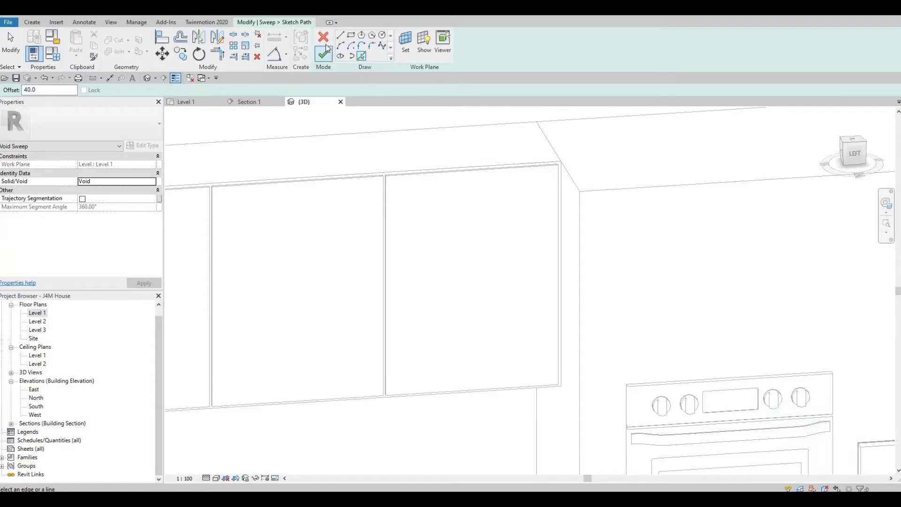
{"action": "key", "text": "Escape"}
{"action": "key", "text": "Escape"}
{"action": "key", "text": "Escape"}
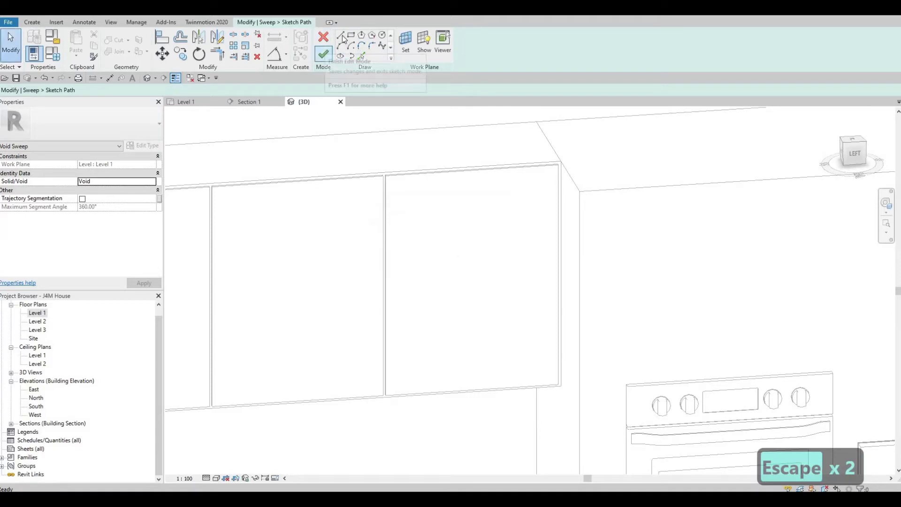
Step: Try to pick the top edge of the rightmost door panel as a path line with zero offset
{"action": "left_click", "coordinate": [340, 35]}
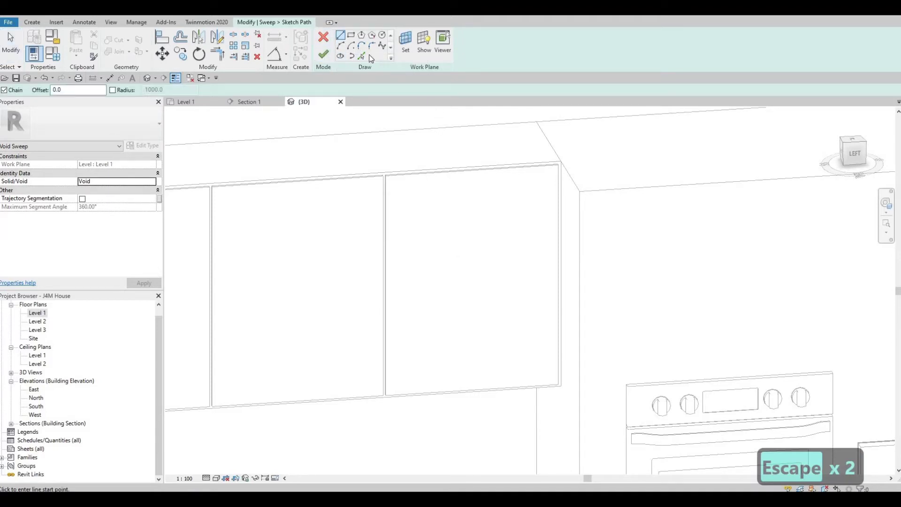
{"action": "key", "text": "p"}
{"action": "key", "text": "l"}
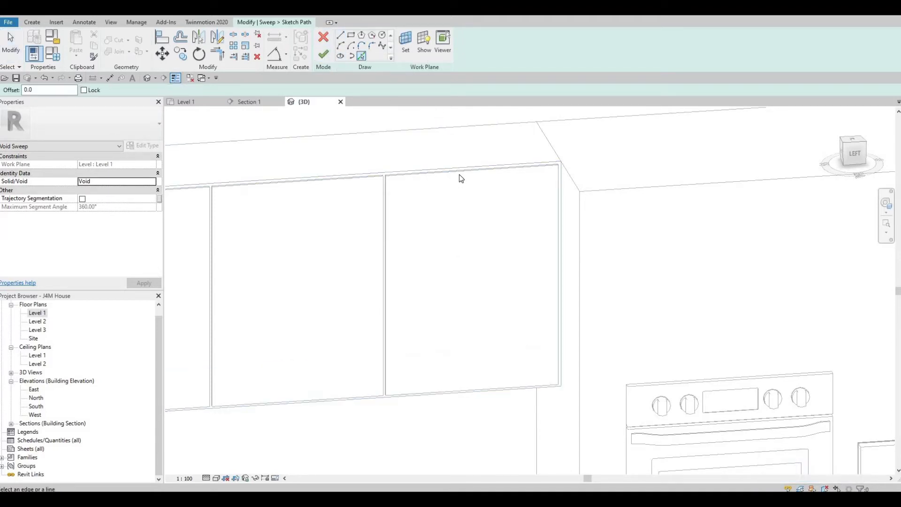
{"action": "key", "text": "Tab"}
{"action": "key", "text": "Tab"}
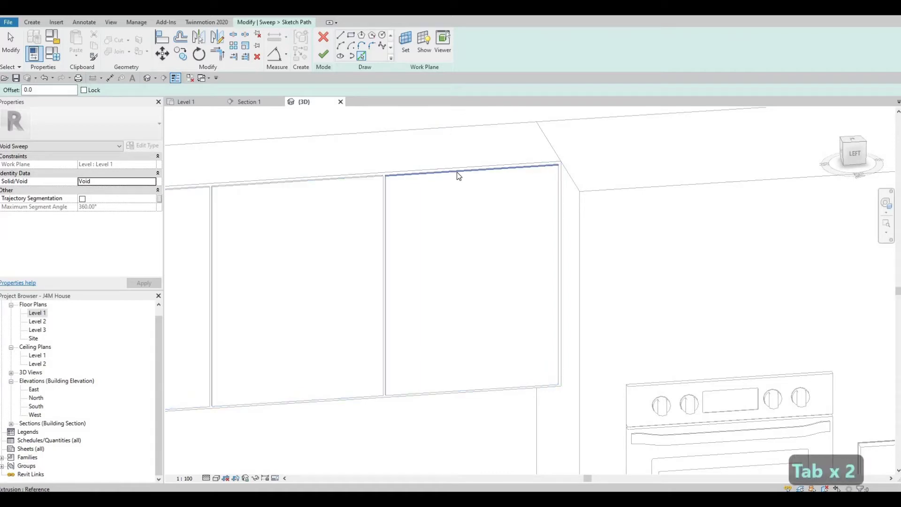
{"action": "scroll", "coordinate": [441, 171], "scroll_direction": "up", "scroll_amount": 4}
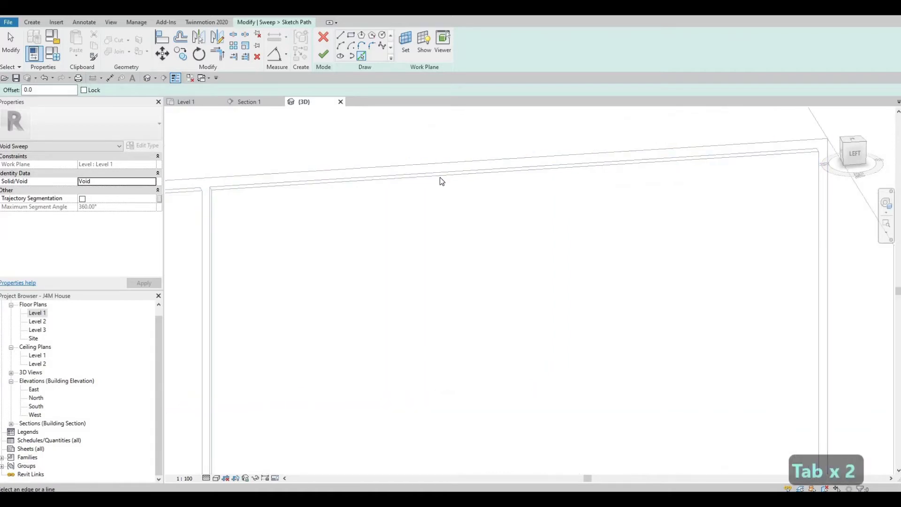
{"action": "key", "text": "Tab"}
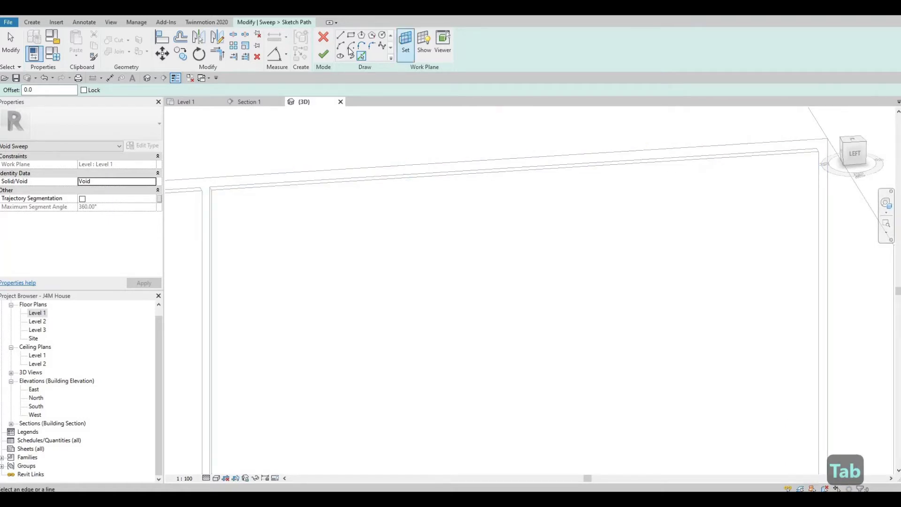
Step: Try to pick the outline edges of the rightmost door panel as the sweep path, and discard the path sketch
{"action": "left_click", "coordinate": [361, 59]}
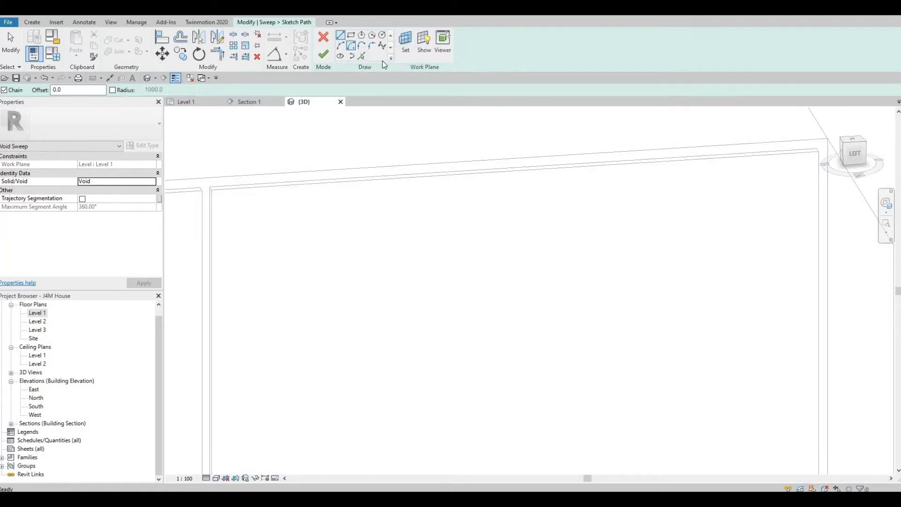
{"action": "key", "text": "Tab"}
{"action": "key", "text": "Tab"}
{"action": "key", "text": "Tab"}
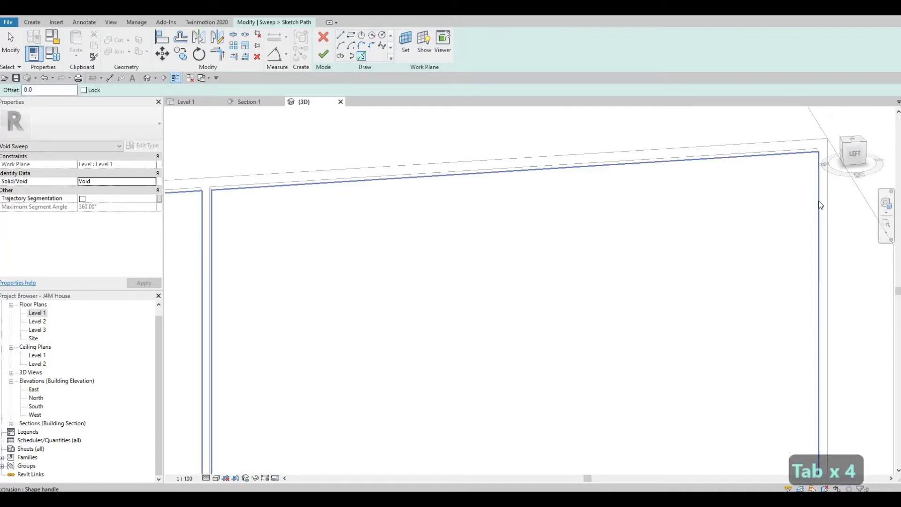
{"action": "key", "text": "Tab"}
{"action": "key", "text": "Tab"}
{"action": "key", "text": "Tab"}
{"action": "key", "text": "Tab"}
{"action": "key", "text": "Tab"}
{"action": "scroll", "coordinate": [819, 201], "scroll_direction": "down", "scroll_amount": 3}
{"action": "scroll", "coordinate": [708, 321], "scroll_direction": "down", "scroll_amount": 1}
{"action": "middle_click_drag", "start_coordinate": [708, 321], "coordinate": [659, 199]}
{"action": "left_click", "coordinate": [752, 335]}
{"action": "key", "text": "Escape"}
{"action": "key", "text": "Escape"}
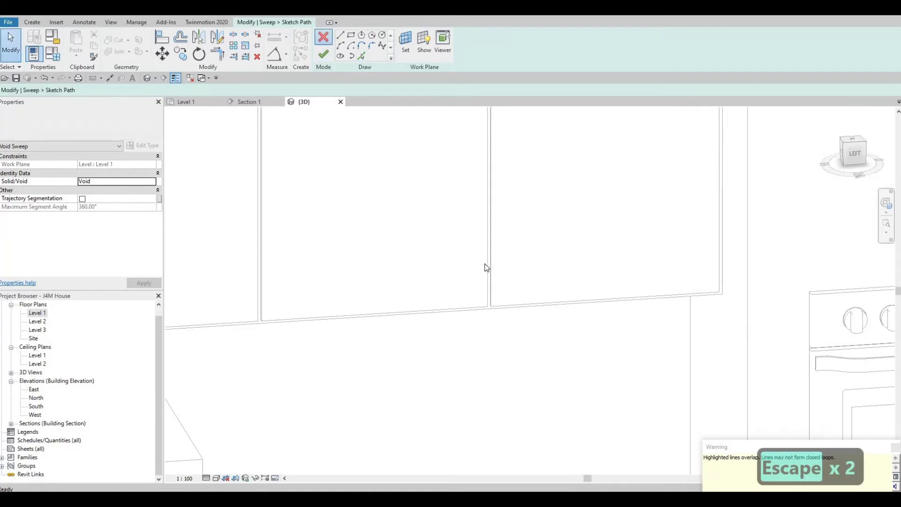
{"action": "left_click", "coordinate": [473, 260]}
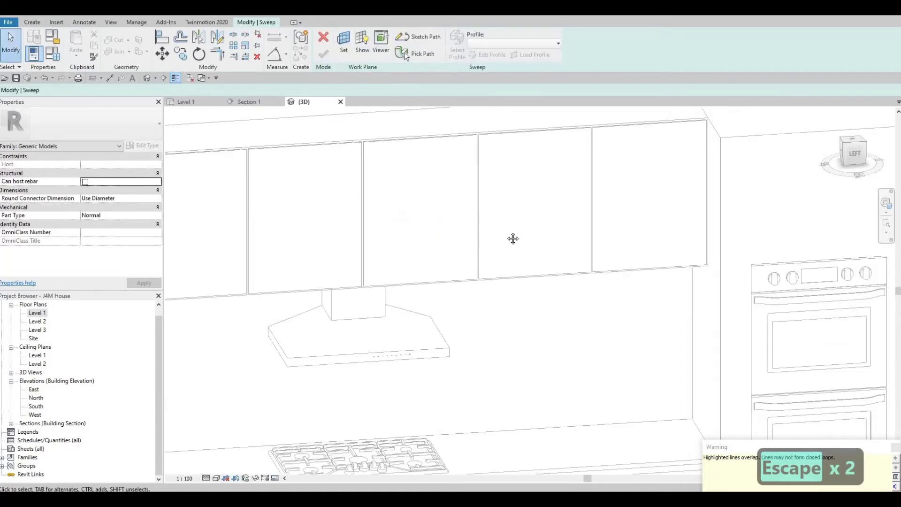
Step: Start a picked sweep path on 3D edges and add the top and outer vertical edges of the rightmost door panel
{"action": "key", "text": "Escape"}
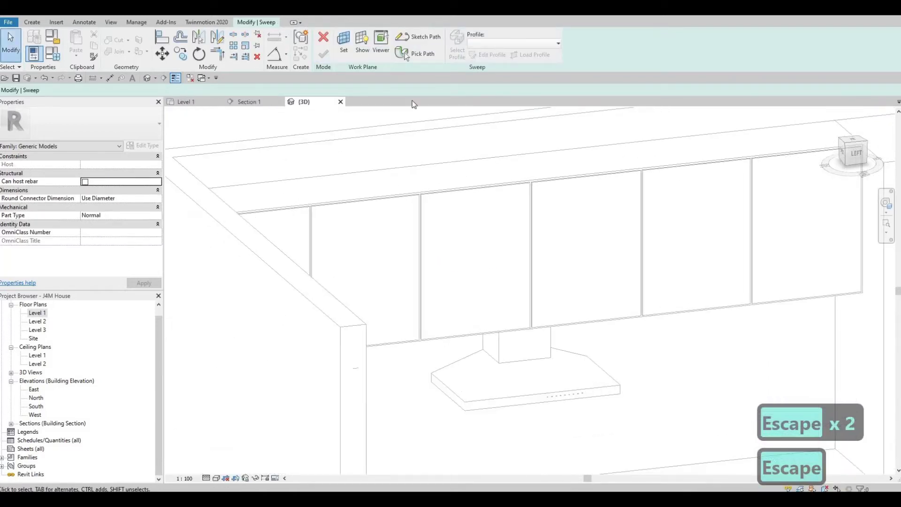
{"action": "left_click", "coordinate": [407, 53]}
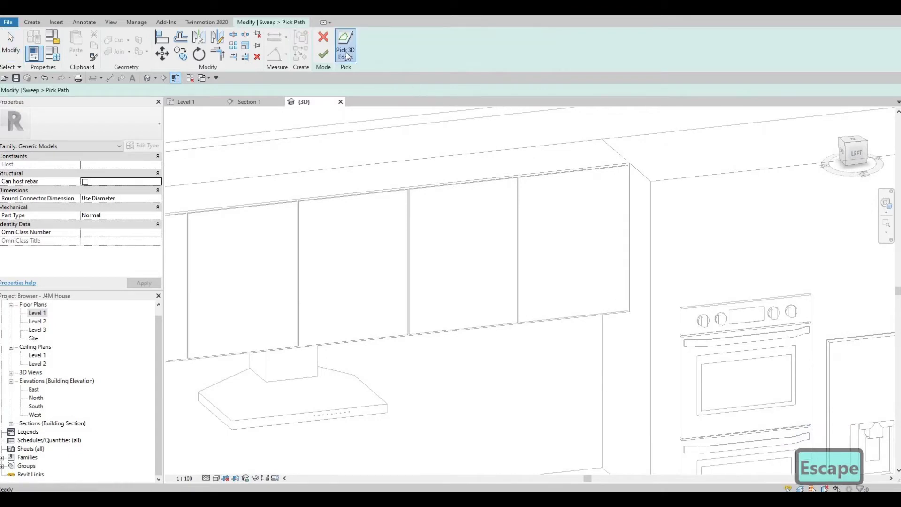
{"action": "scroll", "coordinate": [587, 172], "scroll_direction": "up", "scroll_amount": 3}
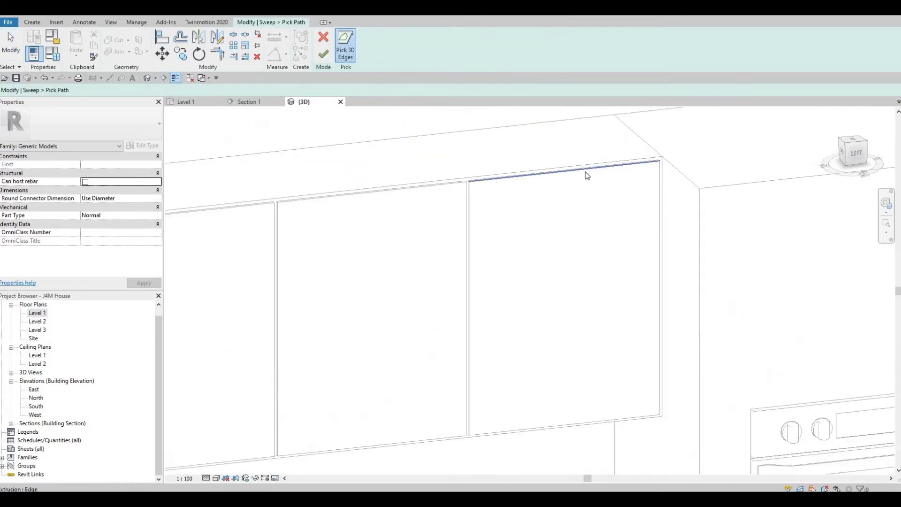
{"action": "left_click", "coordinate": [649, 180]}
{"action": "scroll", "coordinate": [659, 181], "scroll_direction": "up", "scroll_amount": 2}
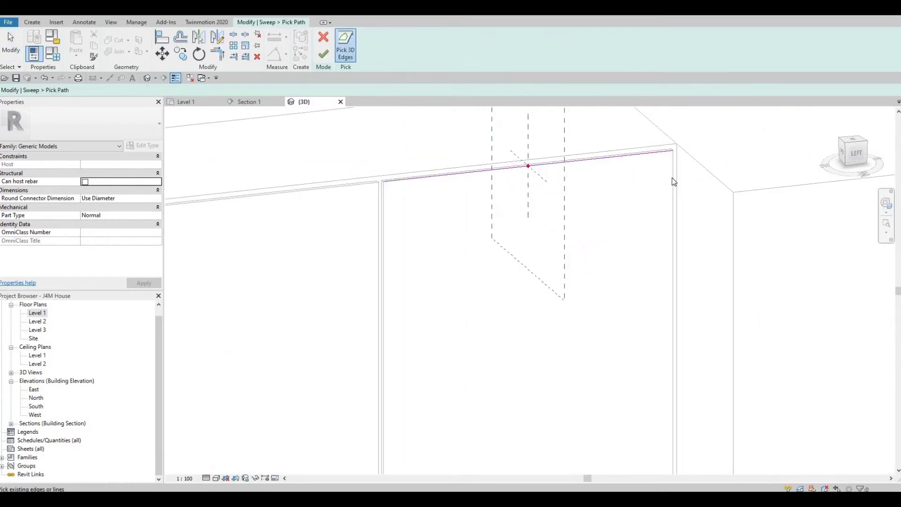
{"action": "left_click", "coordinate": [673, 188]}
Step: Add the bottom and inner vertical edges of the rightmost door panel to the sweep path and finish the path
{"action": "scroll", "coordinate": [563, 328], "scroll_direction": "down", "scroll_amount": 2}
{"action": "scroll", "coordinate": [555, 325], "scroll_direction": "up", "scroll_amount": 3}
{"action": "scroll", "coordinate": [556, 325], "scroll_direction": "up", "scroll_amount": 2}
{"action": "left_click", "coordinate": [555, 323]}
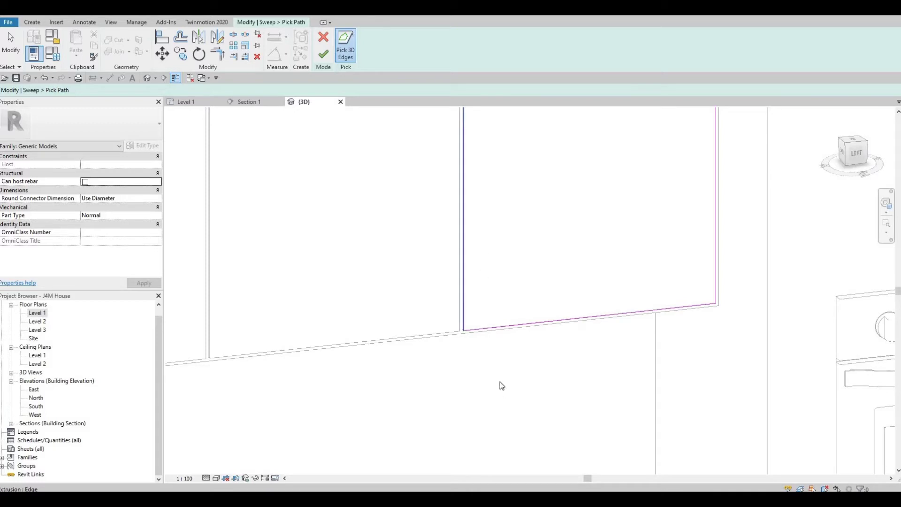
{"action": "middle_click_drag", "start_coordinate": [625, 138], "coordinate": [624, 309]}
{"action": "scroll", "coordinate": [624, 309], "scroll_direction": "down", "scroll_amount": 1}
{"action": "scroll", "coordinate": [630, 191], "scroll_direction": "up", "scroll_amount": 4}
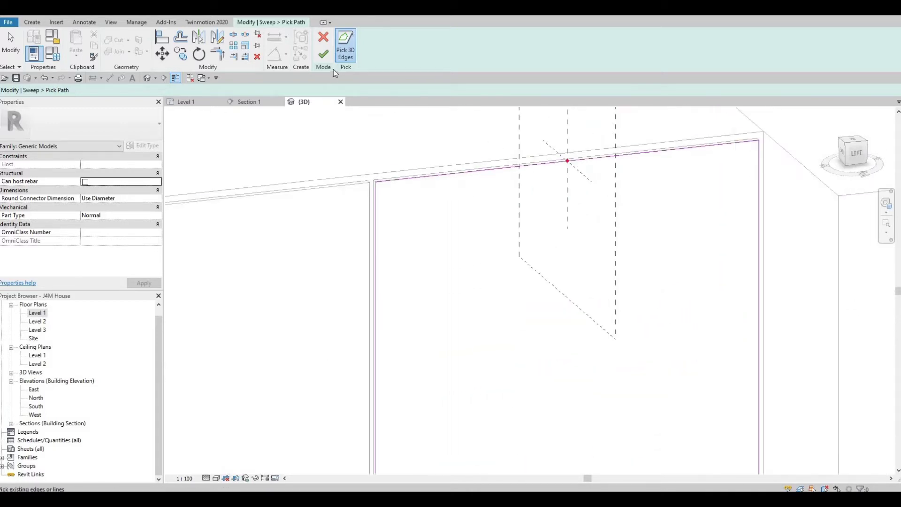
{"action": "left_click", "coordinate": [330, 55]}
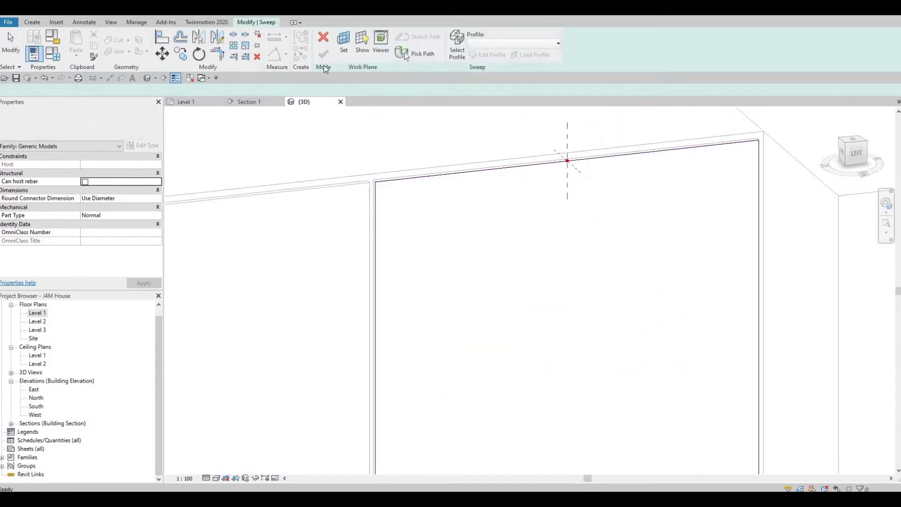
Step: Start sketching the void sweep's profile with the Rectangle tool
{"action": "left_click", "coordinate": [274, 24]}
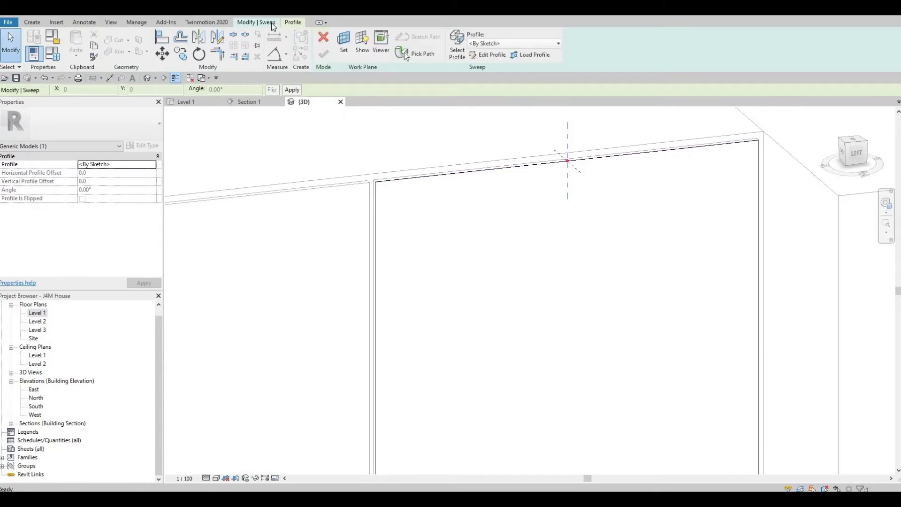
{"action": "left_click", "coordinate": [487, 57]}
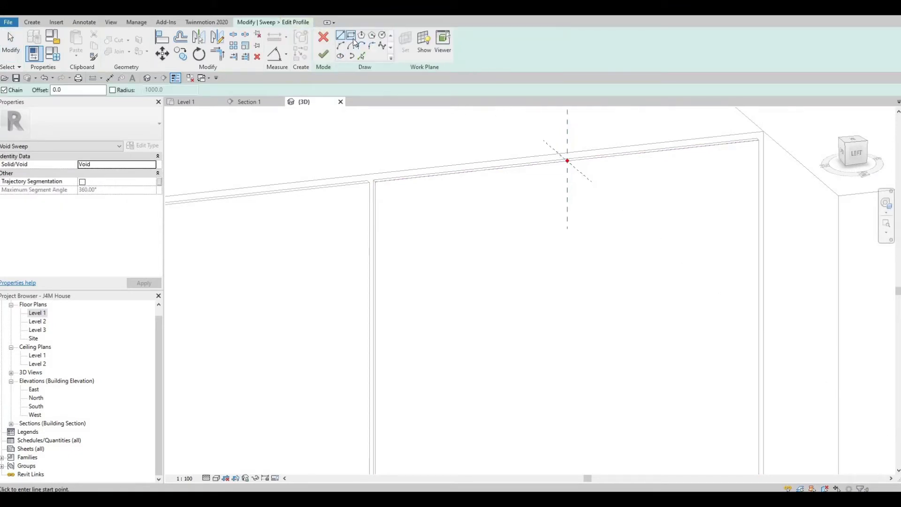
{"action": "left_click", "coordinate": [351, 34]}
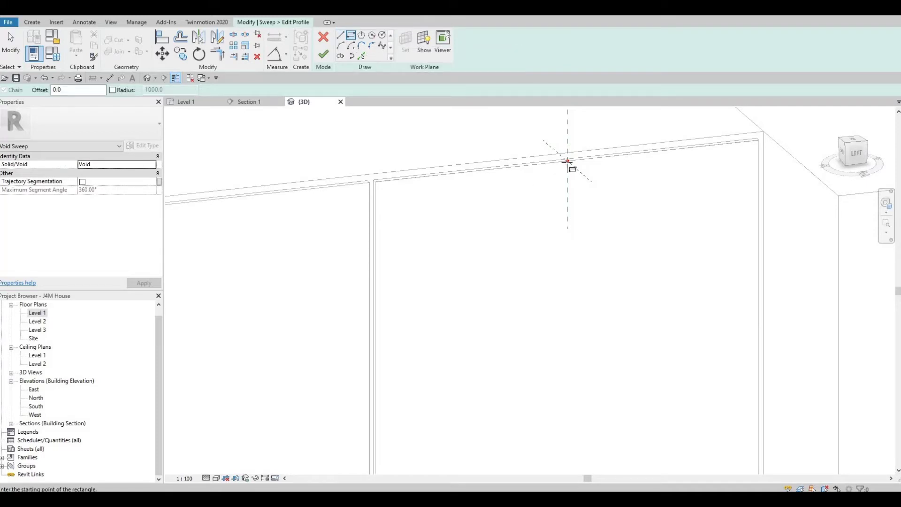
Step: Draw a narrow profile rectangle about 20 mm wide and 185 mm high just below the path's reference point
{"action": "left_click", "coordinate": [567, 183]}
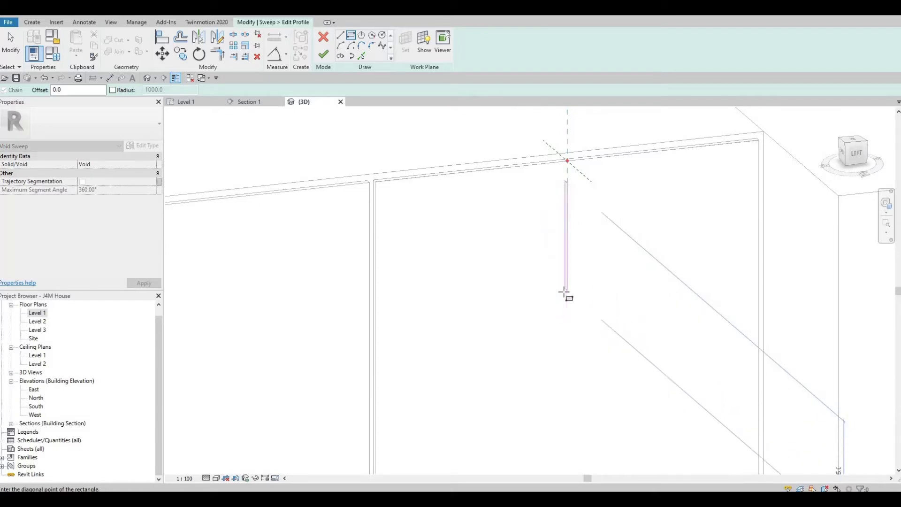
{"action": "left_click", "coordinate": [550, 254]}
{"action": "scroll", "coordinate": [549, 254], "scroll_direction": "up", "scroll_amount": 2}
{"action": "scroll", "coordinate": [560, 219], "scroll_direction": "down", "scroll_amount": 2}
{"action": "key", "text": "Escape"}
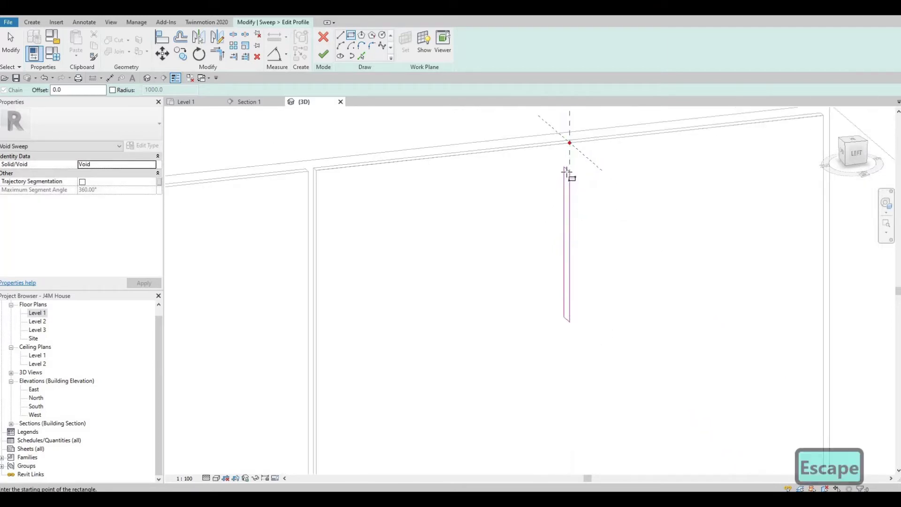
{"action": "key", "text": "Escape"}
{"action": "key", "text": "Escape"}
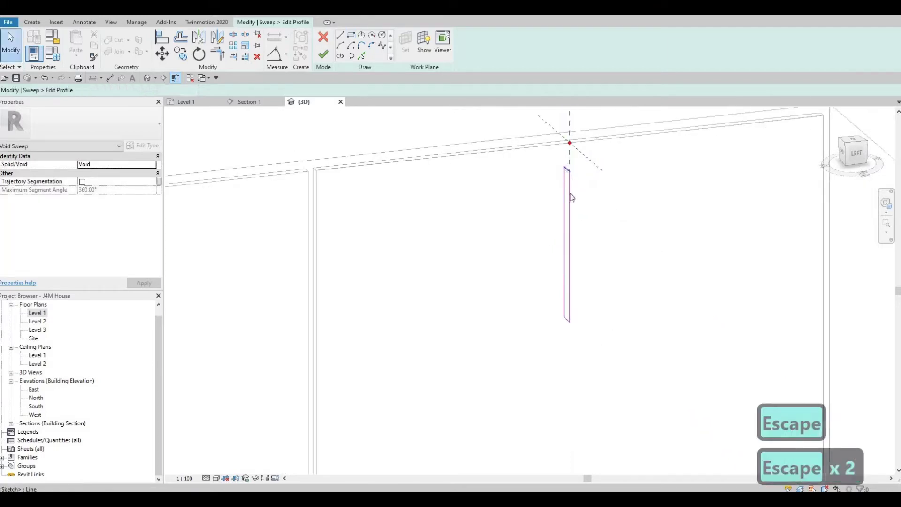
Step: Open the profile rectangle's height dimension for editing and leave it at its existing value
{"action": "left_click", "coordinate": [575, 254]}
{"action": "left_click", "coordinate": [576, 269]}
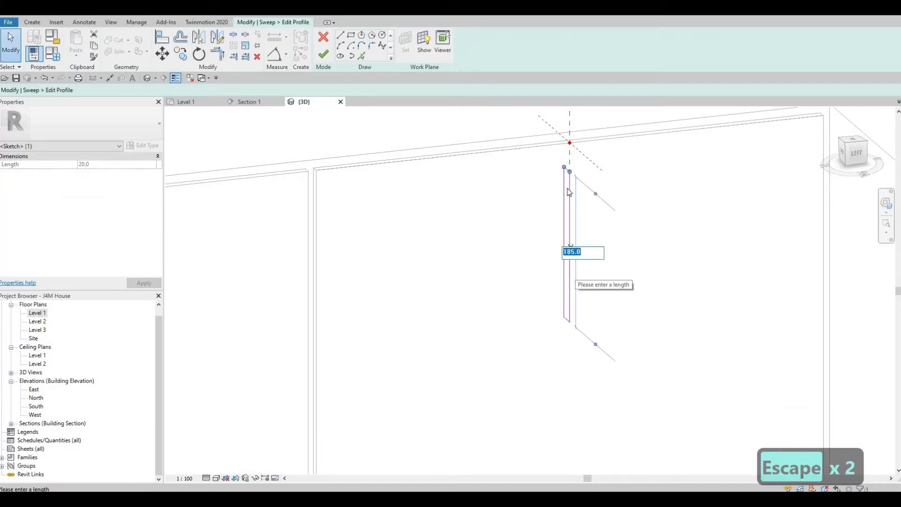
{"action": "scroll", "coordinate": [569, 170], "scroll_direction": "up", "scroll_amount": 1}
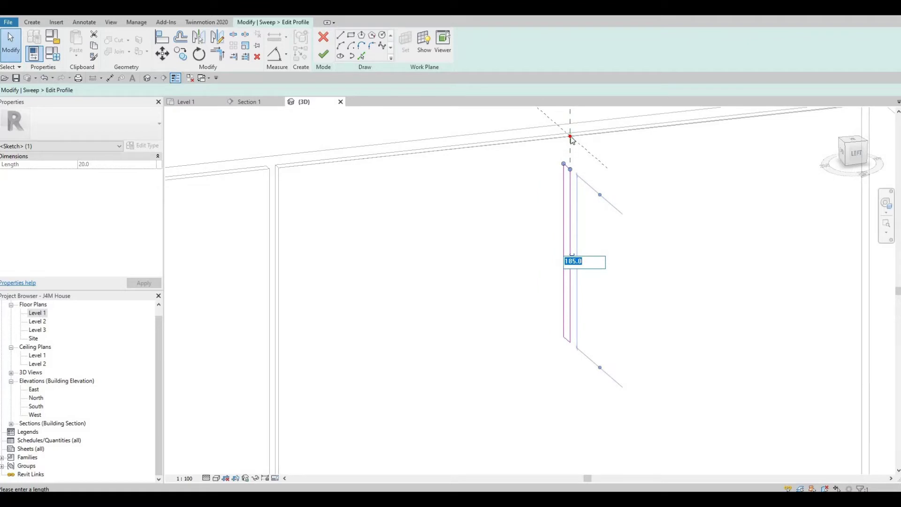
{"action": "key", "text": "Return"}
{"action": "scroll", "coordinate": [569, 171], "scroll_direction": "up", "scroll_amount": 1}
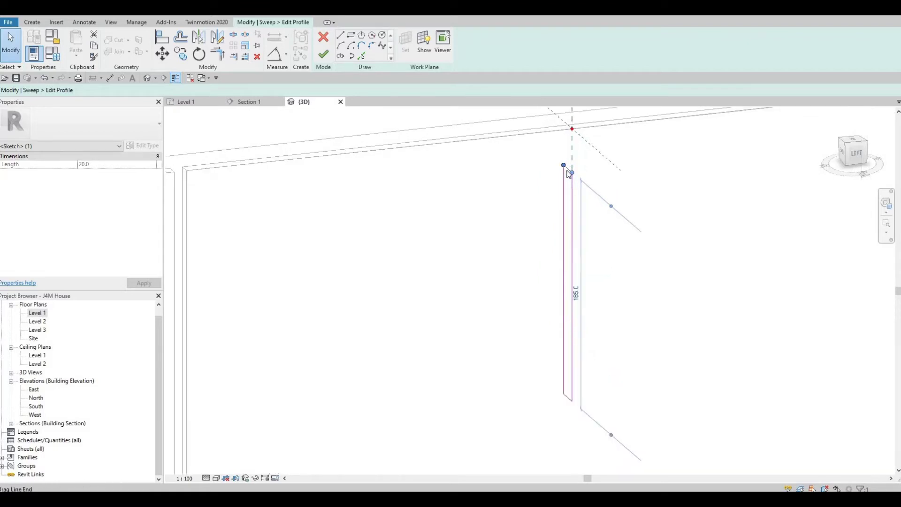
{"action": "key", "text": "Escape"}
{"action": "key", "text": "Escape"}
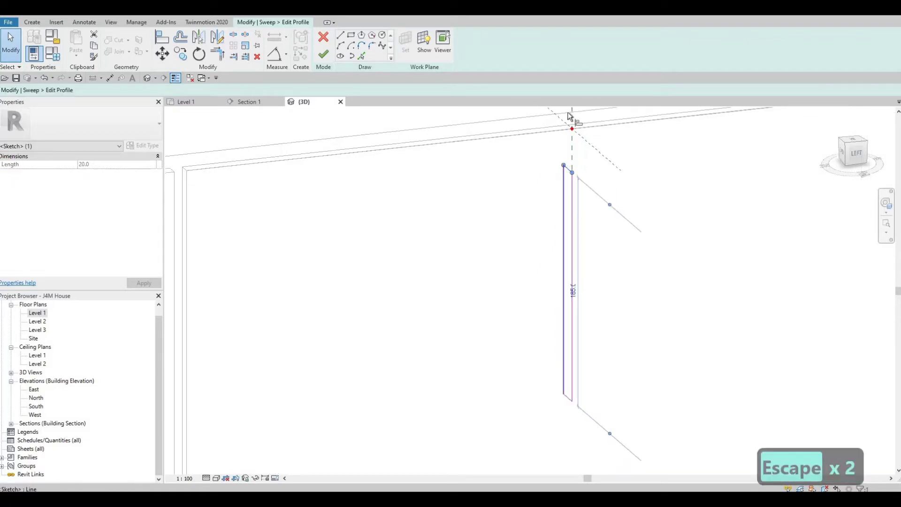
Step: Try to align the profile rectangle's top edge with the reference plane through the path point
{"action": "key", "text": "a"}
{"action": "key", "text": "l"}
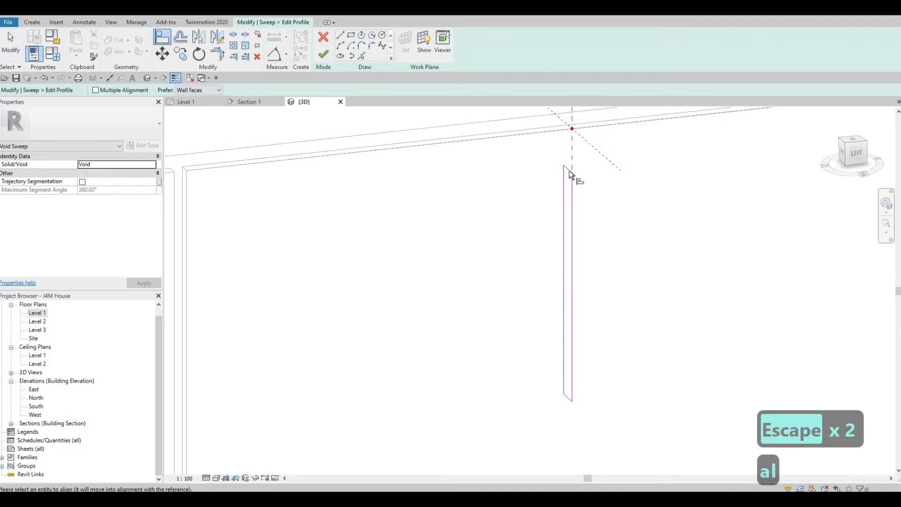
{"action": "left_click", "coordinate": [567, 170]}
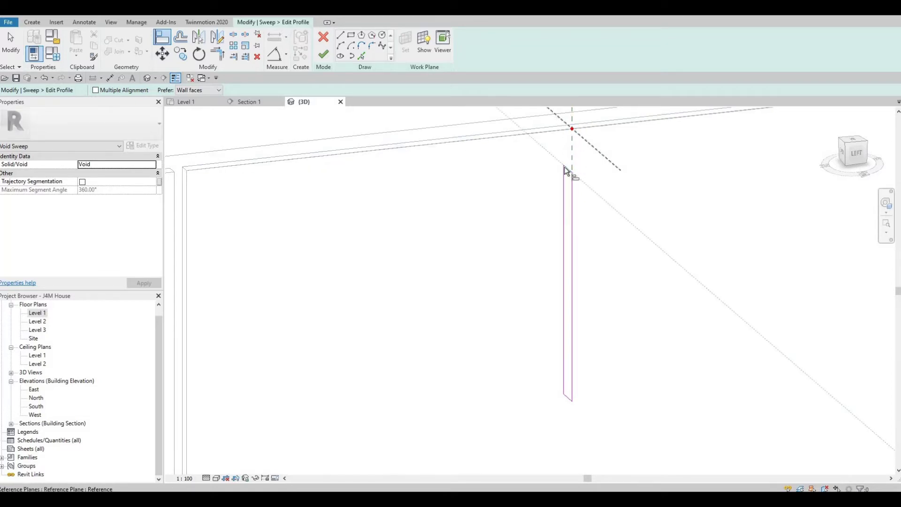
{"action": "key", "text": "Escape"}
{"action": "key", "text": "Escape"}
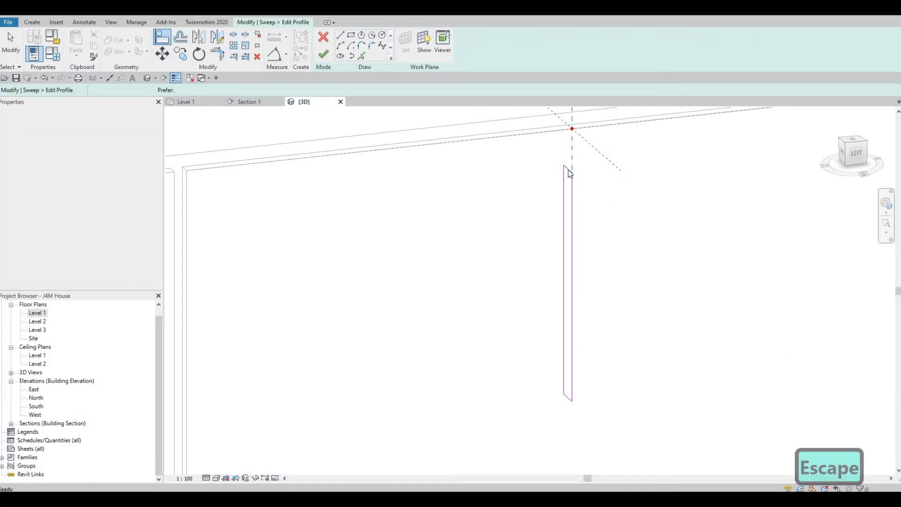
Step: Delete the whole chain of lines forming the profile rectangle
{"action": "left_click", "coordinate": [569, 172]}
{"action": "key", "text": "Escape"}
{"action": "key", "text": "Tab"}
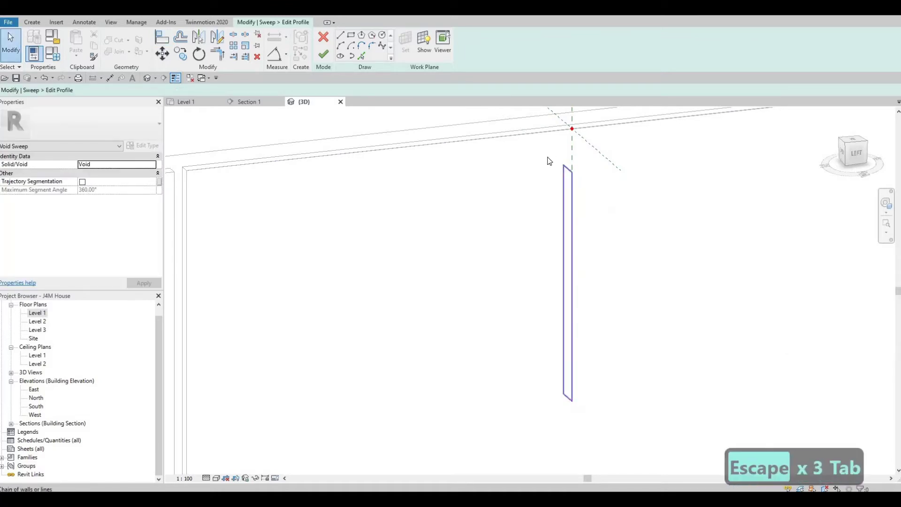
{"action": "key", "text": "Delete"}
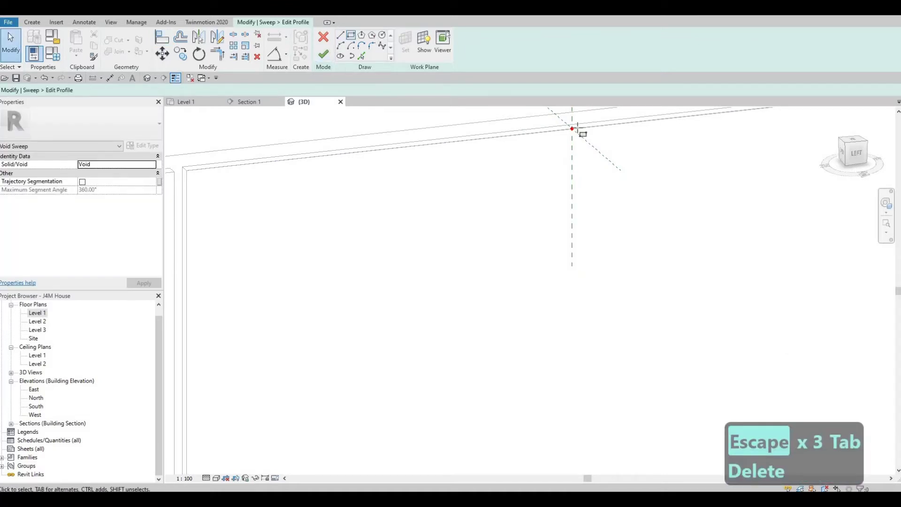
Step: Draw a profile rectangle about 15 mm wide and 220 mm high, starting at the path's reference point
{"action": "key", "text": "r"}
{"action": "key", "text": "c"}
{"action": "left_click", "coordinate": [572, 129]}
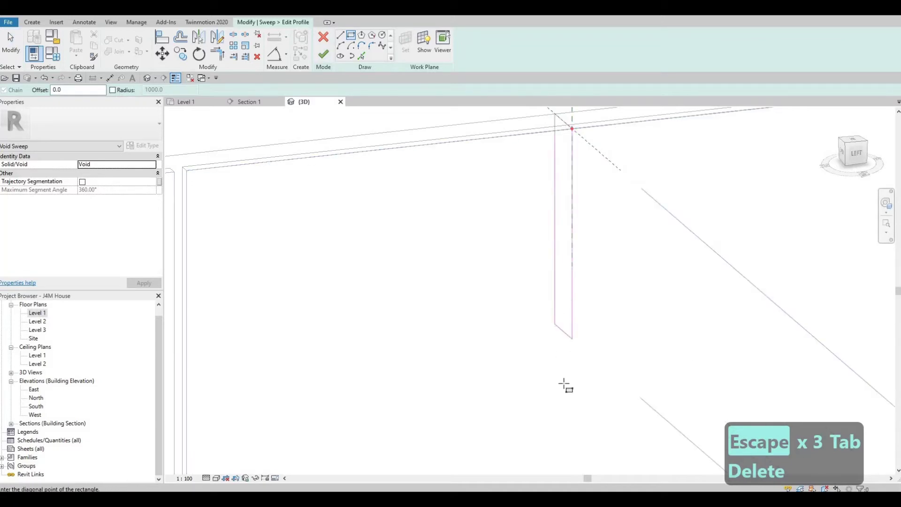
{"action": "left_click", "coordinate": [570, 400]}
{"action": "key", "text": "Escape"}
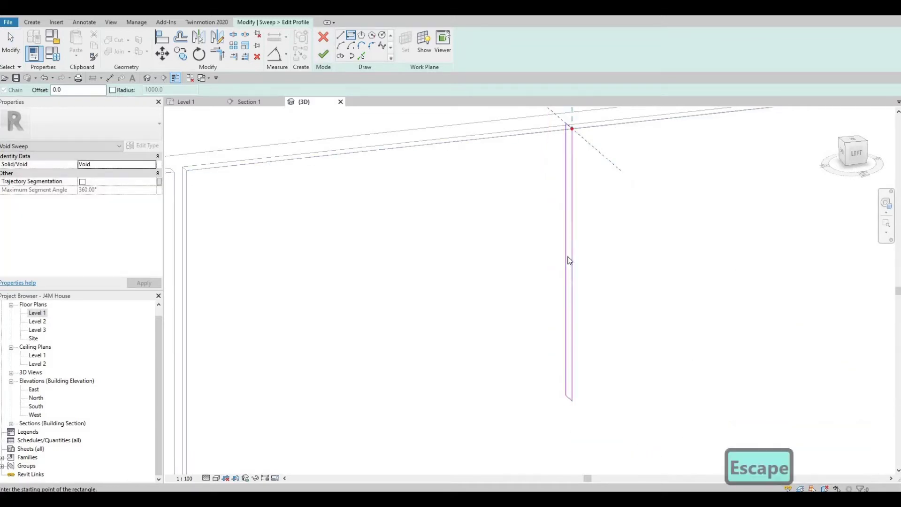
{"action": "key", "text": "Escape"}
Step: Set the profile rectangle's width to 5 mm by repositioning the vertical line away from the path point
{"action": "left_click", "coordinate": [568, 261]}
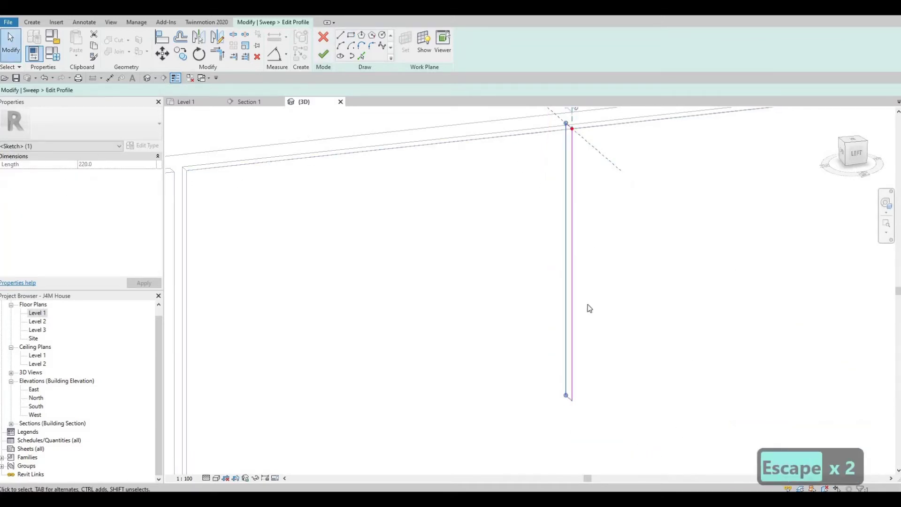
{"action": "middle_click_drag", "start_coordinate": [590, 283], "coordinate": [593, 402]}
{"action": "left_click", "coordinate": [575, 225]}
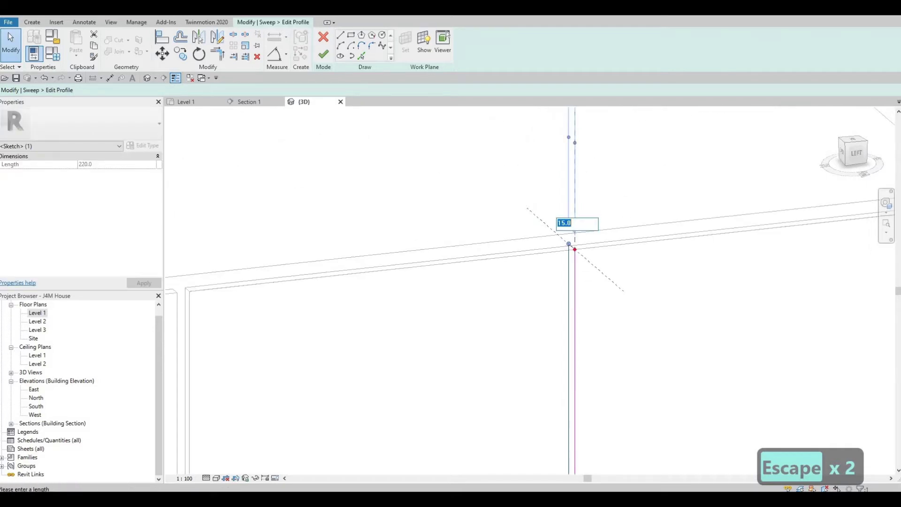
{"action": "type", "text": "5"}
{"action": "key", "text": "Return"}
{"action": "key", "text": "Escape"}
{"action": "middle_click_drag", "start_coordinate": [579, 258], "coordinate": [579, 211]}
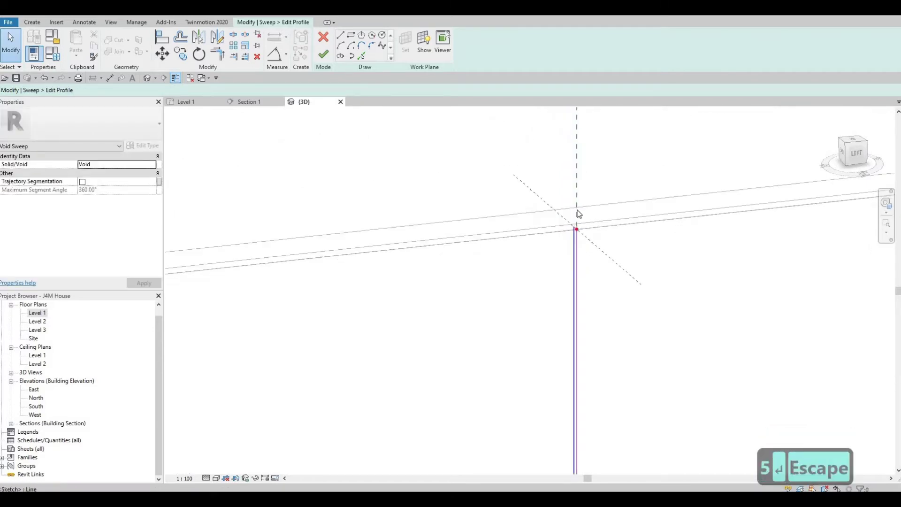
Step: Pull the end of the profile's top edge at the path point downward, and undo that change
{"action": "scroll", "coordinate": [569, 213], "scroll_direction": "up", "scroll_amount": 2}
{"action": "left_click", "coordinate": [570, 217]}
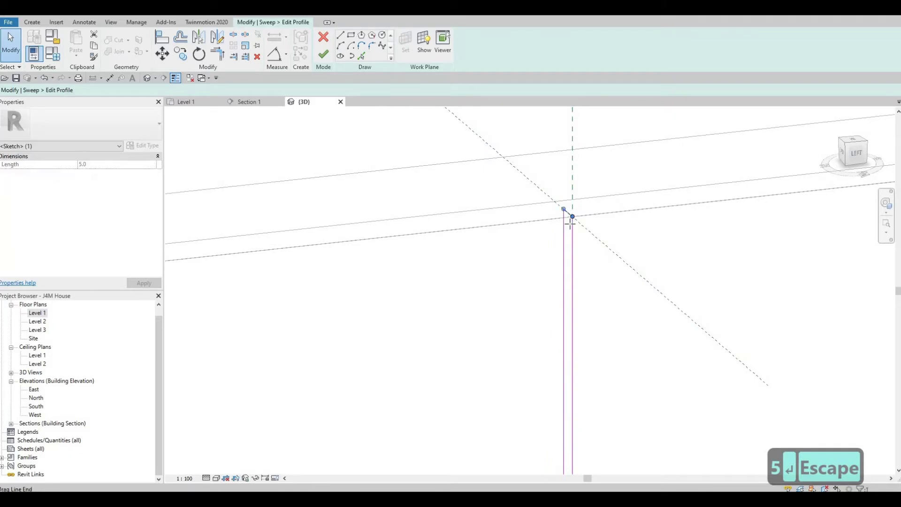
{"action": "left_click_drag", "start_coordinate": [571, 251], "coordinate": [571, 258]}
{"action": "key", "text": "ctrl+z"}
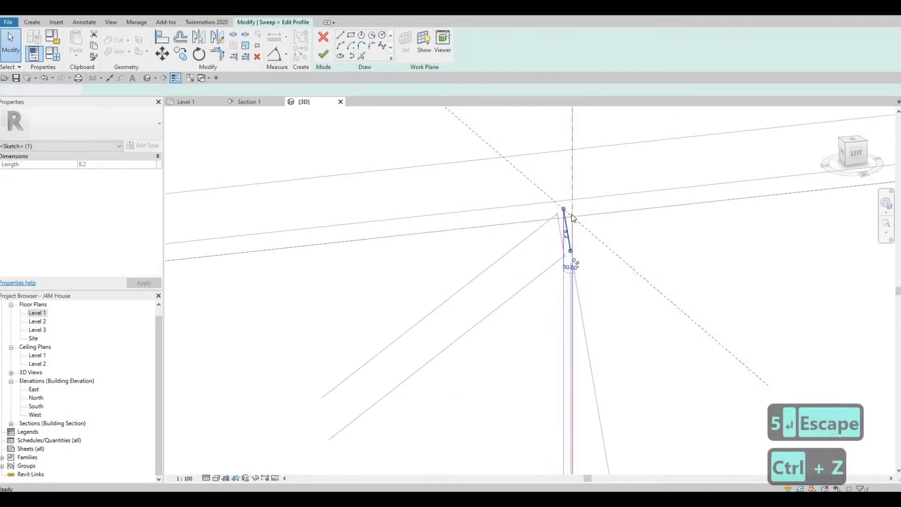
Step: Move the profile rectangle's whole top edge down, away from the path's reference point
{"action": "left_click", "coordinate": [569, 214]}
{"action": "scroll", "coordinate": [570, 228], "scroll_direction": "down", "scroll_amount": 2}
{"action": "middle_click_drag", "start_coordinate": [584, 320], "coordinate": [590, 203]}
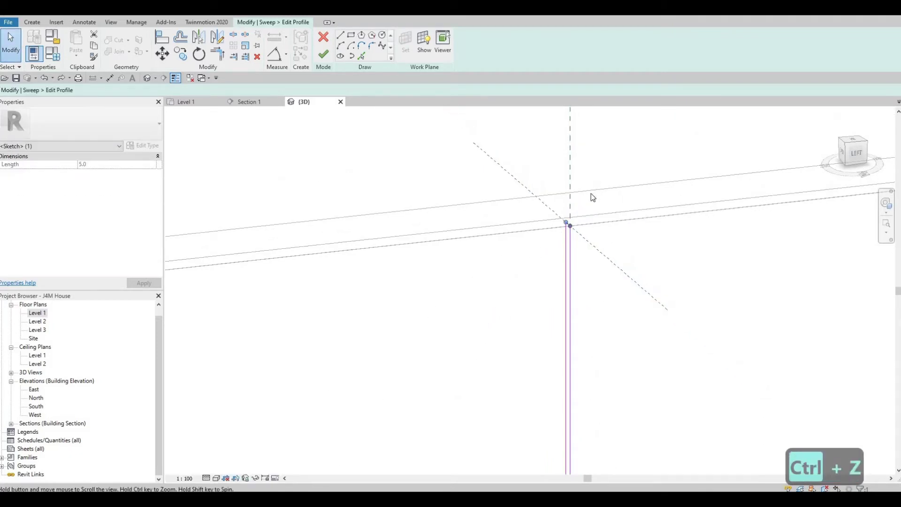
{"action": "scroll", "coordinate": [588, 202], "scroll_direction": "down", "scroll_amount": 1}
{"action": "scroll", "coordinate": [577, 183], "scroll_direction": "down", "scroll_amount": 2}
{"action": "scroll", "coordinate": [610, 216], "scroll_direction": "up", "scroll_amount": 3}
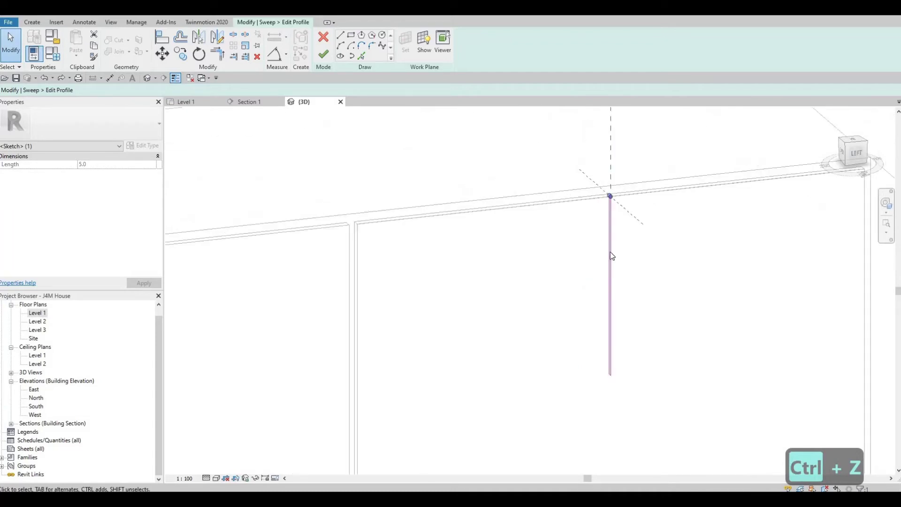
{"action": "mouse_move", "coordinate": [609, 176]}
{"action": "middle_mouse_down", "text": "shift"}
{"action": "mouse_move", "coordinate": [640, 223]}
{"action": "mouse_move", "coordinate": [652, 223]}
{"action": "mouse_move", "coordinate": [626, 216]}
{"action": "mouse_move", "coordinate": [618, 134]}
{"action": "middle_mouse_up", "text": "shift"}
{"action": "scroll", "coordinate": [620, 151], "scroll_direction": "up", "scroll_amount": 4}
{"action": "key", "text": "Escape"}
{"action": "key", "text": "Escape"}
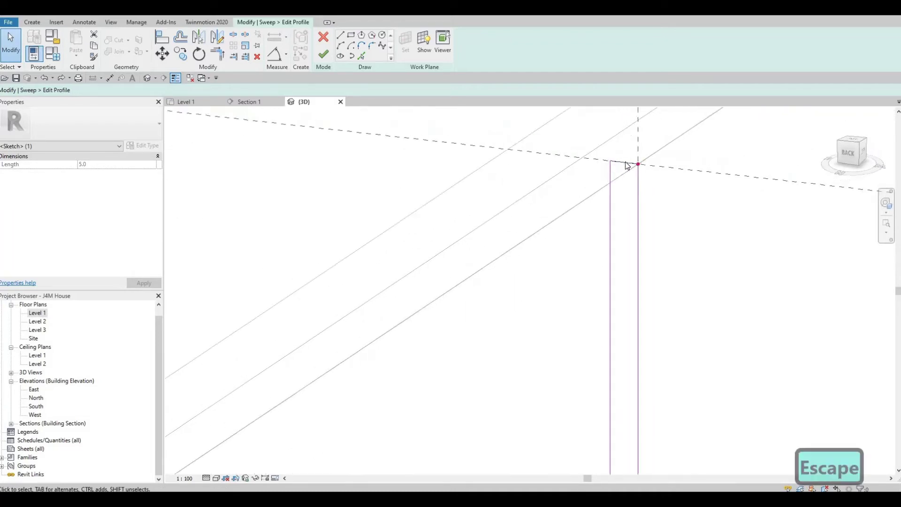
{"action": "mouse_move", "coordinate": [627, 161]}
{"action": "left_mouse_down"}
{"action": "mouse_move", "coordinate": [626, 301]}
{"action": "mouse_move", "coordinate": [633, 262]}
{"action": "left_mouse_up"}
{"action": "scroll", "coordinate": [631, 259], "scroll_direction": "down", "scroll_amount": 6}
{"action": "scroll", "coordinate": [632, 261], "scroll_direction": "up", "scroll_amount": 1}
{"action": "key", "text": "Escape"}
{"action": "key", "text": "Escape"}
{"action": "key", "text": "Escape"}
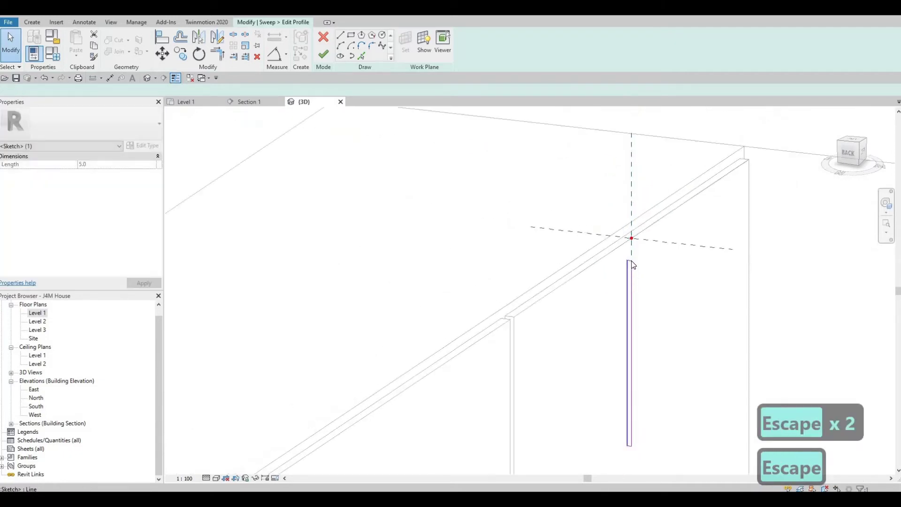
Step: Move the profile rectangle's top edge farther down from the path's reference point
{"action": "left_click", "coordinate": [632, 259]}
{"action": "key", "text": "Escape"}
{"action": "scroll", "coordinate": [632, 258], "scroll_direction": "up", "scroll_amount": 4}
{"action": "left_click", "coordinate": [632, 258]}
{"action": "scroll", "coordinate": [630, 255], "scroll_direction": "down", "scroll_amount": 3}
{"action": "scroll", "coordinate": [630, 255], "scroll_direction": "down", "scroll_amount": 2}
{"action": "middle_click_drag", "start_coordinate": [631, 222], "coordinate": [632, 144]}
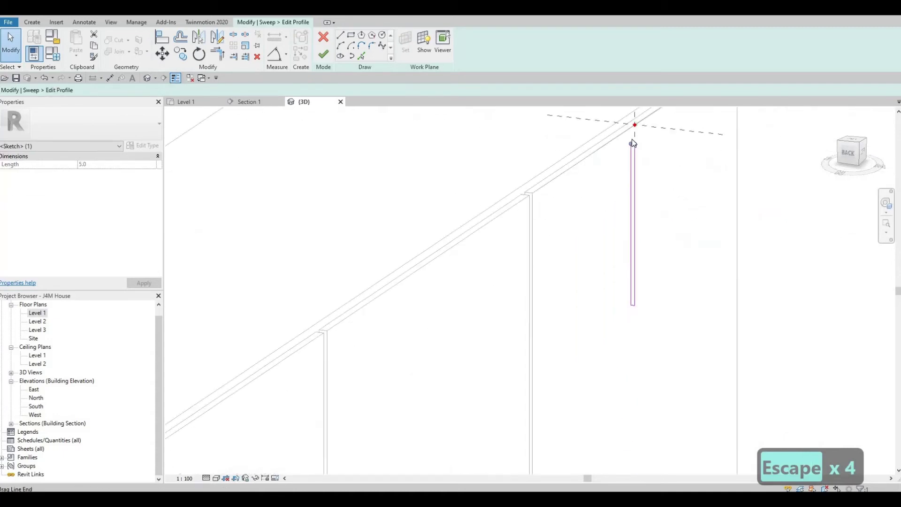
{"action": "scroll", "coordinate": [632, 137], "scroll_direction": "up", "scroll_amount": 3}
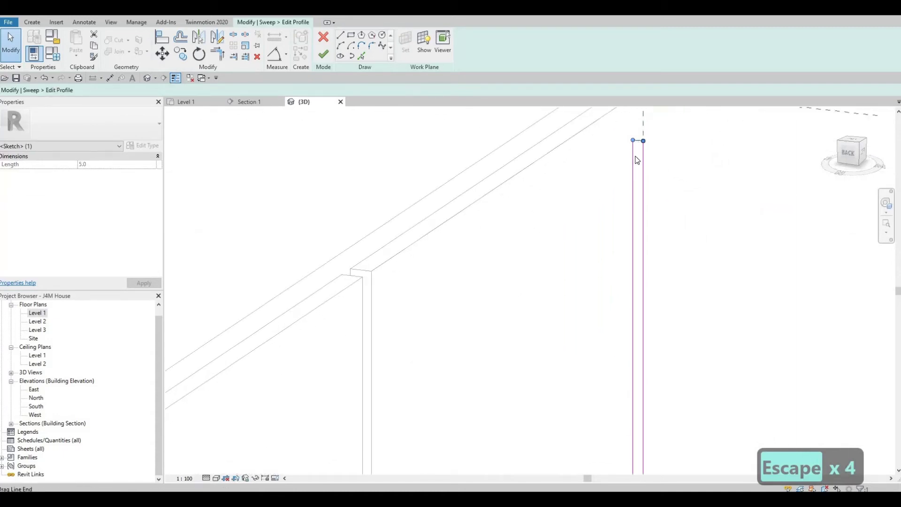
{"action": "mouse_move", "coordinate": [645, 195]}
{"action": "middle_mouse_down", "text": "shift"}
{"action": "mouse_move", "coordinate": [678, 157]}
{"action": "mouse_move", "coordinate": [681, 184]}
{"action": "mouse_move", "coordinate": [634, 143]}
{"action": "middle_mouse_up", "text": "shift"}
{"action": "scroll", "coordinate": [634, 143], "scroll_direction": "up", "scroll_amount": 3}
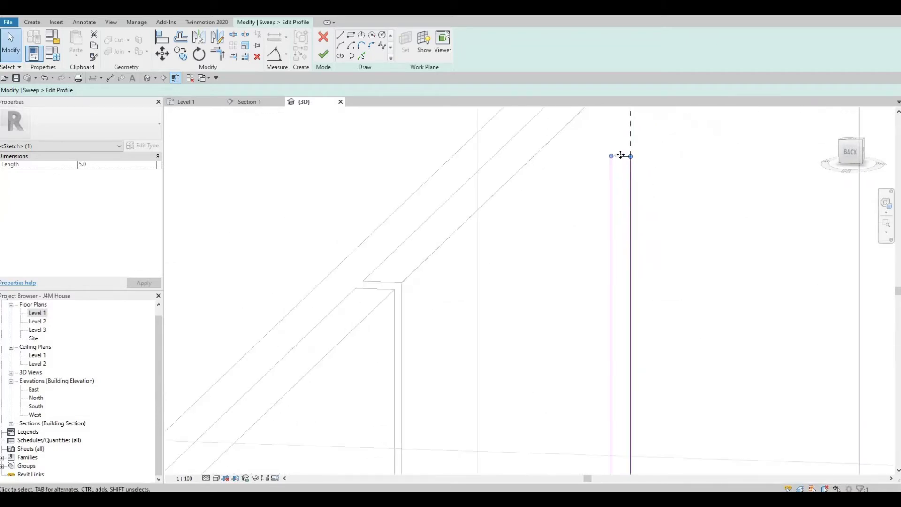
{"action": "left_click_drag", "start_coordinate": [629, 253], "coordinate": [630, 253]}
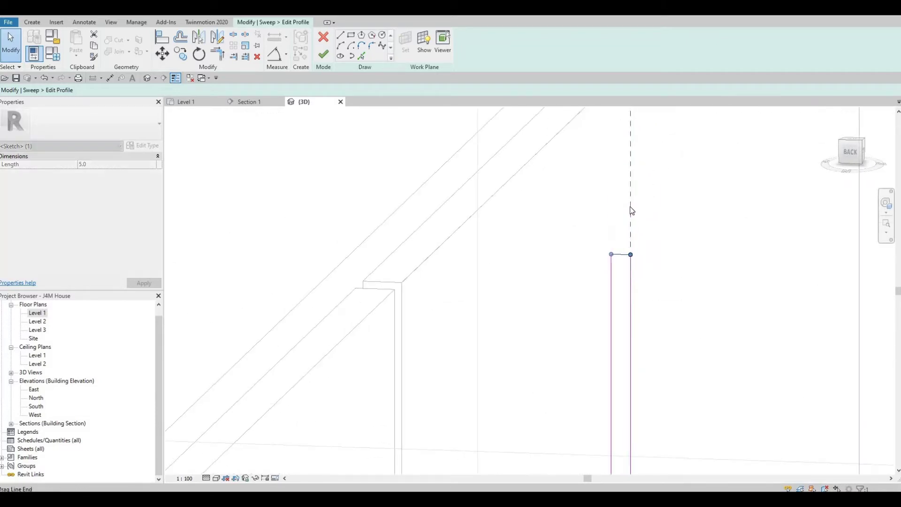
Step: Discard the sweep's profile sketch and return to the sweep
{"action": "scroll", "coordinate": [630, 207], "scroll_direction": "down", "scroll_amount": 4}
{"action": "key", "text": "Escape"}
{"action": "key", "text": "Escape"}
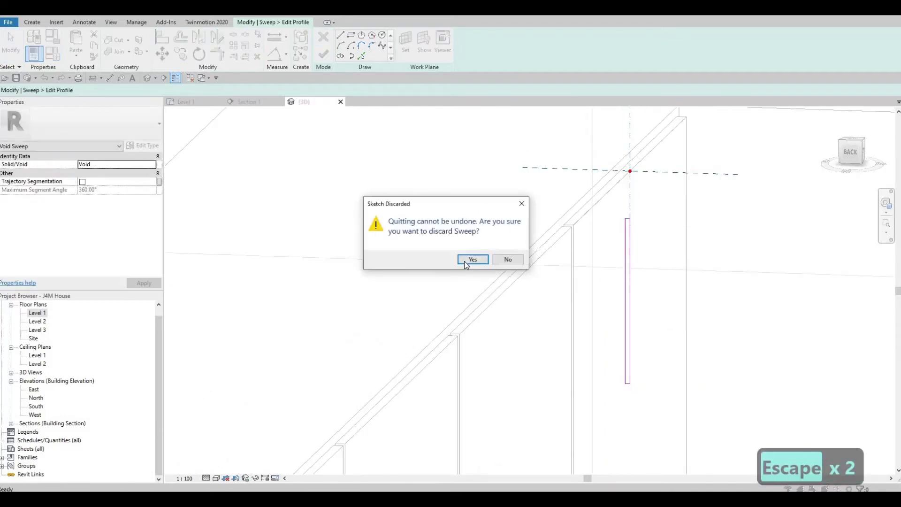
{"action": "left_click", "coordinate": [465, 260]}
{"action": "key", "text": "Escape"}
{"action": "key", "text": "Escape"}
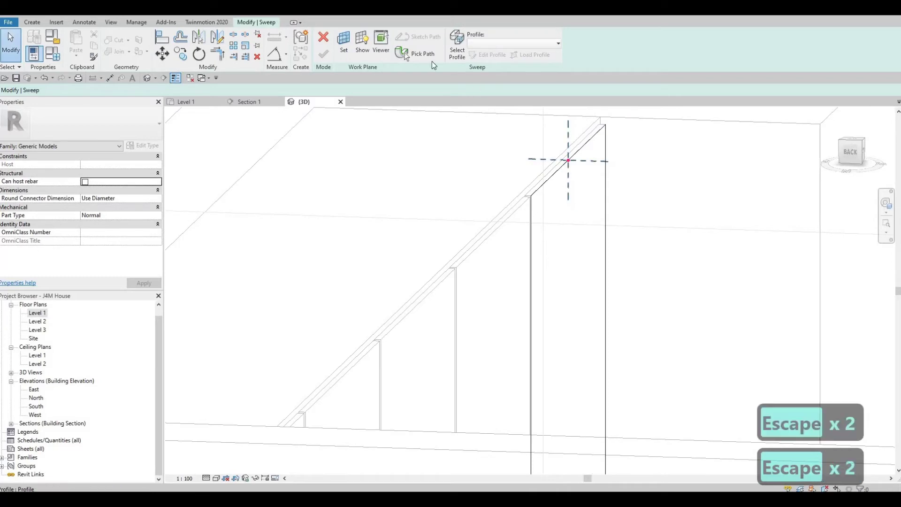
Step: Cancel the void sweep and leave the in-place model without keeping its edits
{"action": "left_click", "coordinate": [328, 38]}
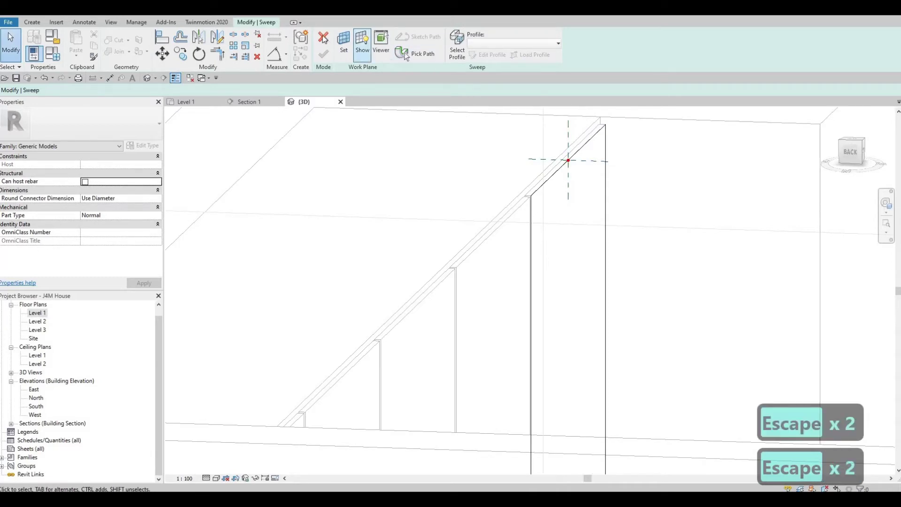
{"action": "left_click", "coordinate": [472, 261]}
{"action": "key", "text": "Escape"}
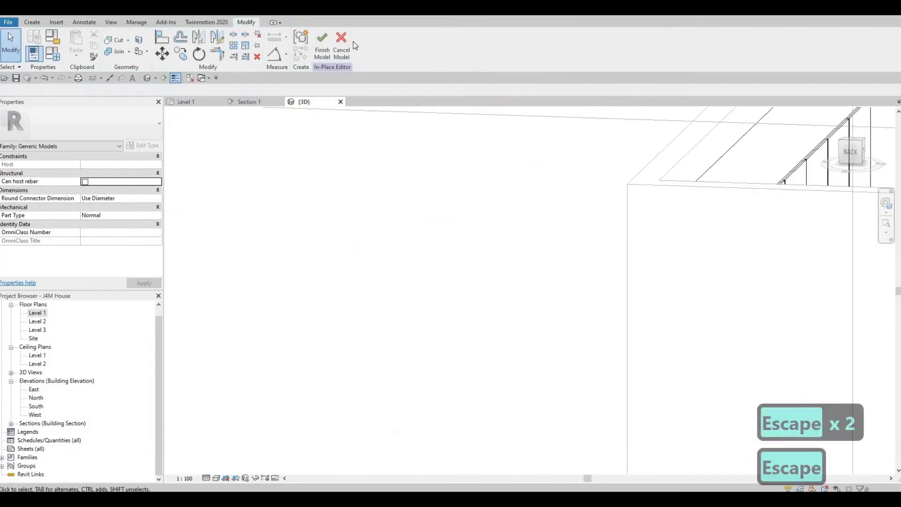
{"action": "left_click", "coordinate": [342, 46]}
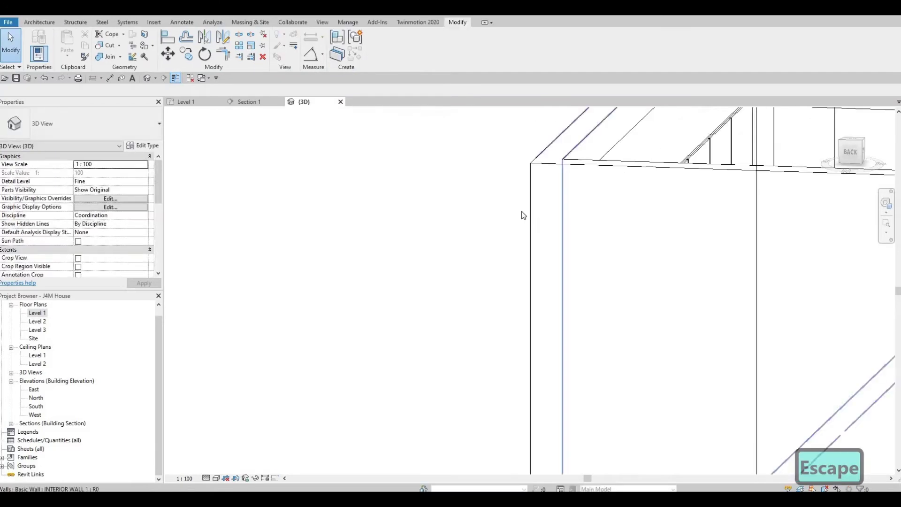
Step: Open the upper cabinet model for in-place editing and select the door panel extrusion
{"action": "middle_click_drag", "start_coordinate": [602, 205], "coordinate": [610, 166], "text": "shift"}
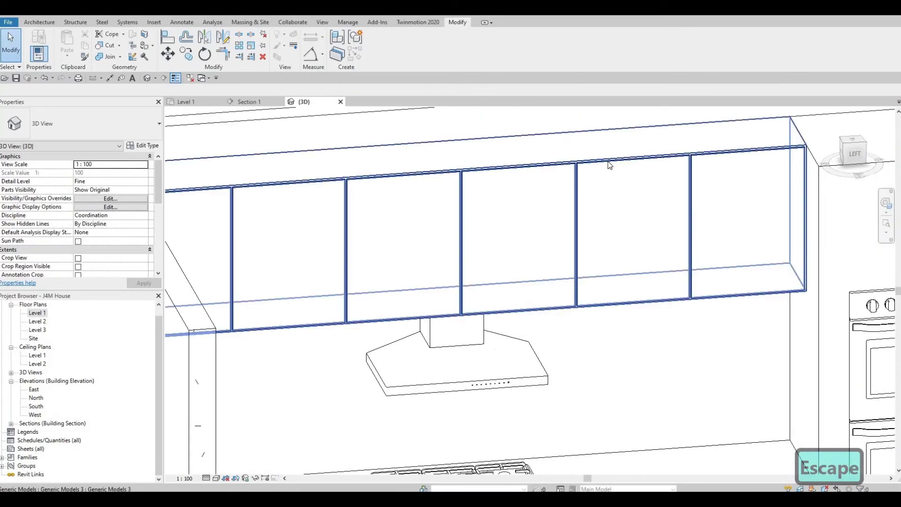
{"action": "left_click", "coordinate": [610, 164]}
{"action": "left_click", "coordinate": [378, 51]}
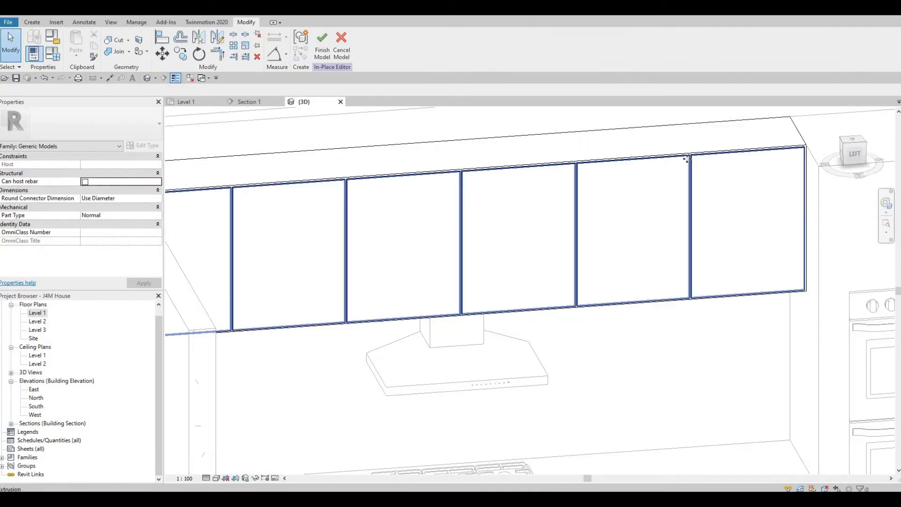
{"action": "left_click", "coordinate": [416, 127]}
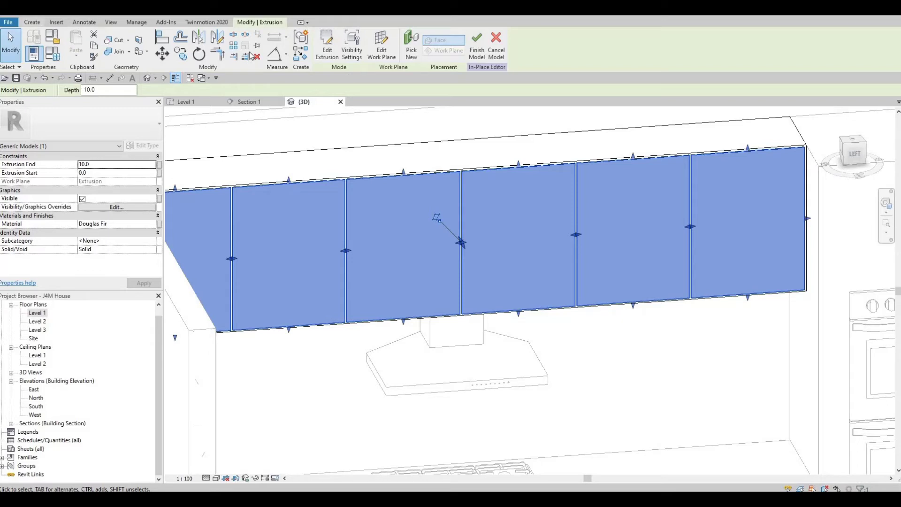
Step: Start a void extrusion and switch to the Section 1 view, showing the upper cabinet doors
{"action": "left_click", "coordinate": [32, 22]}
{"action": "left_click", "coordinate": [187, 54]}
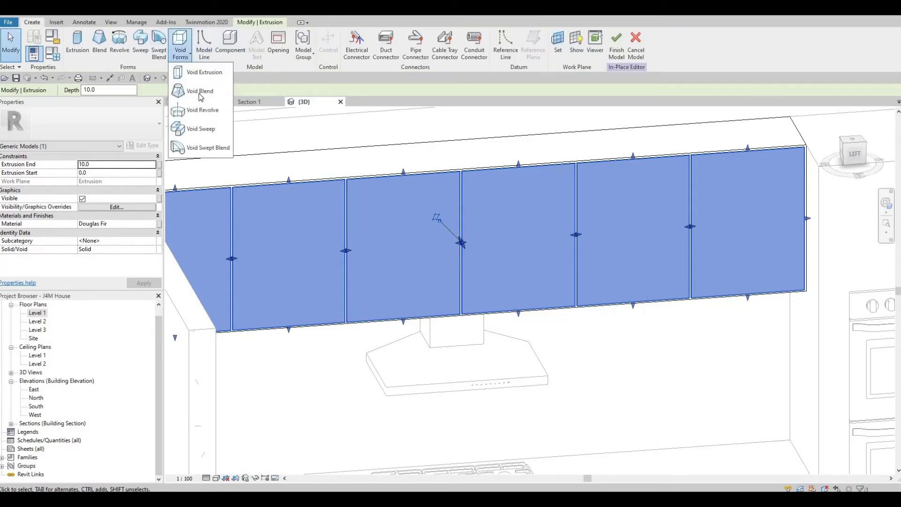
{"action": "left_click", "coordinate": [204, 72]}
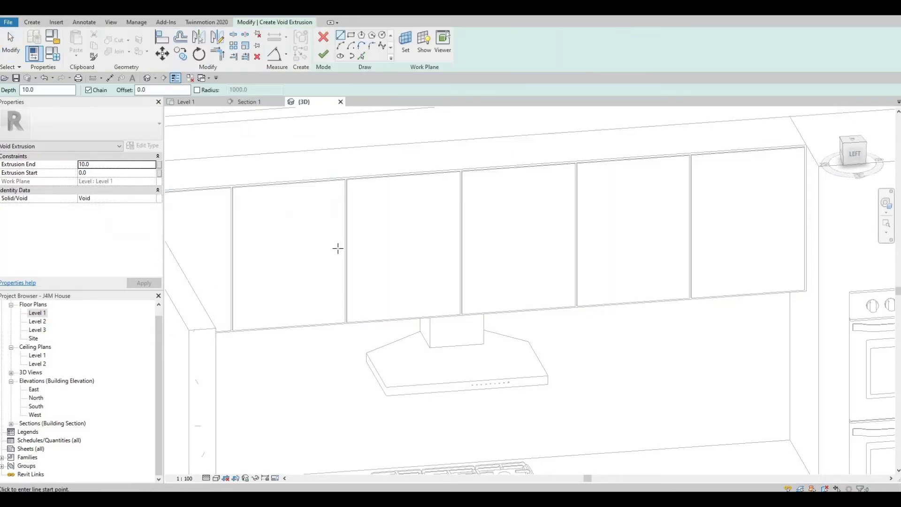
{"action": "left_click", "coordinate": [260, 104]}
{"action": "middle_click_drag", "start_coordinate": [451, 227], "coordinate": [223, 240]}
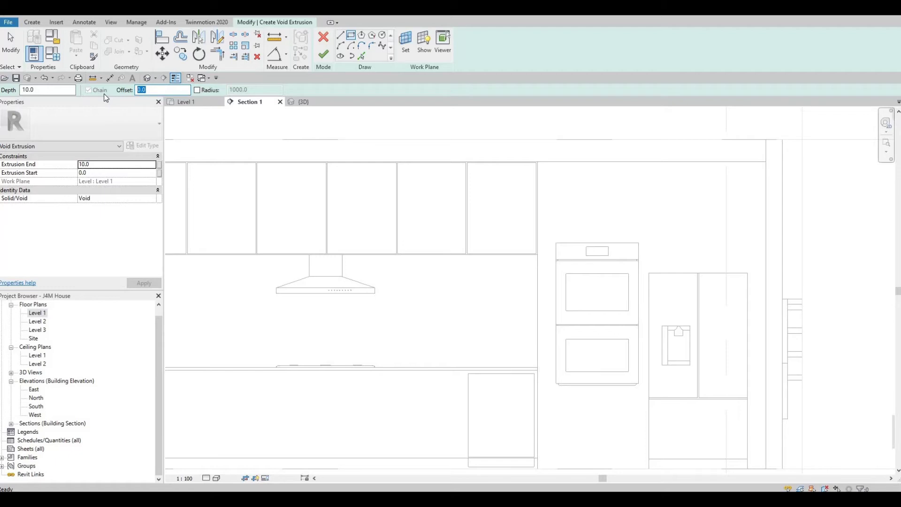
Step: Try to draw a rectangle with a 40 mm offset on the door panel nearest the ovens
{"action": "type", "text": "40"}
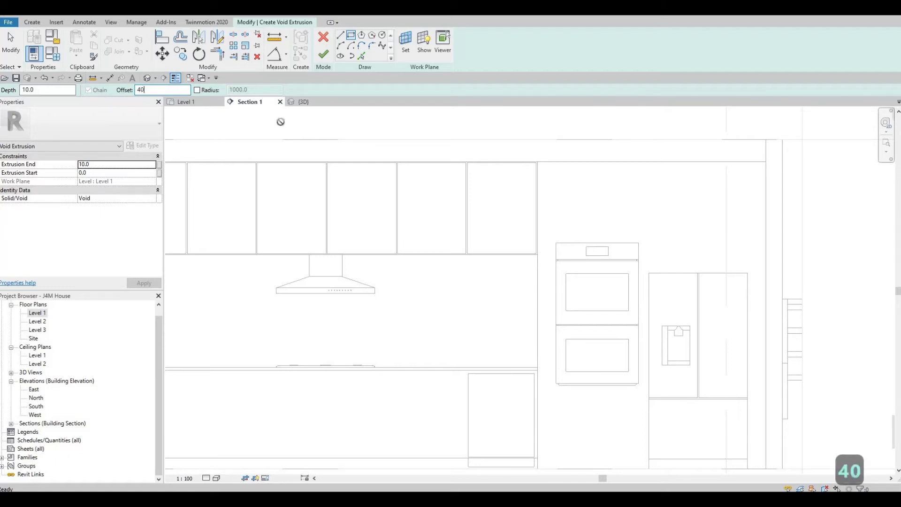
{"action": "scroll", "coordinate": [474, 164], "scroll_direction": "up", "scroll_amount": 4}
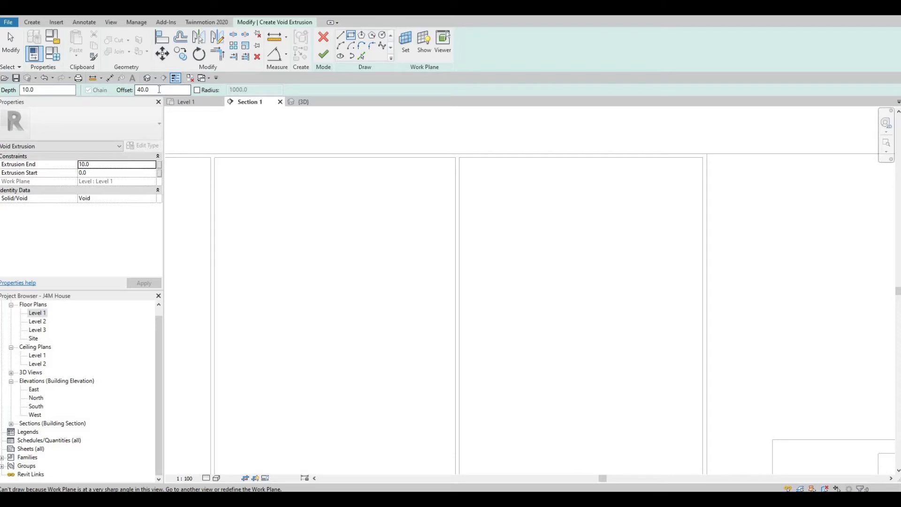
{"action": "left_click", "coordinate": [486, 201]}
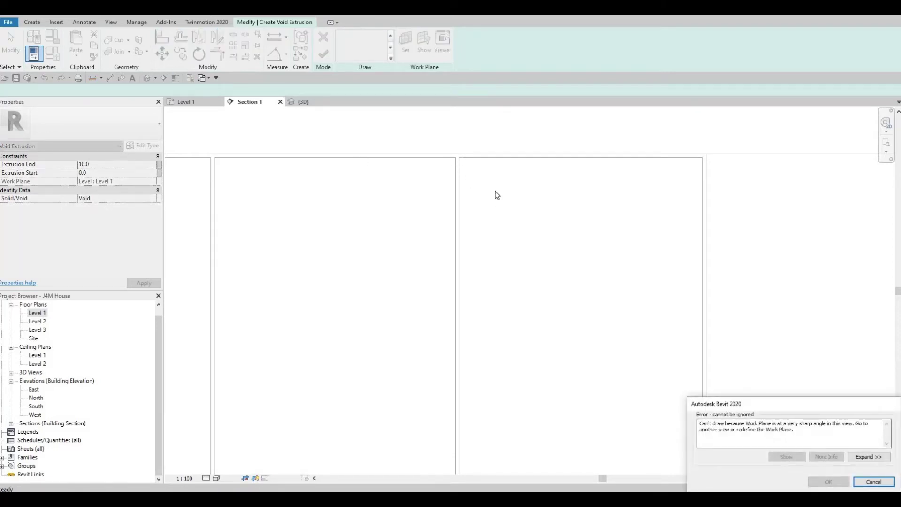
{"action": "key", "text": "Escape"}
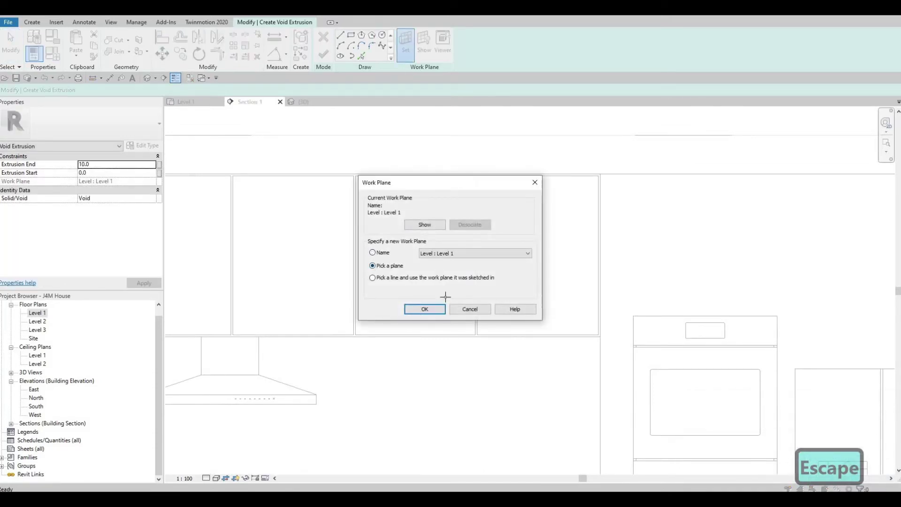
Step: Set the void extrusion's work plane by picking the face of the door panels
{"action": "key", "text": "Return"}
{"action": "left_click", "coordinate": [477, 218]}
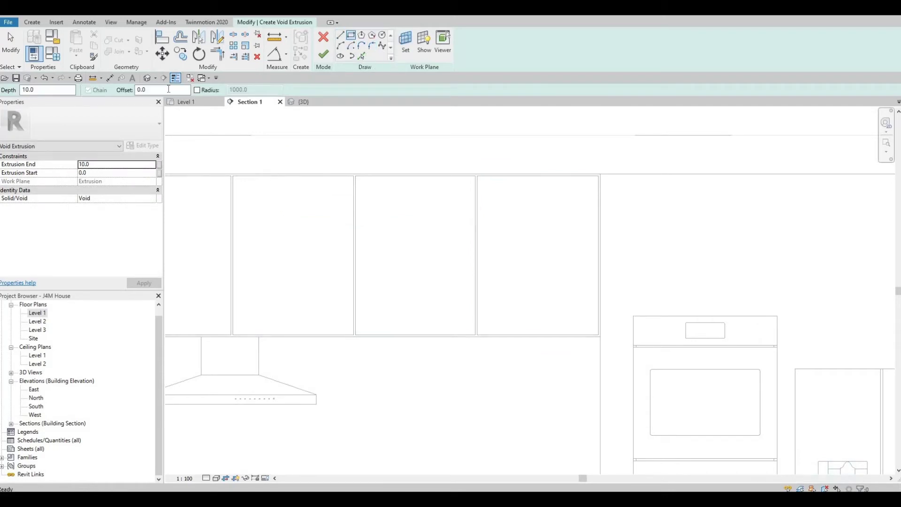
Step: Try out a rectangle inset 40 mm from the edges of the door panel nearest the ovens
{"action": "left_click_drag", "start_coordinate": [152, 90], "coordinate": [128, 90]}
{"action": "type", "text": "40"}
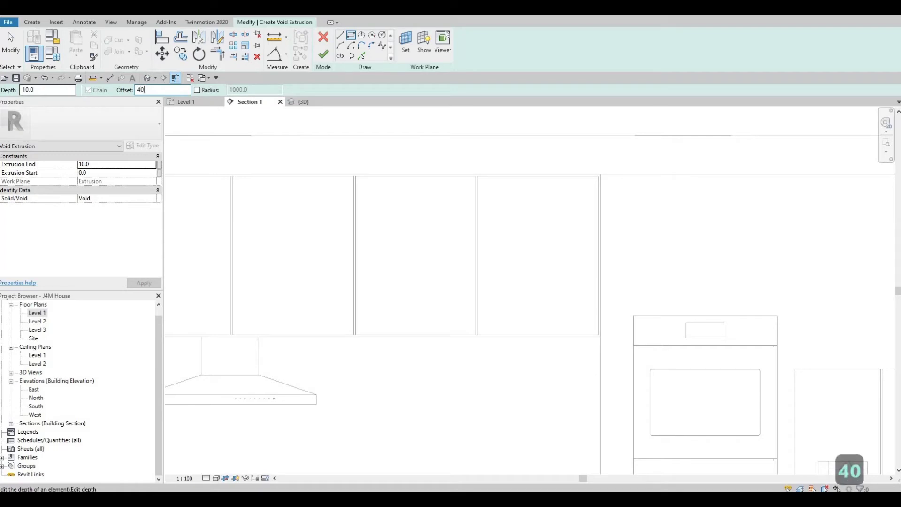
{"action": "key", "text": "Return"}
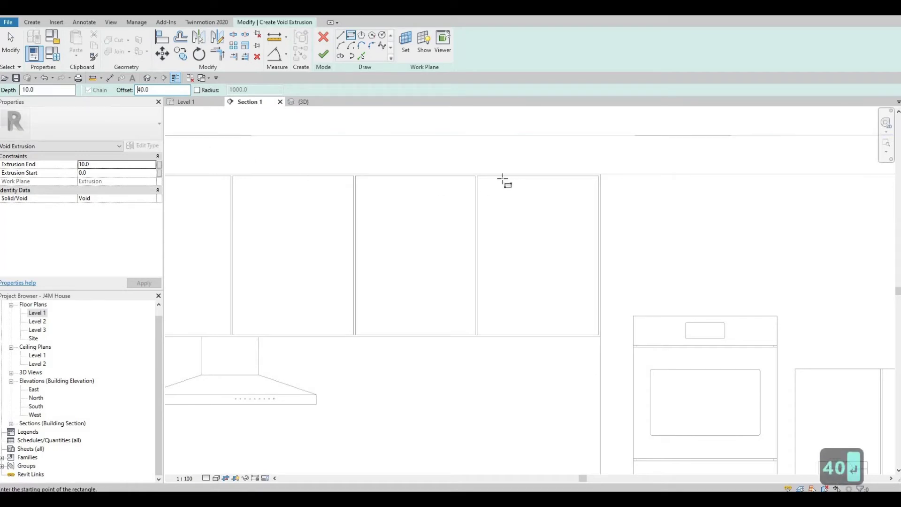
{"action": "scroll", "coordinate": [468, 177], "scroll_direction": "up", "scroll_amount": 2}
{"action": "scroll", "coordinate": [468, 177], "scroll_direction": "up", "scroll_amount": 2}
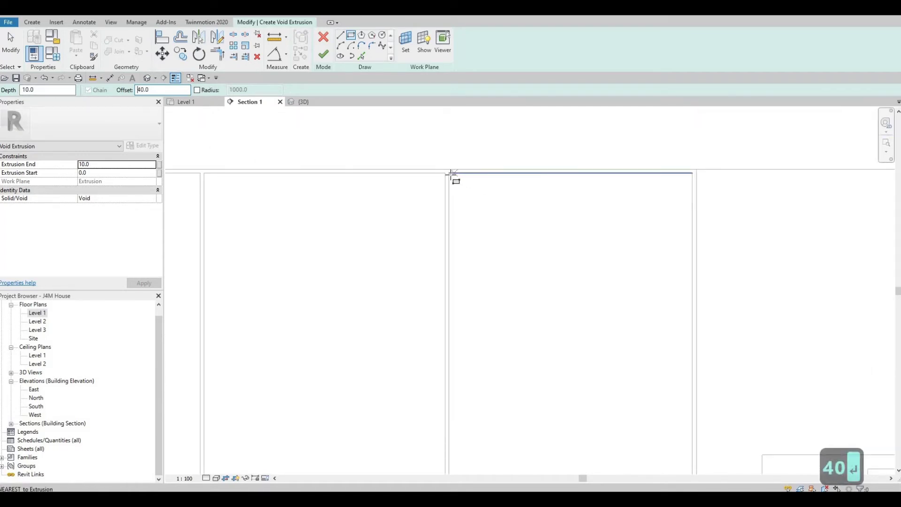
{"action": "left_click", "coordinate": [449, 174]}
{"action": "left_click", "coordinate": [622, 384]}
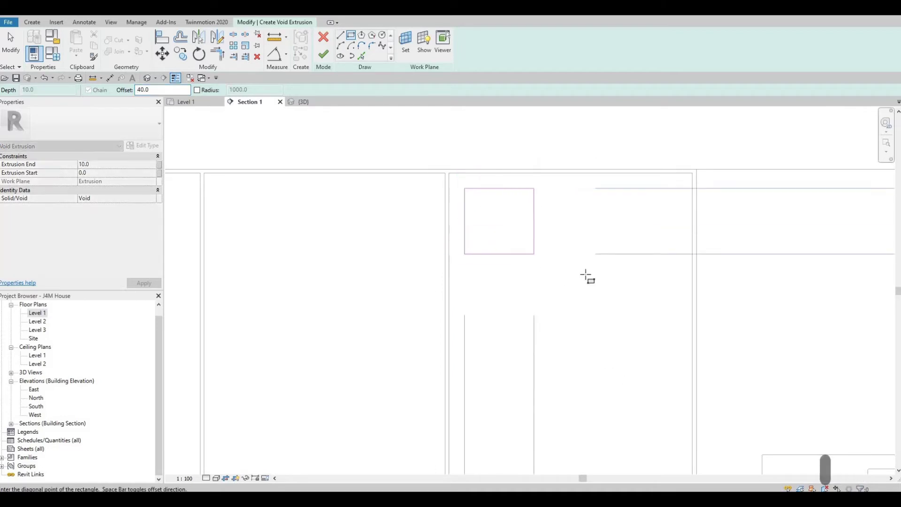
{"action": "middle_click_drag", "start_coordinate": [641, 338], "coordinate": [606, 249]}
{"action": "scroll", "coordinate": [606, 249], "scroll_direction": "down", "scroll_amount": 1}
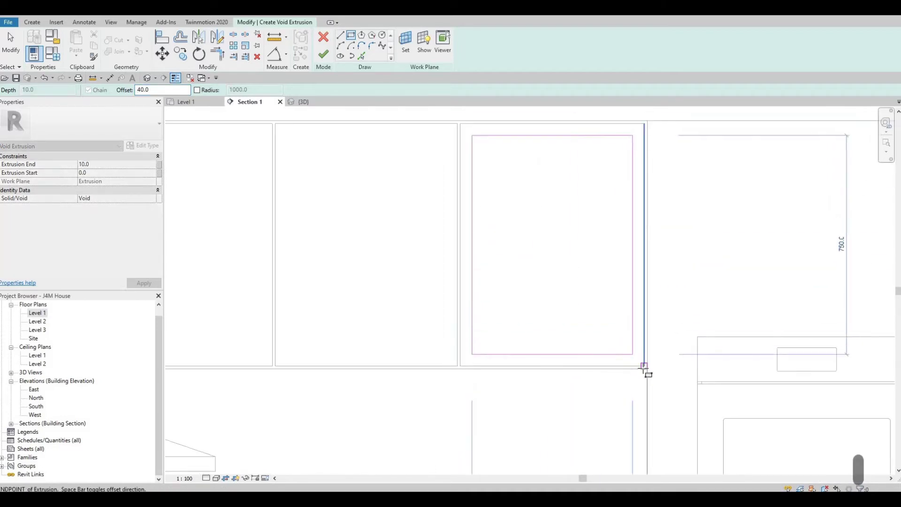
{"action": "scroll", "coordinate": [577, 233], "scroll_direction": "down", "scroll_amount": 1}
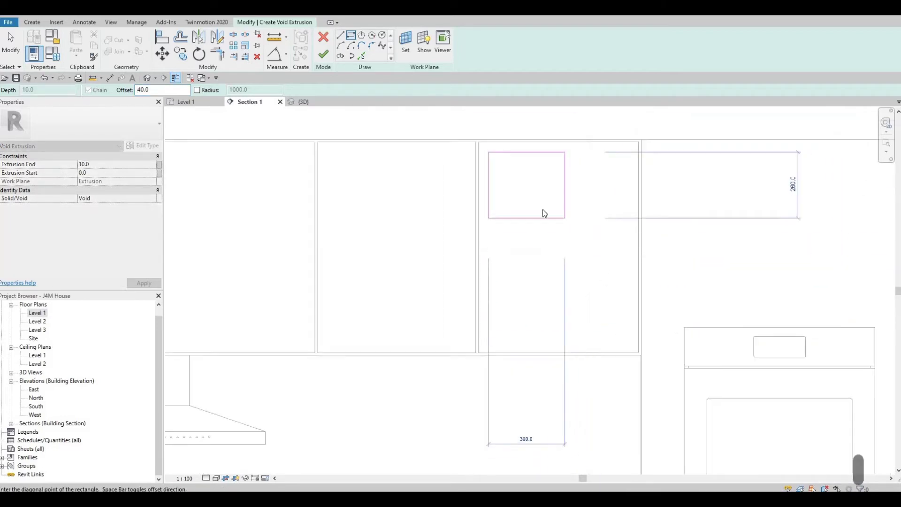
{"action": "key", "text": "Escape"}
{"action": "scroll", "coordinate": [521, 149], "scroll_direction": "up", "scroll_amount": 3}
{"action": "middle_click_drag", "start_coordinate": [521, 149], "coordinate": [515, 187]}
{"action": "scroll", "coordinate": [474, 184], "scroll_direction": "down", "scroll_amount": 1}
{"action": "scroll", "coordinate": [513, 182], "scroll_direction": "down", "scroll_amount": 6}
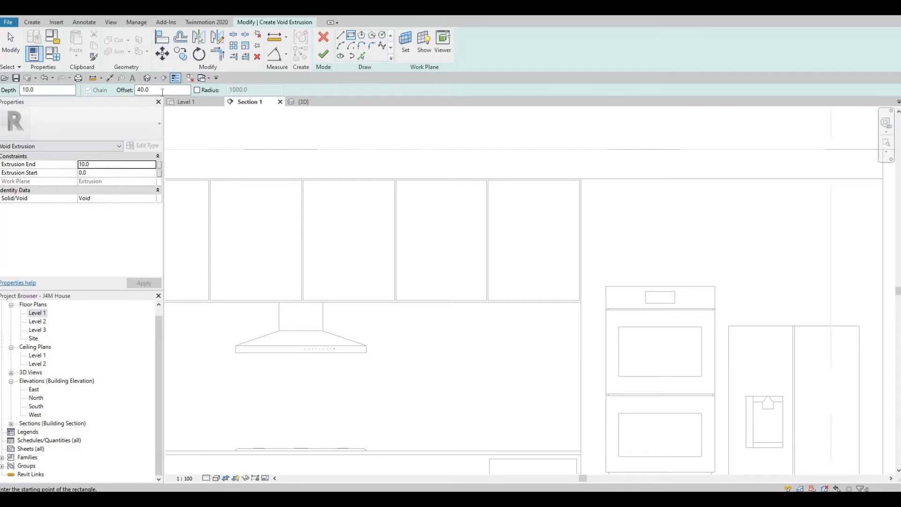
Step: Start a rectangle with a 60 mm inward offset from the upper corner of the door panel nearest the ovens
{"action": "left_click_drag", "start_coordinate": [157, 90], "coordinate": [84, 101]}
{"action": "type", "text": "60"}
{"action": "key", "text": "Return"}
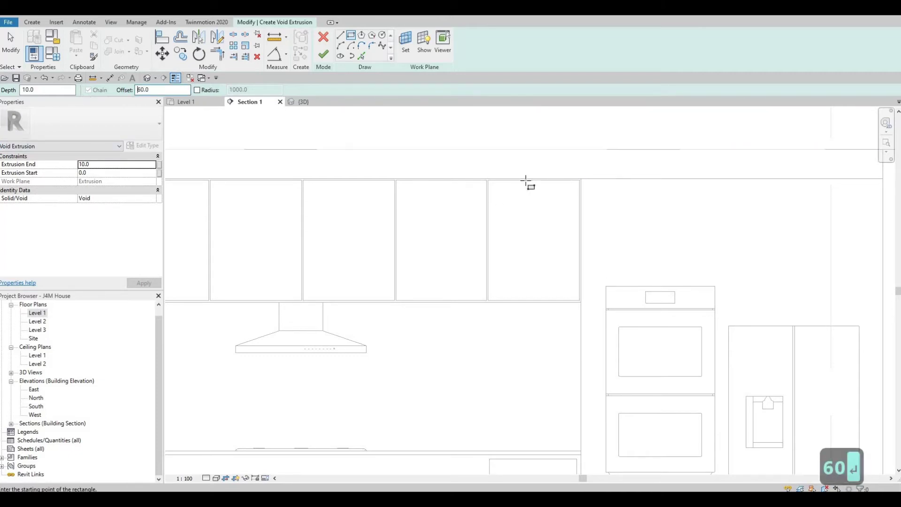
{"action": "scroll", "coordinate": [511, 187], "scroll_direction": "up", "scroll_amount": 3}
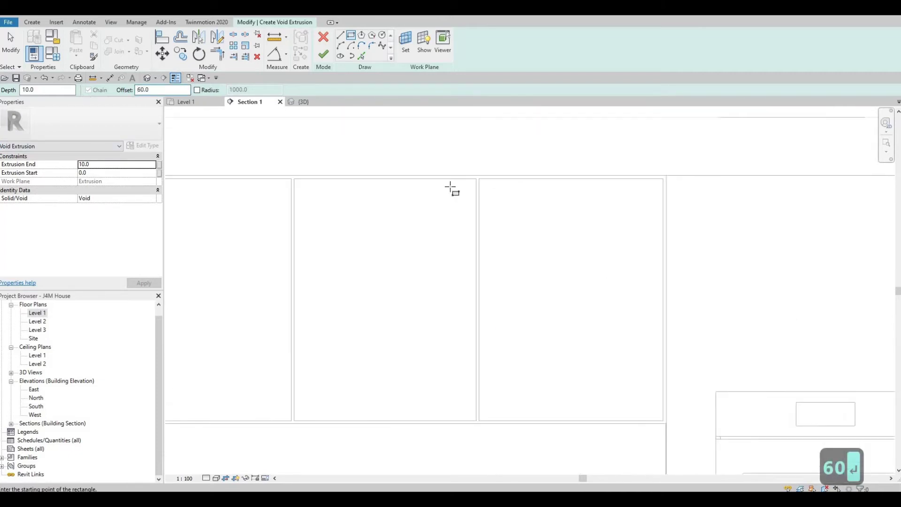
{"action": "left_click", "coordinate": [568, 298]}
{"action": "scroll", "coordinate": [582, 329], "scroll_direction": "down", "scroll_amount": 3}
{"action": "scroll", "coordinate": [649, 443], "scroll_direction": "up", "scroll_amount": 3}
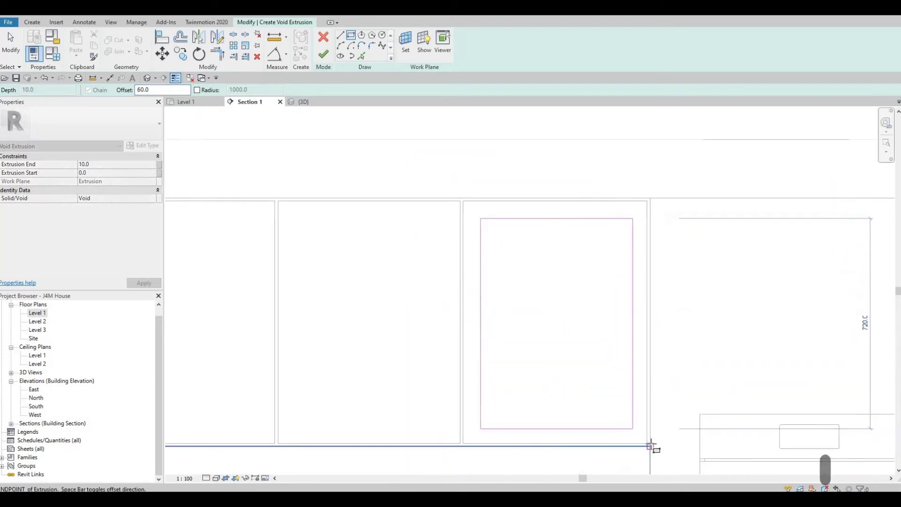
{"action": "scroll", "coordinate": [644, 449], "scroll_direction": "up", "scroll_amount": 3}
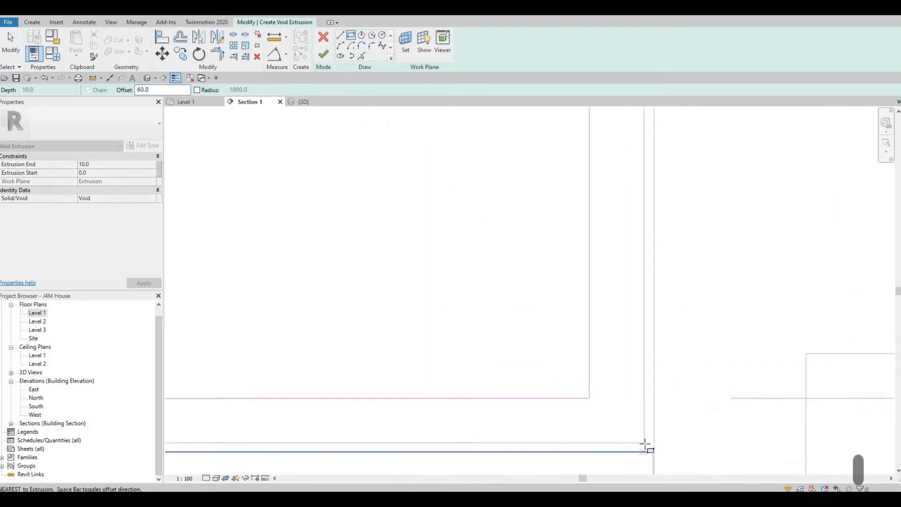
{"action": "scroll", "coordinate": [644, 443], "scroll_direction": "down", "scroll_amount": 3}
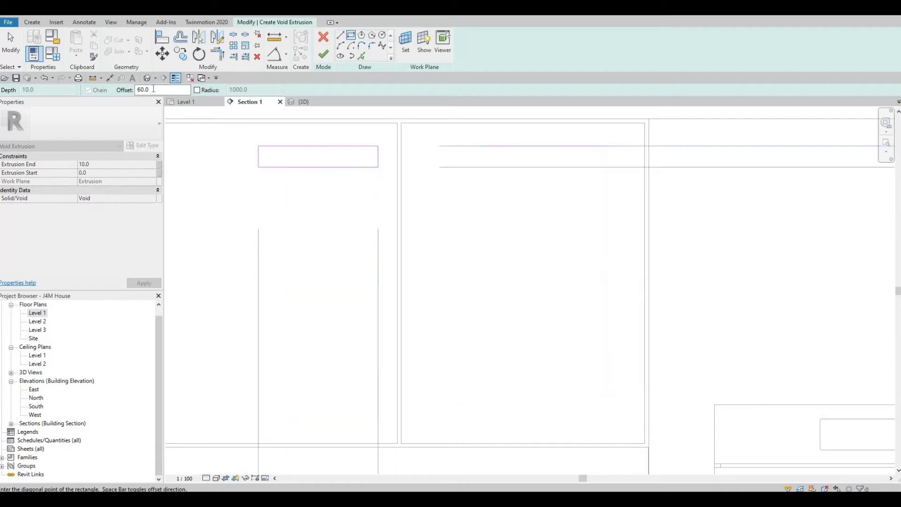
Step: Set the offset to 100 mm and finish the inset rectangle, 430 mm wide and 630 mm high, at the panel's opposite corner
{"action": "left_click_drag", "start_coordinate": [154, 89], "coordinate": [80, 88]}
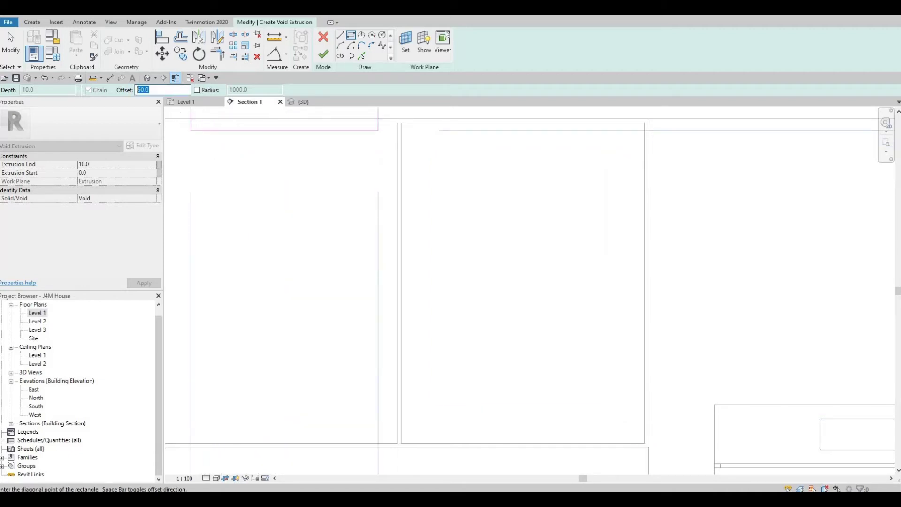
{"action": "type", "text": "100"}
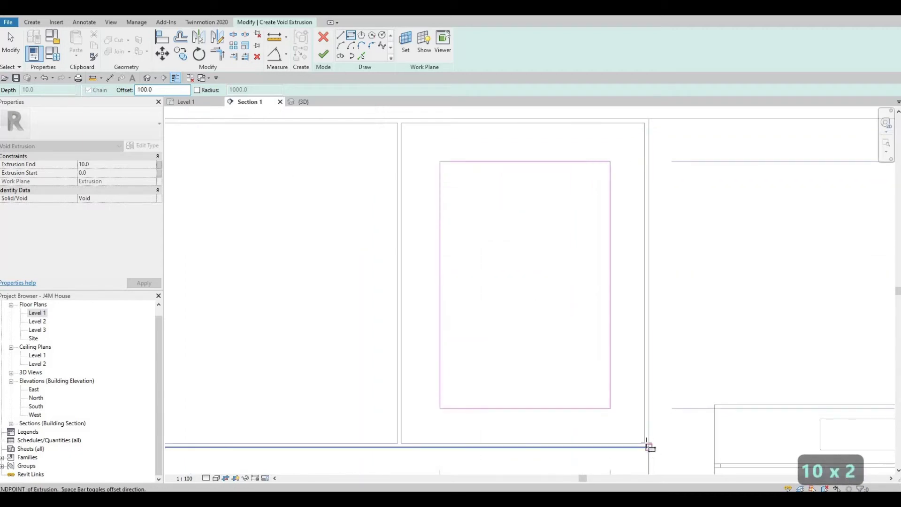
{"action": "left_click", "coordinate": [621, 337]}
{"action": "scroll", "coordinate": [617, 335], "scroll_direction": "down", "scroll_amount": 3}
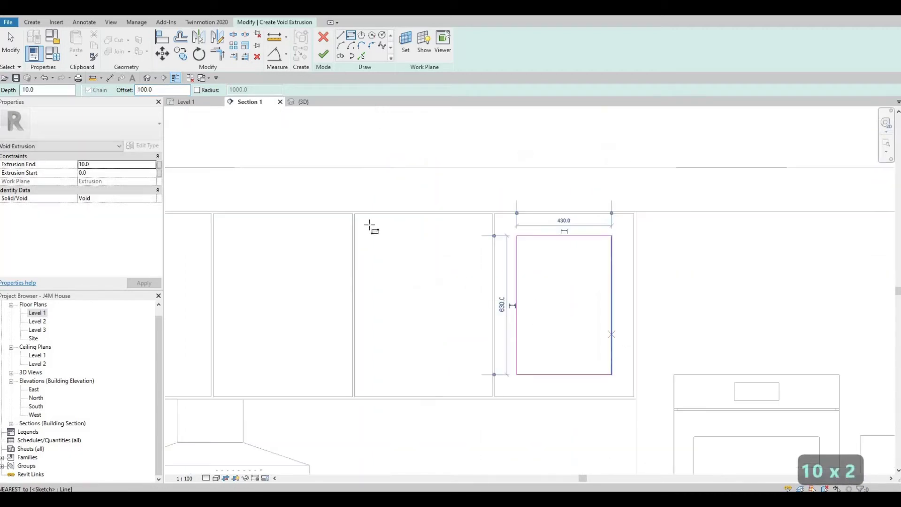
Step: Draw a rectangle inset 100 mm on the second door panel from the ovens, between its opposite corners
{"action": "key", "text": "Escape"}
{"action": "left_click", "coordinate": [358, 215]}
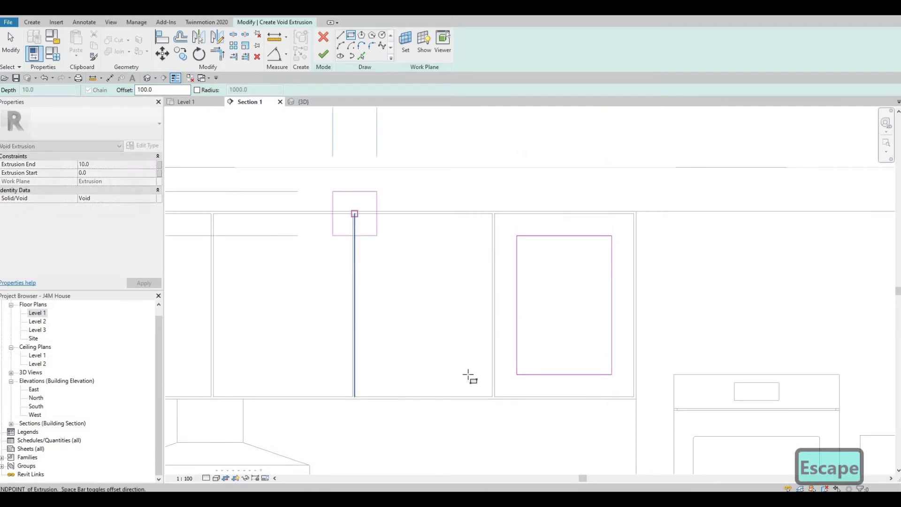
{"action": "scroll", "coordinate": [501, 396], "scroll_direction": "up", "scroll_amount": 2}
{"action": "left_click", "coordinate": [493, 397]}
{"action": "key", "text": "Escape"}
{"action": "scroll", "coordinate": [641, 230], "scroll_direction": "down", "scroll_amount": 1}
Step: Add a matching 100 mm inset rectangle to the third door panel from the ovens
{"action": "middle_click_drag", "start_coordinate": [324, 206], "coordinate": [655, 199]}
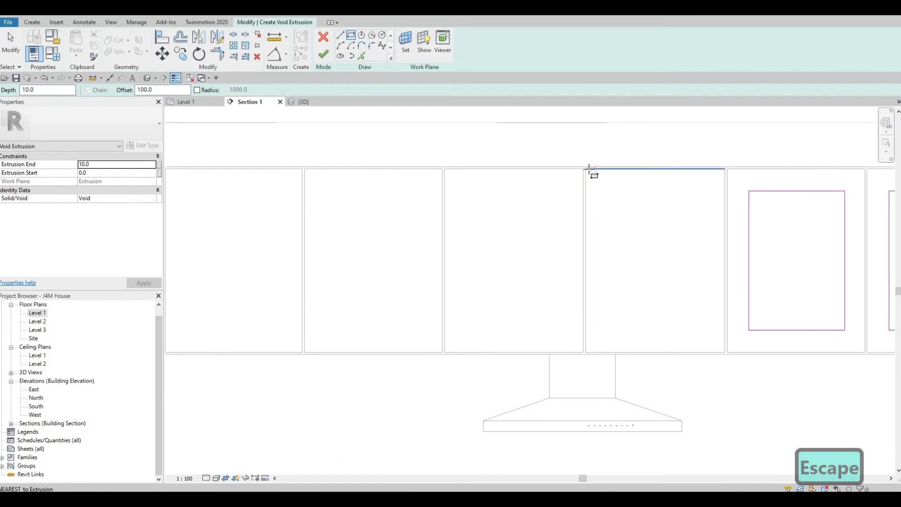
{"action": "left_click", "coordinate": [586, 169]}
{"action": "scroll", "coordinate": [681, 289], "scroll_direction": "up", "scroll_amount": 2}
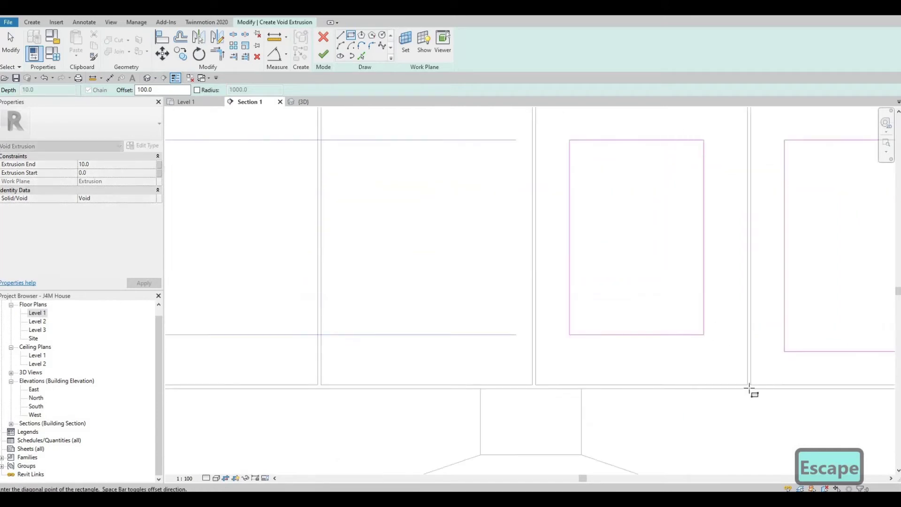
{"action": "scroll", "coordinate": [343, 133], "scroll_direction": "down", "scroll_amount": 2}
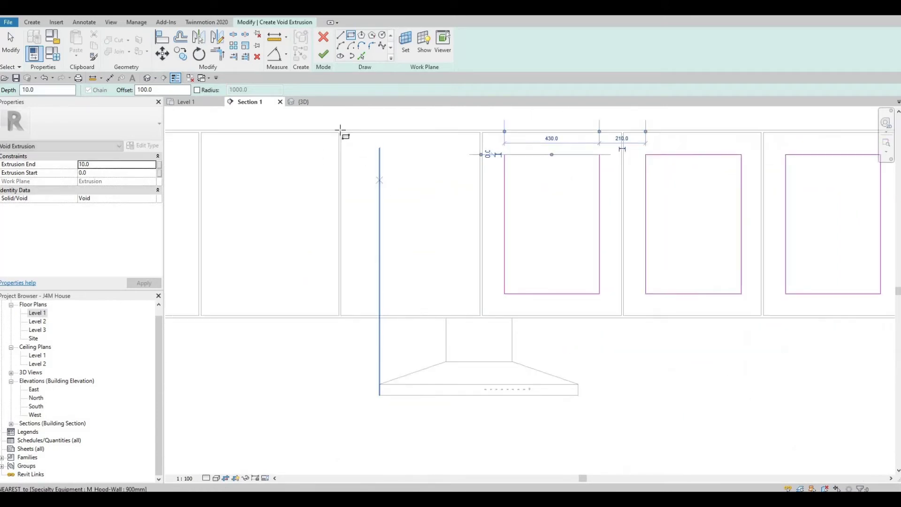
Step: Try out a 100 mm inset rectangle on the fourth door panel from the ovens, then undo it
{"action": "left_click", "coordinate": [341, 130]}
{"action": "left_click", "coordinate": [485, 313]}
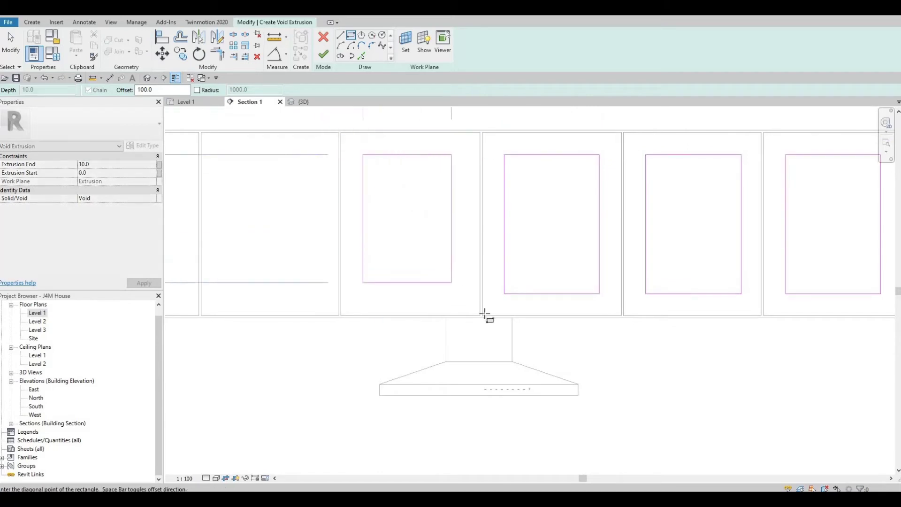
{"action": "left_click", "coordinate": [484, 314]}
{"action": "scroll", "coordinate": [480, 315], "scroll_direction": "up", "scroll_amount": 1}
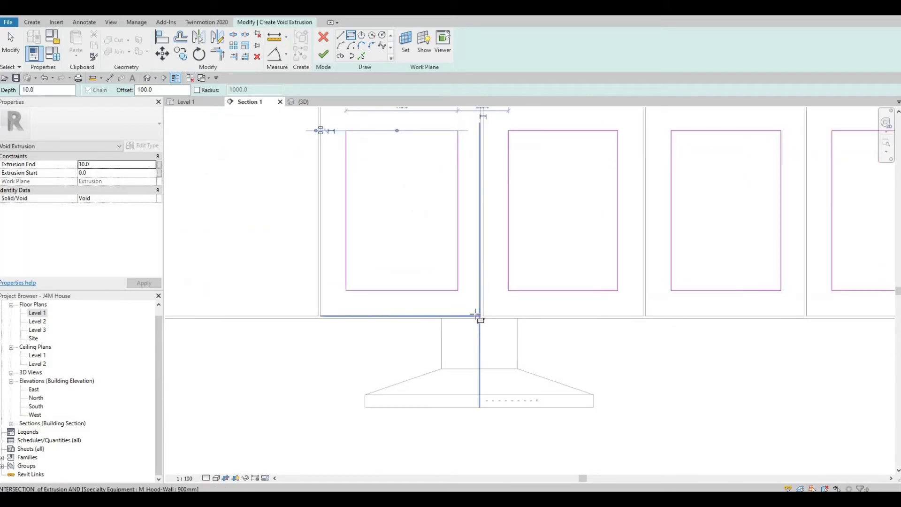
{"action": "key", "text": "ctrl+z"}
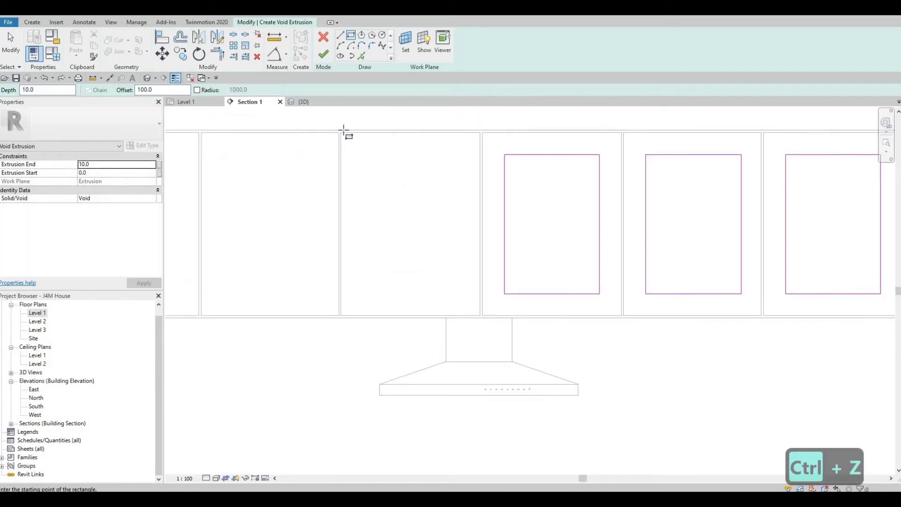
Step: Draw the fourth panel's rectangle with a 100 mm inset, 630 mm high, snapping to the panel's own corners
{"action": "left_click", "coordinate": [341, 132]}
{"action": "scroll", "coordinate": [465, 288], "scroll_direction": "up", "scroll_amount": 2}
{"action": "scroll", "coordinate": [494, 339], "scroll_direction": "up", "scroll_amount": 2}
{"action": "left_click", "coordinate": [393, 305]}
{"action": "scroll", "coordinate": [486, 323], "scroll_direction": "down", "scroll_amount": 3}
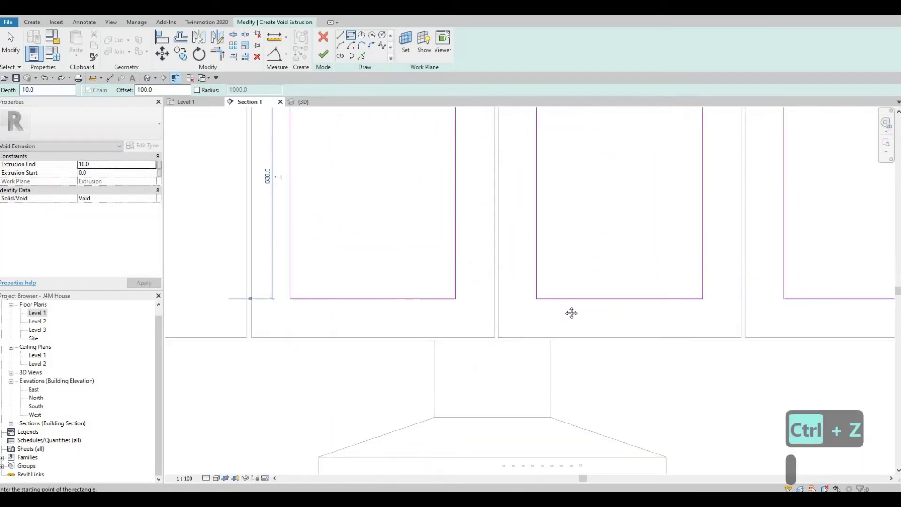
Step: Draw a rectangle inset 100 mm on the fifth door panel from the ovens
{"action": "middle_click_drag", "start_coordinate": [439, 218], "coordinate": [612, 230]}
{"action": "scroll", "coordinate": [612, 230], "scroll_direction": "down", "scroll_amount": 1}
{"action": "key", "text": "Escape"}
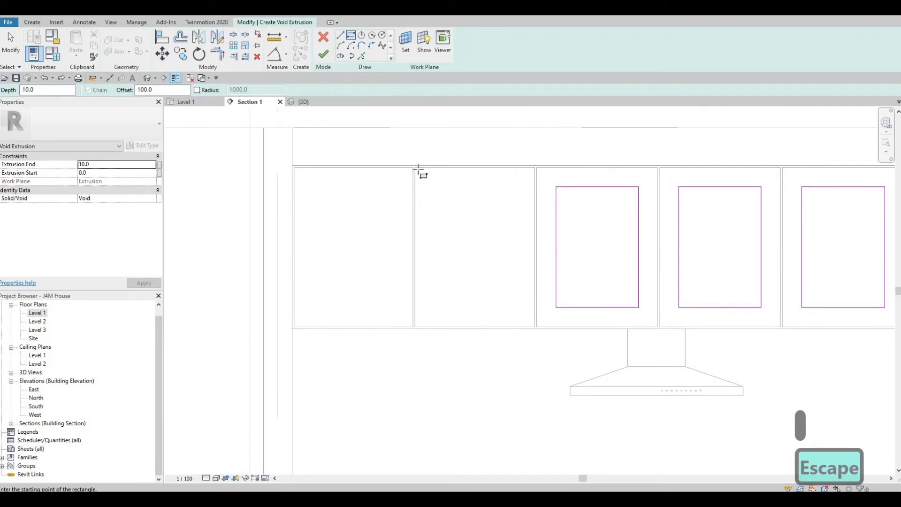
{"action": "left_click", "coordinate": [415, 168]}
{"action": "scroll", "coordinate": [556, 349], "scroll_direction": "up", "scroll_amount": 2}
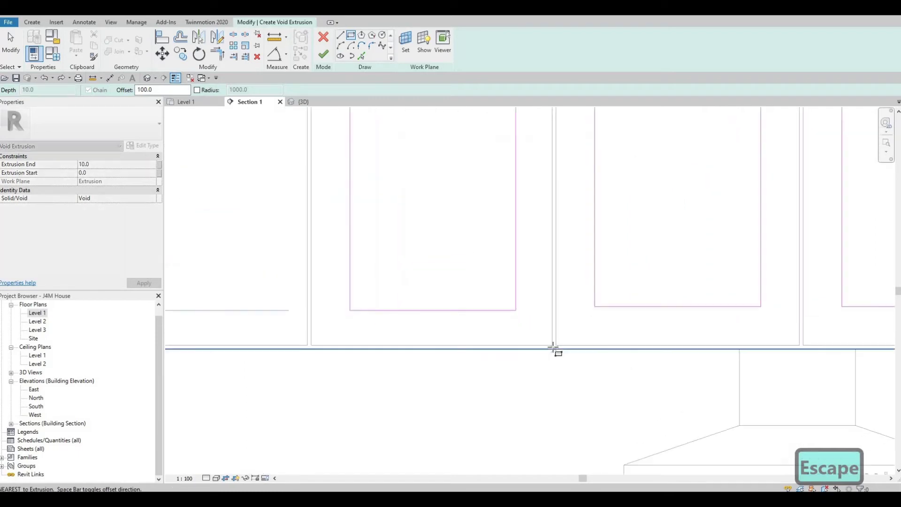
{"action": "left_click", "coordinate": [552, 345]}
{"action": "key", "text": "Escape"}
{"action": "scroll", "coordinate": [426, 291], "scroll_direction": "down", "scroll_amount": 2}
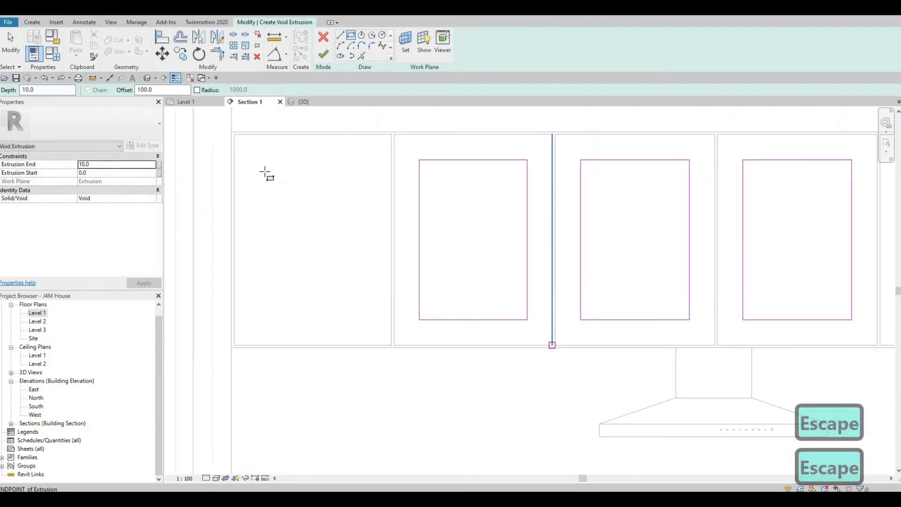
Step: Draw the last 100 mm inset rectangle on the door panel farthest from the ovens
{"action": "left_click", "coordinate": [236, 137]}
{"action": "left_click", "coordinate": [392, 345]}
{"action": "scroll", "coordinate": [396, 350], "scroll_direction": "up", "scroll_amount": 2}
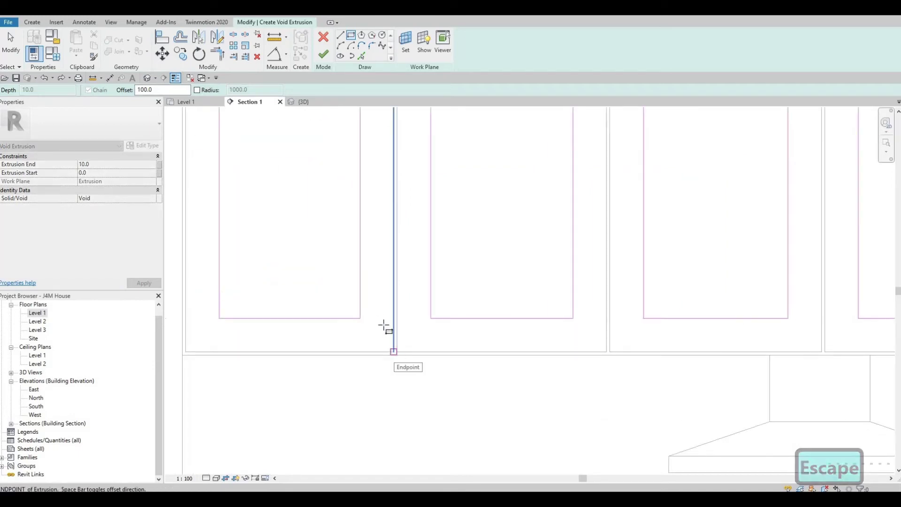
{"action": "key", "text": "Escape"}
{"action": "scroll", "coordinate": [396, 316], "scroll_direction": "down", "scroll_amount": 2}
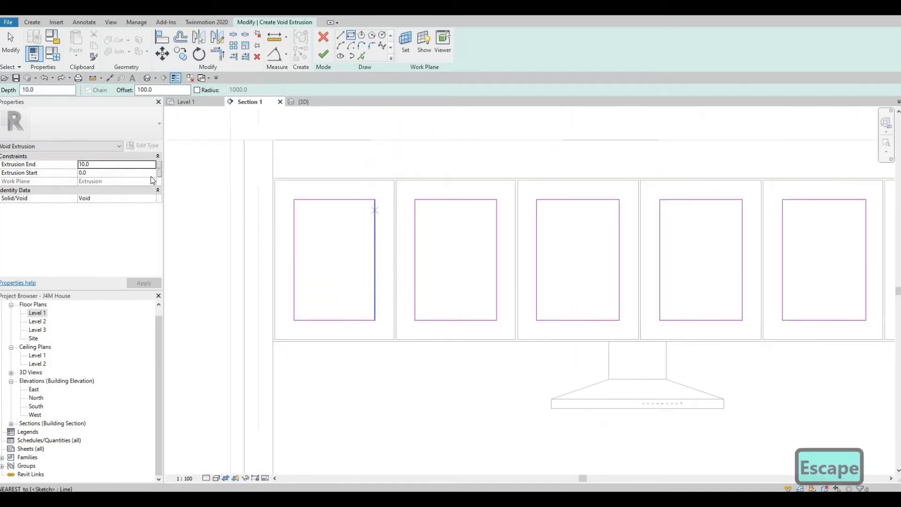
Step: Set the void's extrusion end to -5 mm and finish the void extrusion sketch
{"action": "left_click", "coordinate": [110, 166]}
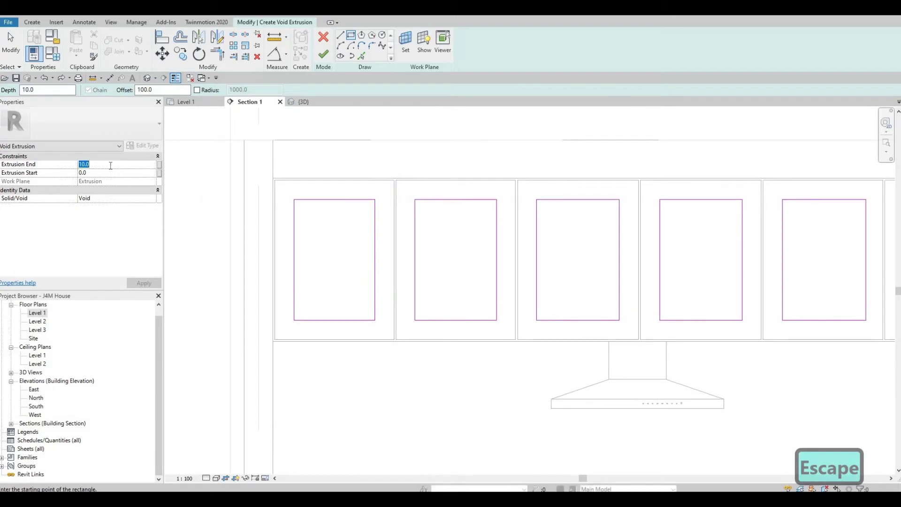
{"action": "type", "text": "-5"}
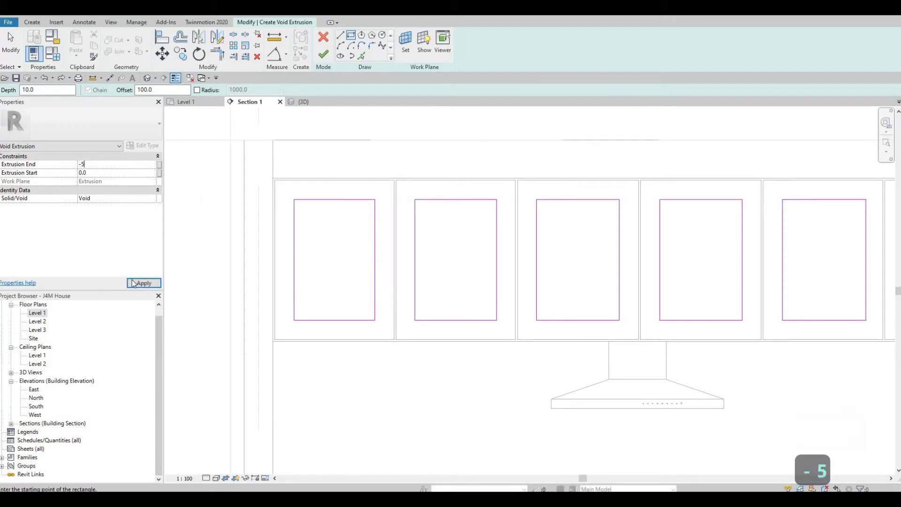
{"action": "left_click", "coordinate": [144, 283]}
{"action": "left_click", "coordinate": [323, 54]}
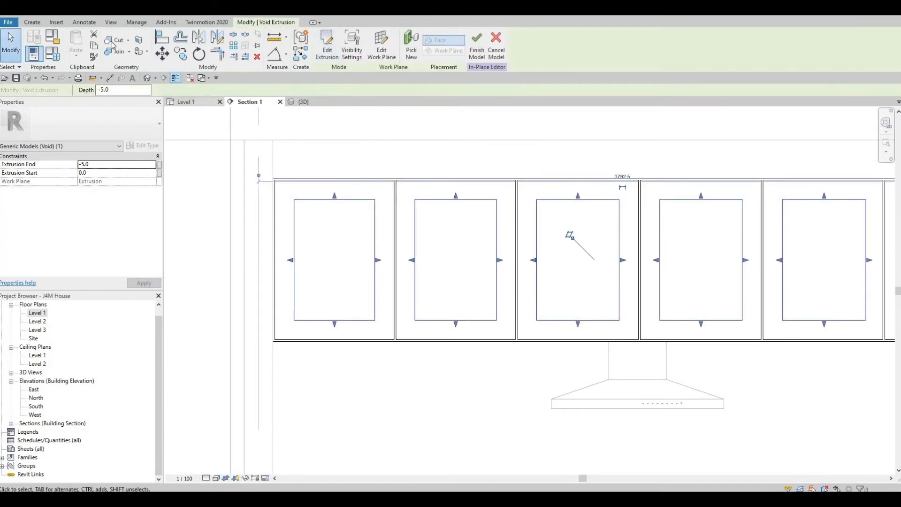
Step: Apply Cut Geometry with the void extrusion to the door panels and finish the in-place model
{"action": "left_click", "coordinate": [114, 42]}
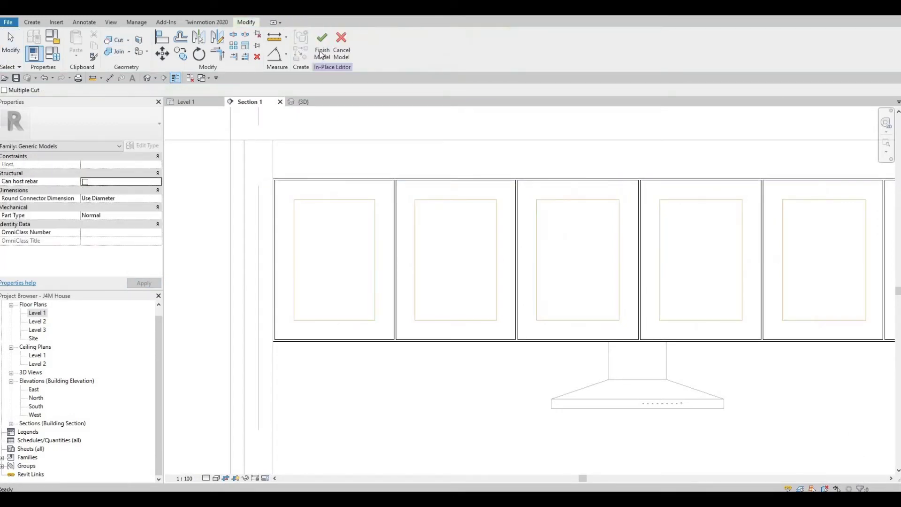
{"action": "left_click", "coordinate": [317, 201]}
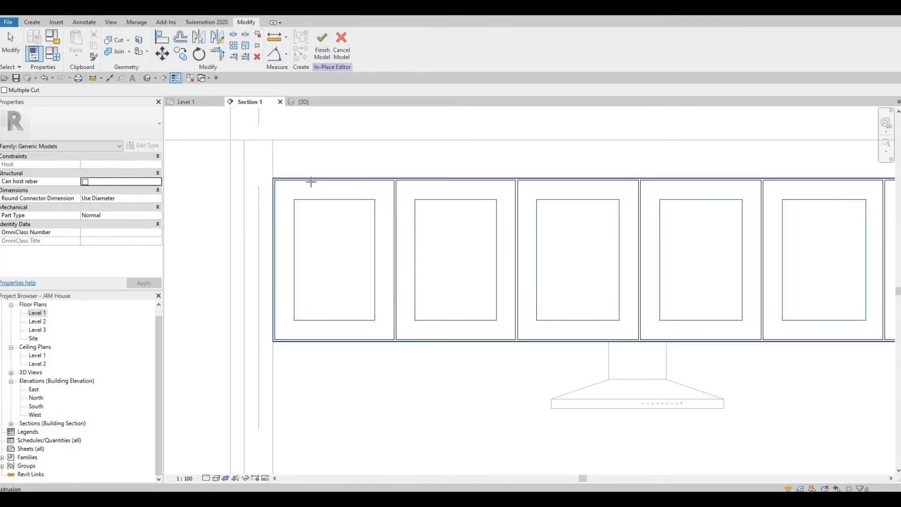
{"action": "left_click", "coordinate": [310, 183]}
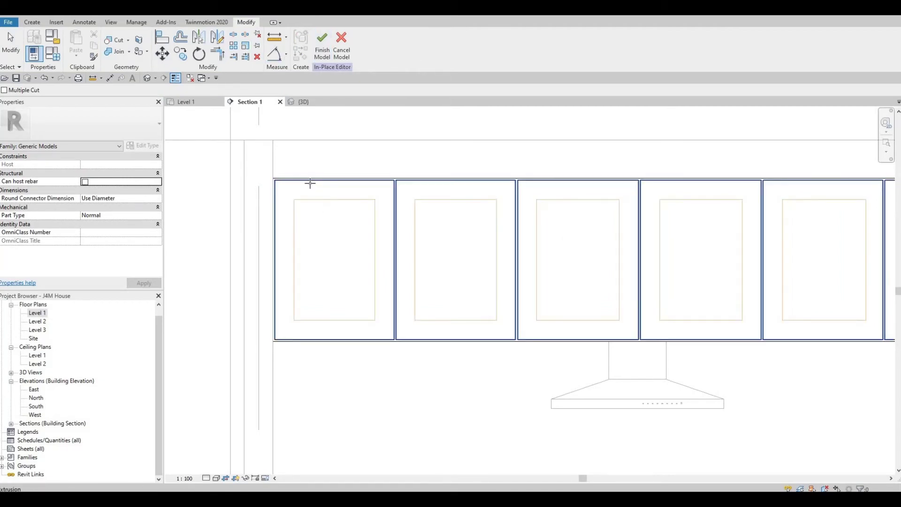
{"action": "left_click", "coordinate": [322, 47]}
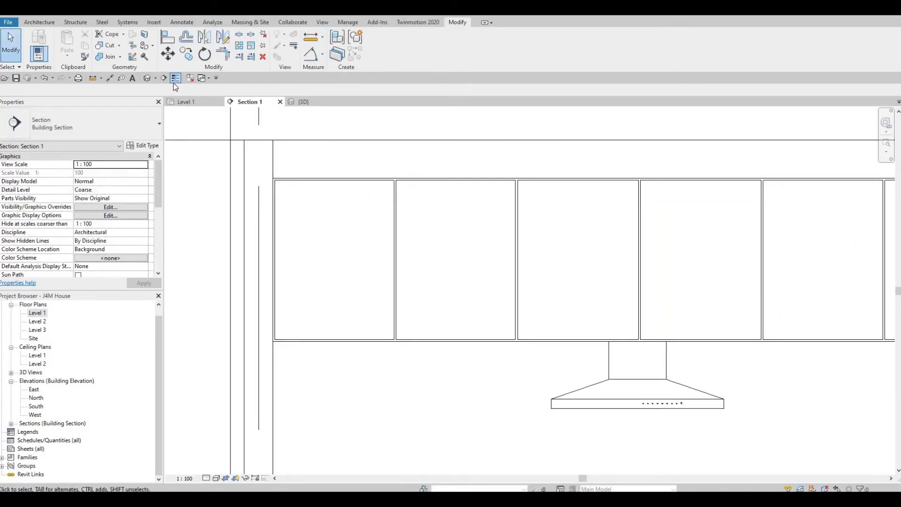
Step: Reopen the in-place cabinet model for editing and try again to cut the door panels with the void extrusion
{"action": "left_click", "coordinate": [365, 184]}
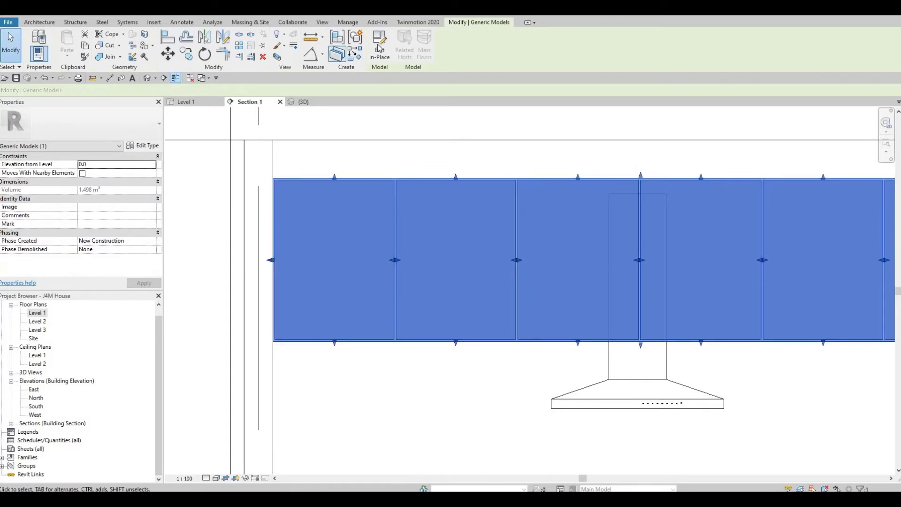
{"action": "double_click", "coordinate": [356, 197]}
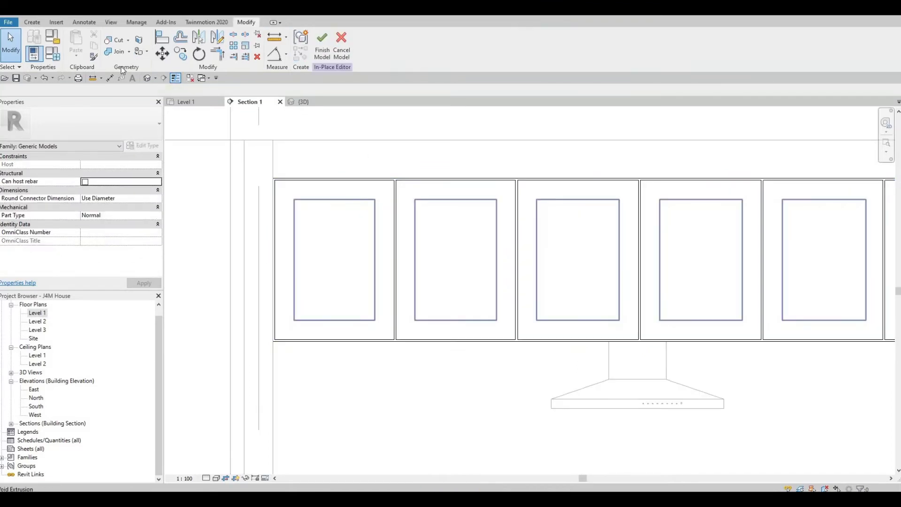
{"action": "left_click", "coordinate": [109, 40]}
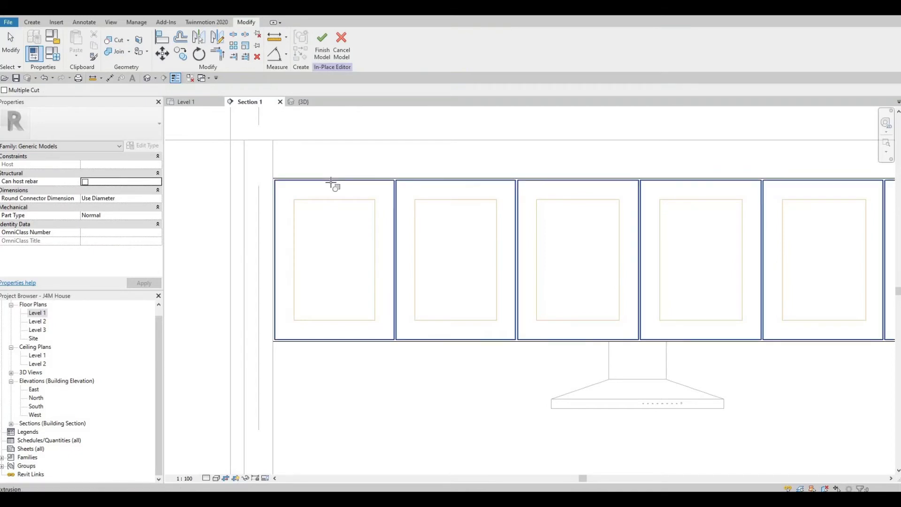
{"action": "left_click", "coordinate": [332, 188]}
{"action": "key", "text": "Escape"}
Step: Examine in 3D how the void extrusion sits against the faces of the door panels
{"action": "left_click", "coordinate": [313, 102]}
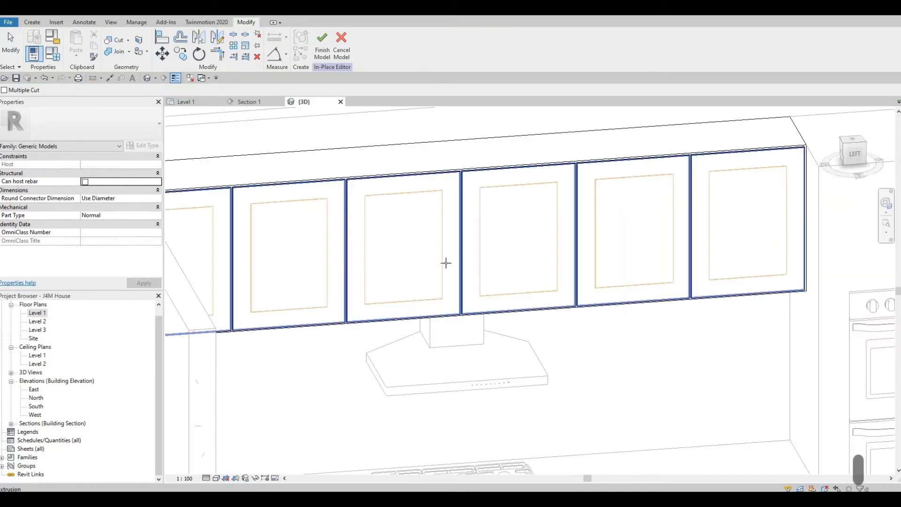
{"action": "middle_click_drag", "start_coordinate": [447, 263], "coordinate": [655, 277], "text": "shift"}
{"action": "middle_click_drag", "start_coordinate": [655, 277], "coordinate": [655, 164]}
{"action": "middle_click_drag", "start_coordinate": [516, 227], "coordinate": [424, 191]}
{"action": "scroll", "coordinate": [424, 191], "scroll_direction": "up", "scroll_amount": 5}
{"action": "key", "text": "Escape"}
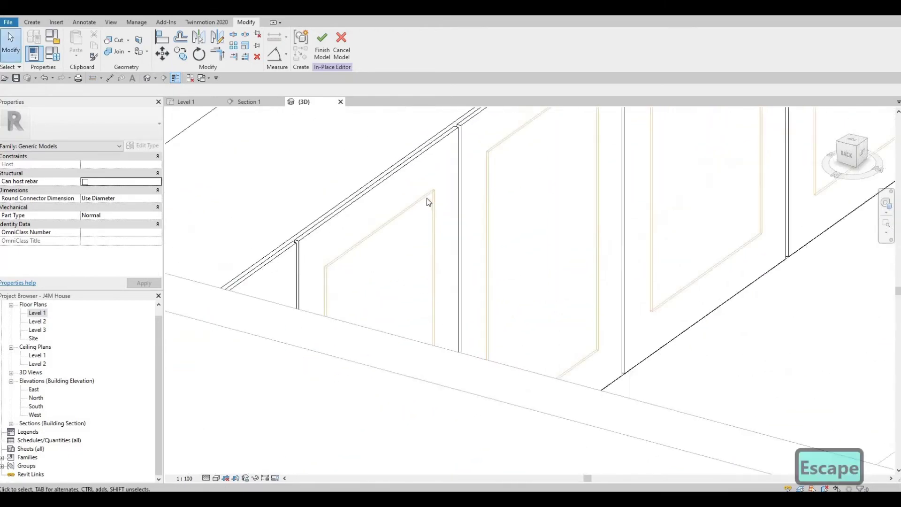
{"action": "scroll", "coordinate": [426, 193], "scroll_direction": "up", "scroll_amount": 3}
{"action": "key", "text": "Escape"}
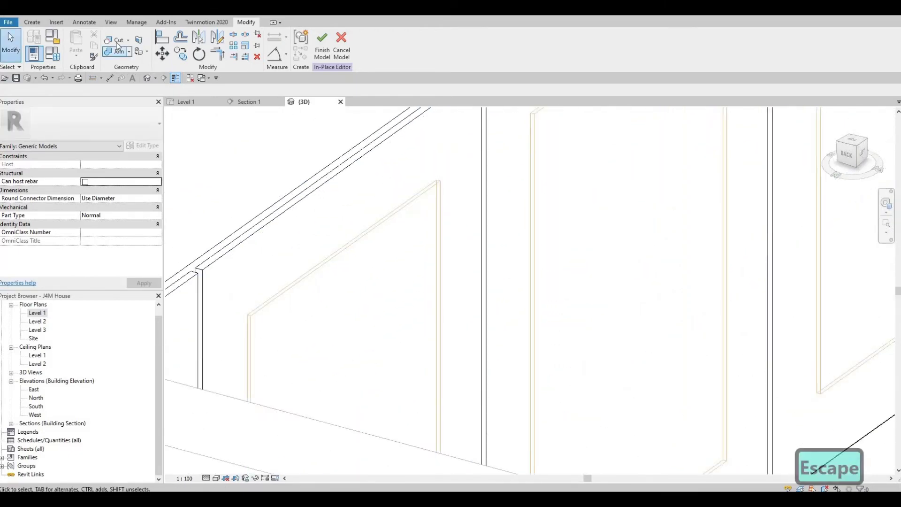
{"action": "left_click", "coordinate": [117, 42]}
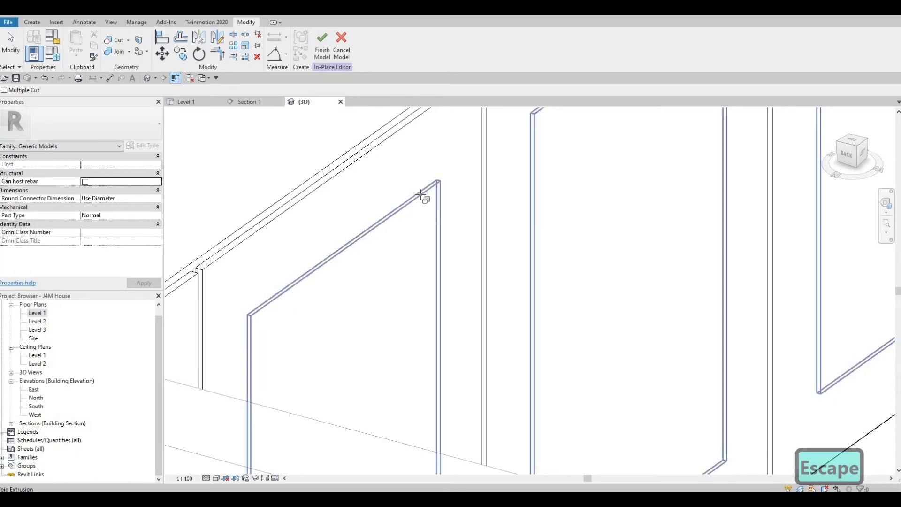
{"action": "left_click", "coordinate": [420, 195]}
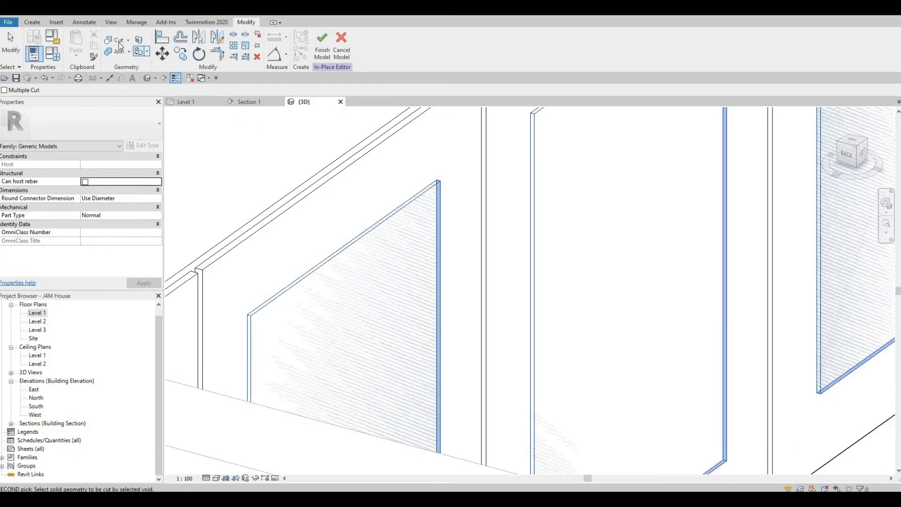
{"action": "scroll", "coordinate": [458, 186], "scroll_direction": "down", "scroll_amount": 3}
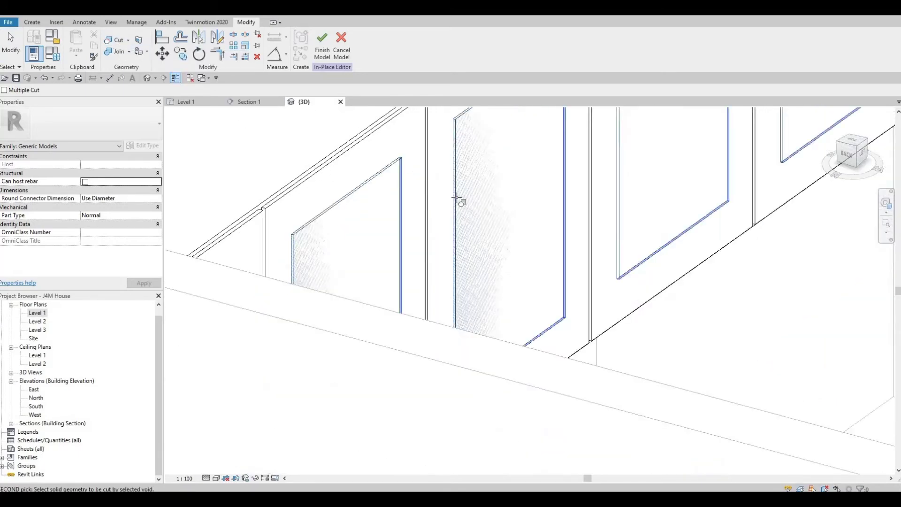
{"action": "middle_click_drag", "start_coordinate": [458, 199], "coordinate": [273, 118]}
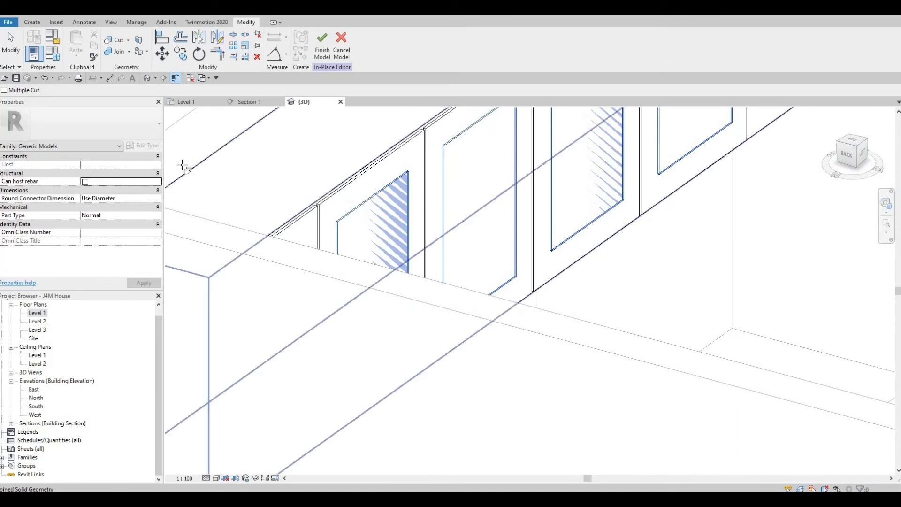
{"action": "key", "text": "Escape"}
Step: Set the void's extrusion start to 5 mm, finish the sketch and finish the in-place model
{"action": "left_click", "coordinate": [384, 196]}
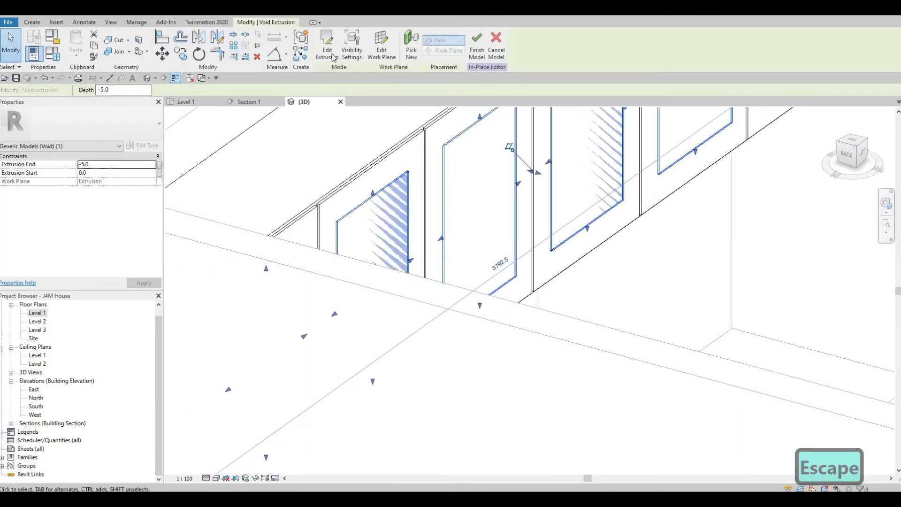
{"action": "left_click", "coordinate": [328, 51]}
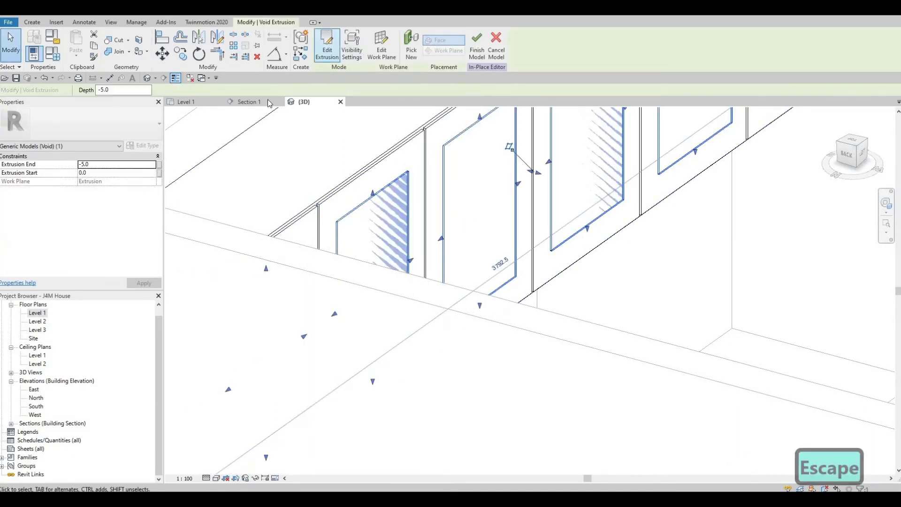
{"action": "left_click", "coordinate": [99, 164]}
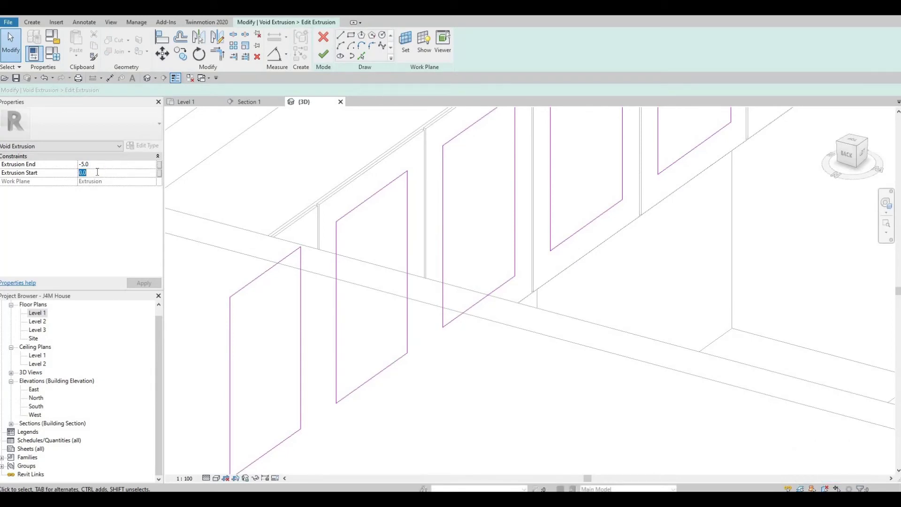
{"action": "type", "text": "5"}
{"action": "key", "text": "Return"}
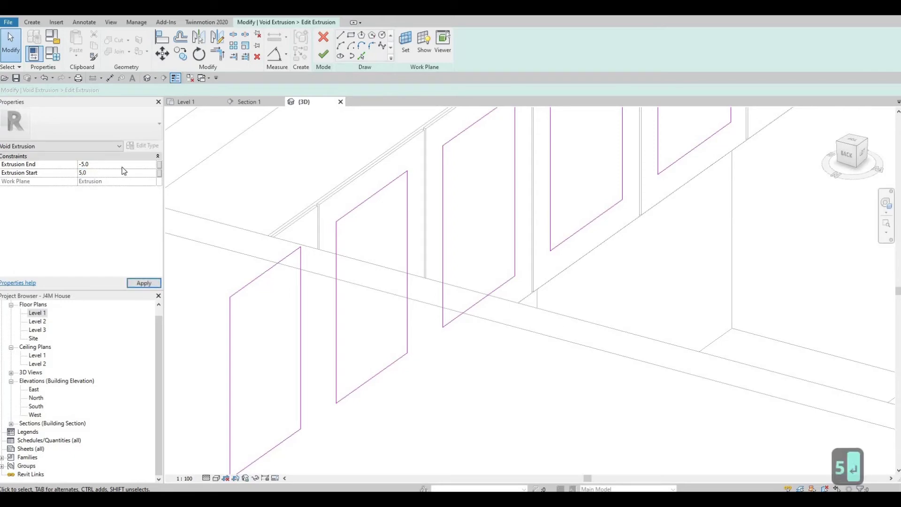
{"action": "left_click", "coordinate": [323, 55]}
{"action": "left_click", "coordinate": [477, 47]}
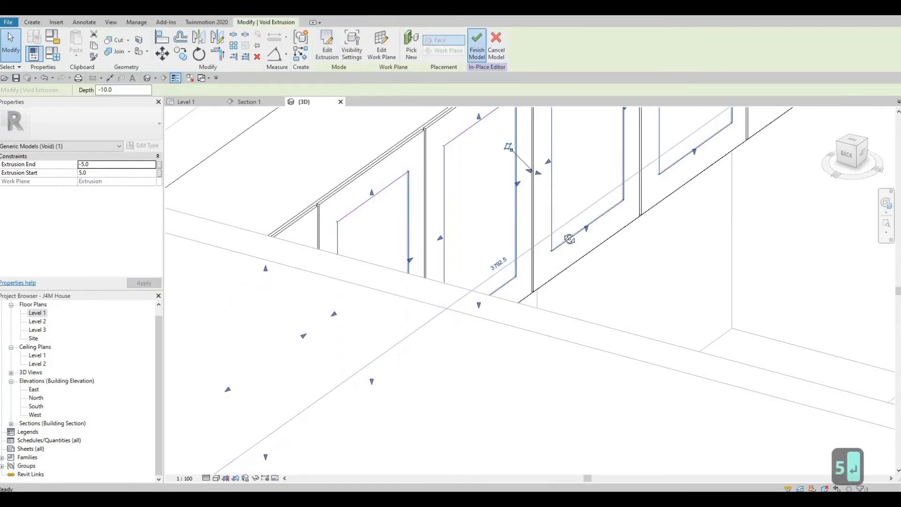
Step: Inspect the recessed upper cabinet doors and the rest of the kitchen wall in 3D
{"action": "middle_click_drag", "start_coordinate": [539, 258], "coordinate": [718, 296], "text": "shift"}
{"action": "key", "text": "Escape"}
{"action": "key", "text": "Escape"}
{"action": "scroll", "coordinate": [670, 247], "scroll_direction": "down", "scroll_amount": 2}
{"action": "scroll", "coordinate": [640, 289], "scroll_direction": "down", "scroll_amount": 2}
{"action": "middle_click_drag", "start_coordinate": [639, 290], "coordinate": [703, 176], "text": "shift"}
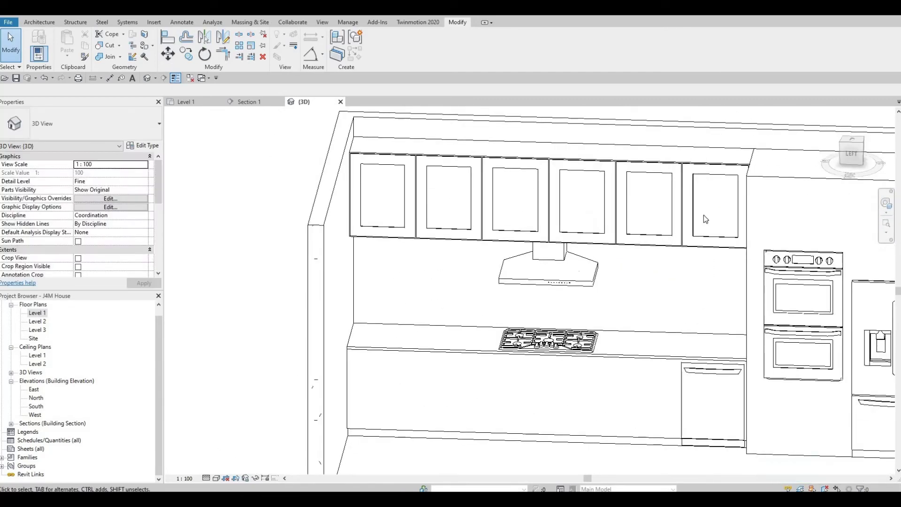
{"action": "scroll", "coordinate": [685, 252], "scroll_direction": "down", "scroll_amount": 1}
{"action": "middle_click_drag", "start_coordinate": [685, 252], "coordinate": [665, 252], "text": "shift"}
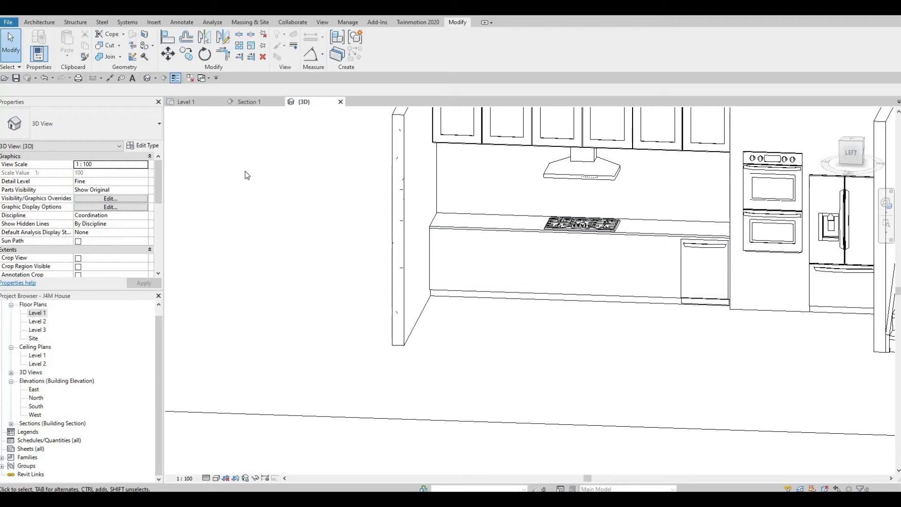
Step: Switch to the Section 1 view and open the base cabinet for in-place editing
{"action": "left_click", "coordinate": [176, 79]}
{"action": "left_click", "coordinate": [246, 102]}
{"action": "scroll", "coordinate": [521, 335], "scroll_direction": "down", "scroll_amount": 2}
{"action": "key", "text": "Escape"}
{"action": "scroll", "coordinate": [513, 286], "scroll_direction": "up", "scroll_amount": 4}
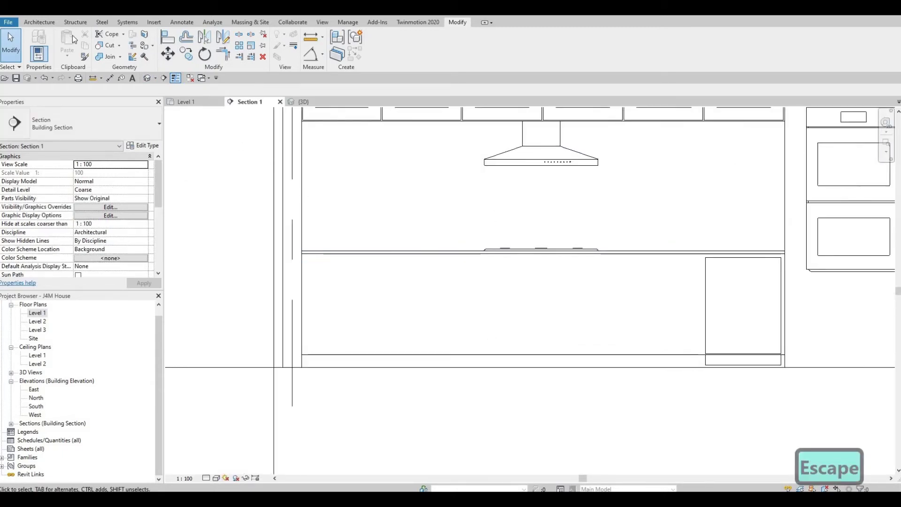
{"action": "left_click", "coordinate": [47, 23]}
{"action": "key", "text": "Escape"}
{"action": "key", "text": "Escape"}
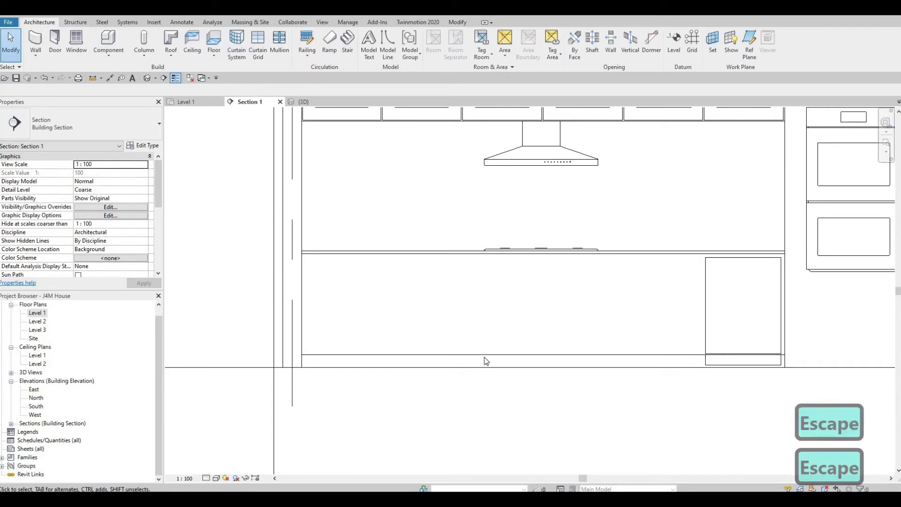
{"action": "left_click", "coordinate": [447, 253]}
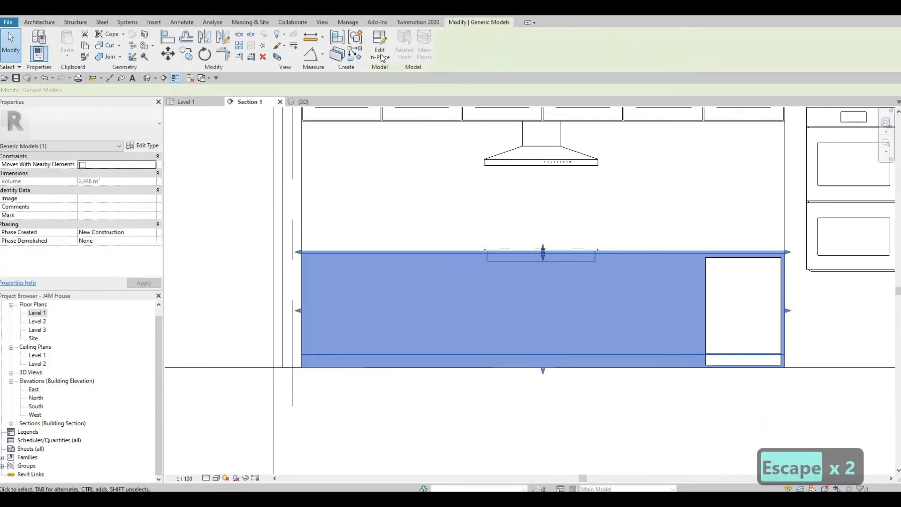
{"action": "left_click", "coordinate": [380, 53]}
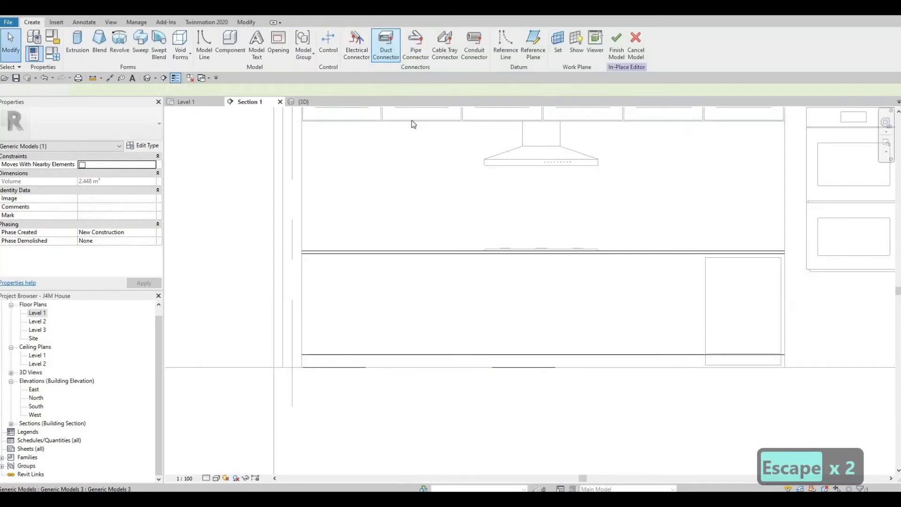
{"action": "left_click", "coordinate": [185, 62]}
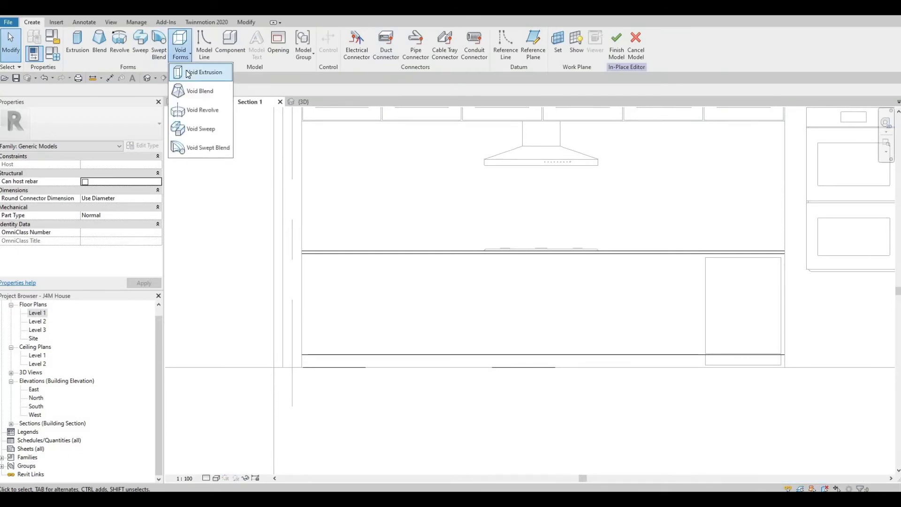
{"action": "left_click", "coordinate": [202, 72]}
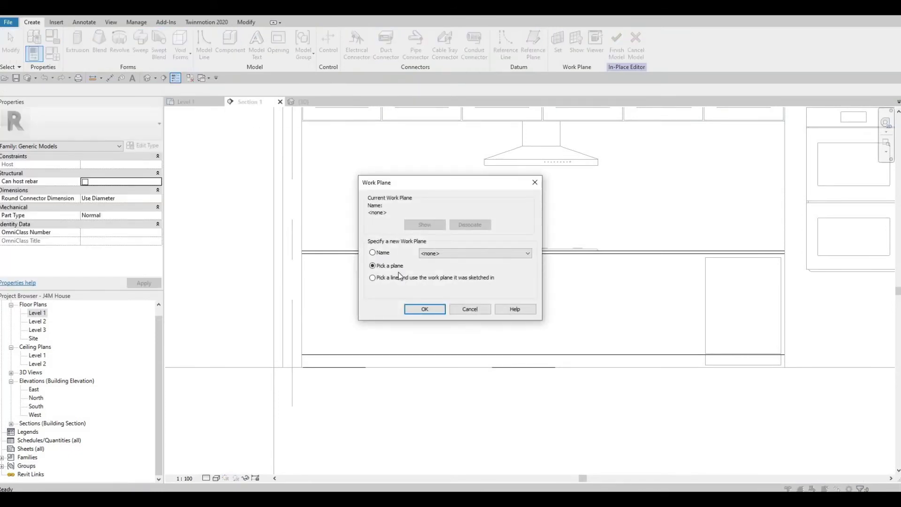
{"action": "left_click", "coordinate": [425, 310]}
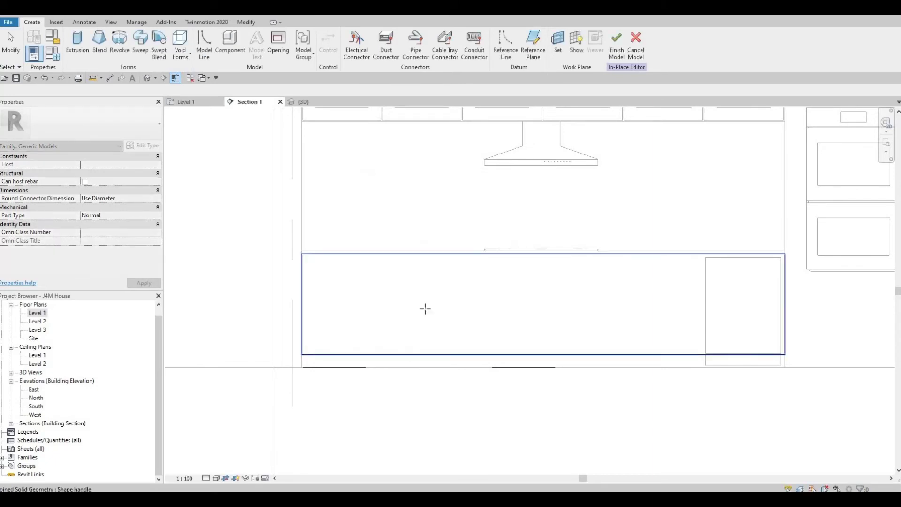
{"action": "left_click", "coordinate": [426, 309]}
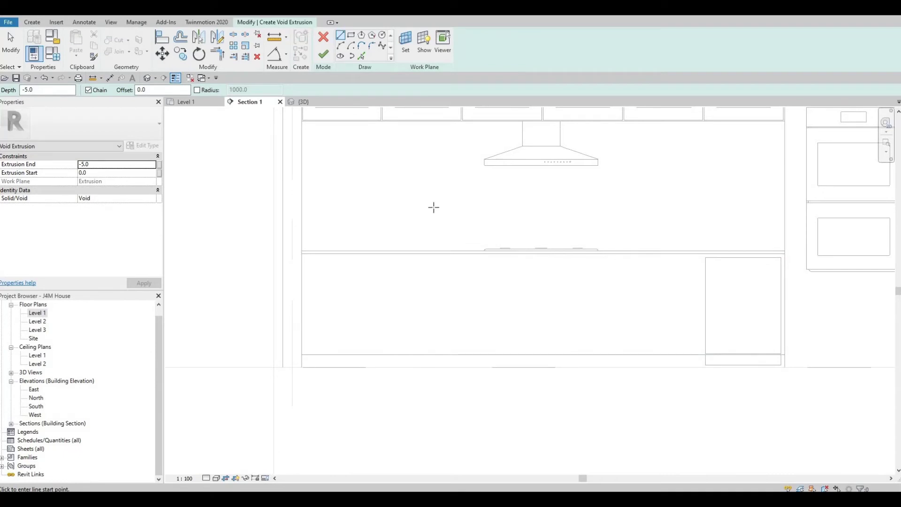
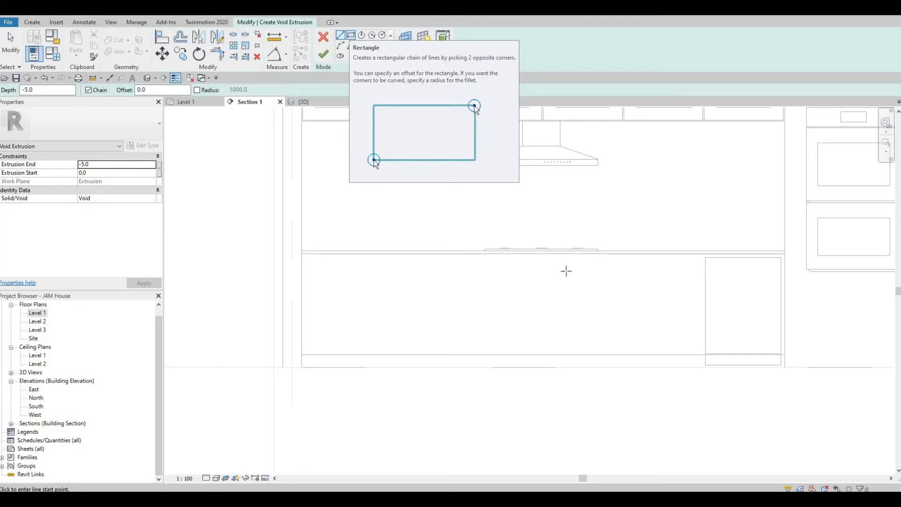
{"action": "scroll", "coordinate": [610, 325], "scroll_direction": "down", "scroll_amount": 5}
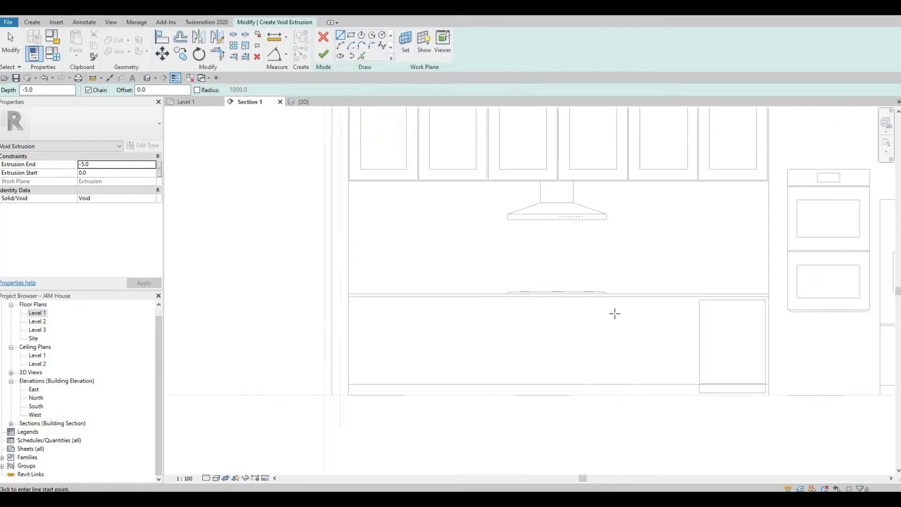
{"action": "left_click", "coordinate": [324, 39]}
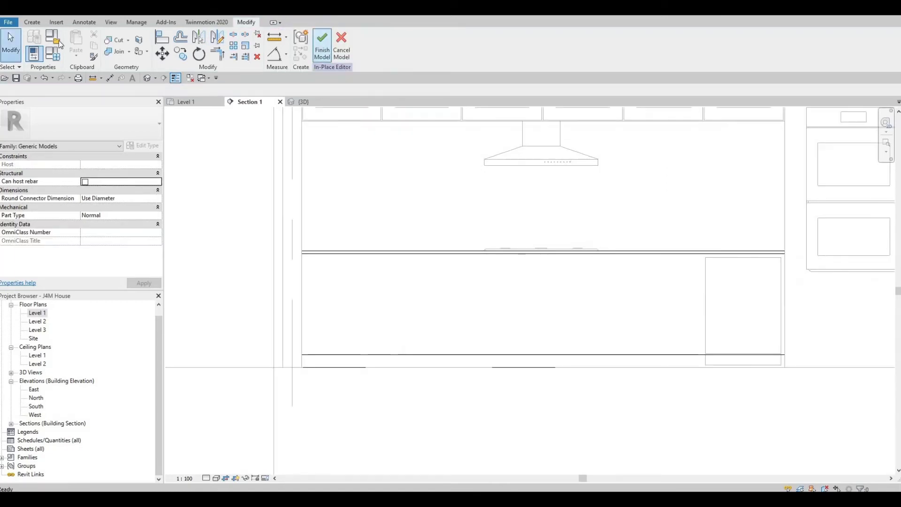
Step: Start a solid extrusion on the base cabinet's front face and set its extrusion end to 10 mm
{"action": "left_click", "coordinate": [33, 22]}
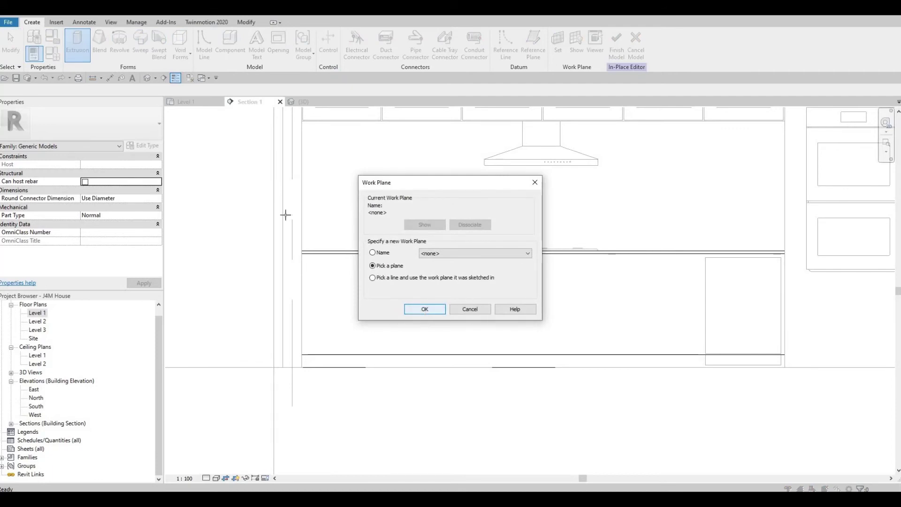
{"action": "left_click", "coordinate": [425, 309]}
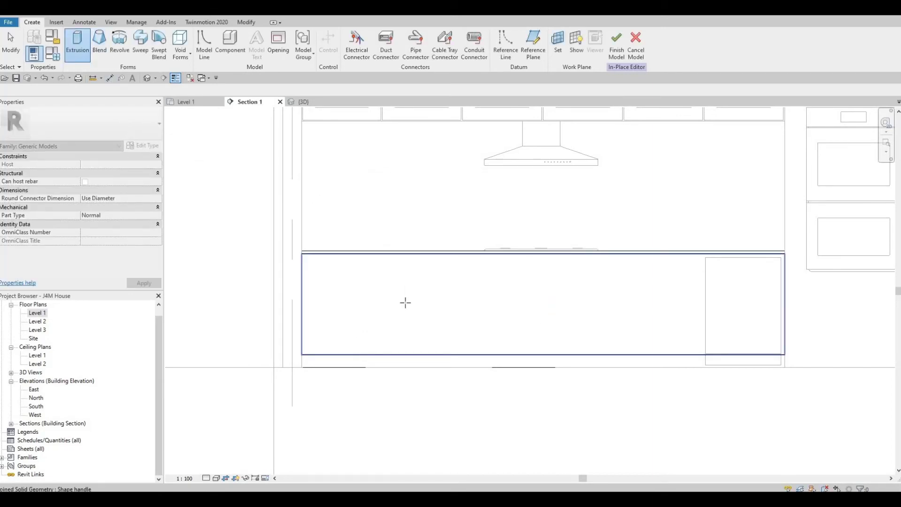
{"action": "left_click", "coordinate": [363, 275]}
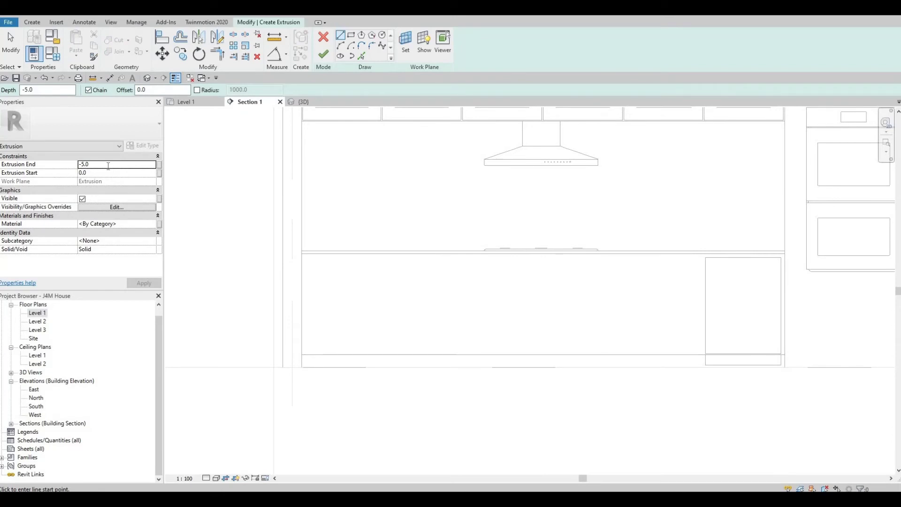
{"action": "left_click", "coordinate": [108, 166]}
{"action": "type", "text": "10"}
{"action": "key", "text": "Return"}
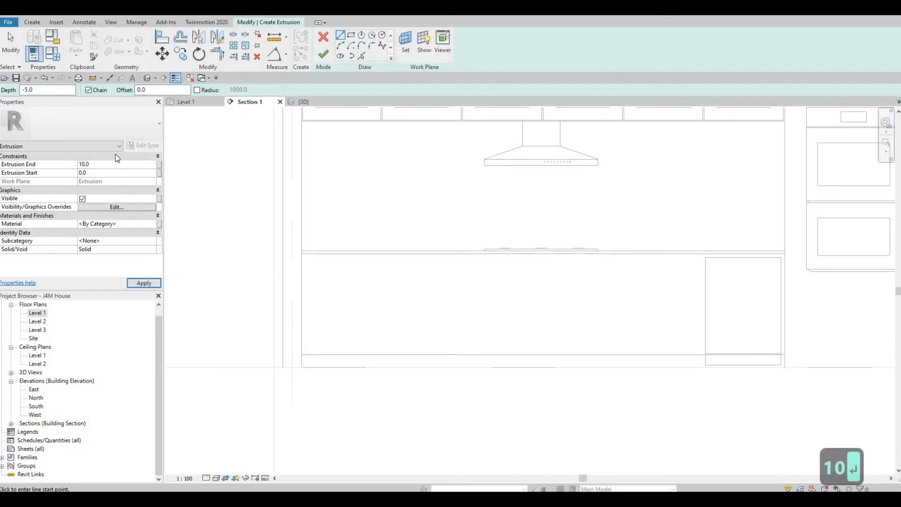
Step: Sketch a rectangle offset 10 mm inward on the base cabinet front, from its upper-left corner to the dishwasher's lower-left edge
{"action": "left_click", "coordinate": [351, 36]}
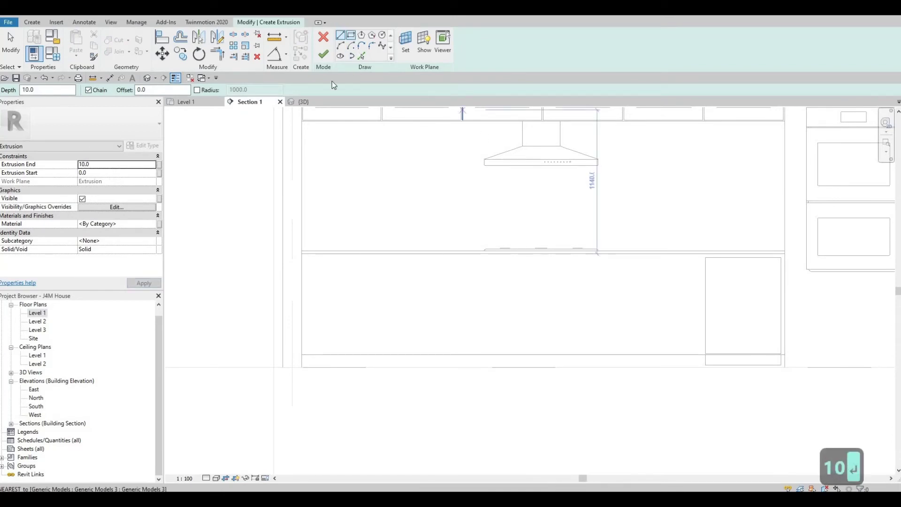
{"action": "left_click", "coordinate": [181, 91]}
{"action": "type", "text": "10"}
{"action": "key", "text": "Return"}
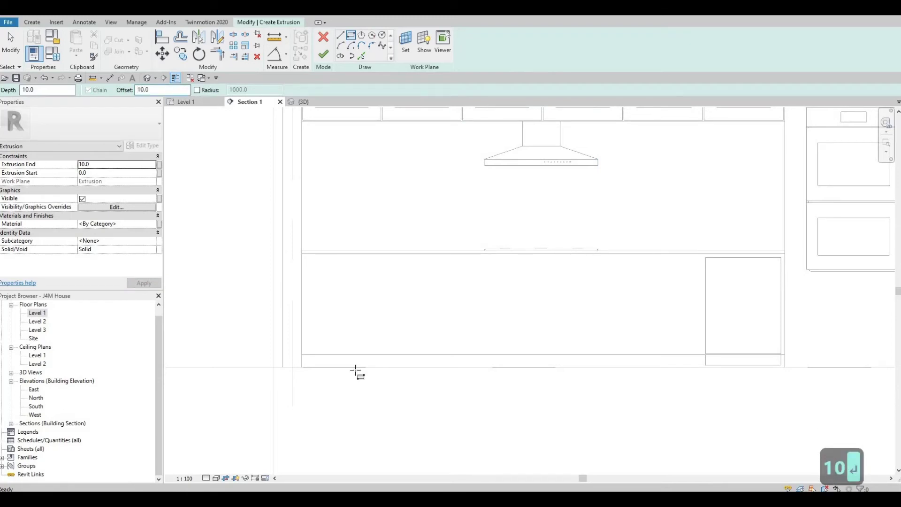
{"action": "scroll", "coordinate": [302, 238], "scroll_direction": "up", "scroll_amount": 3}
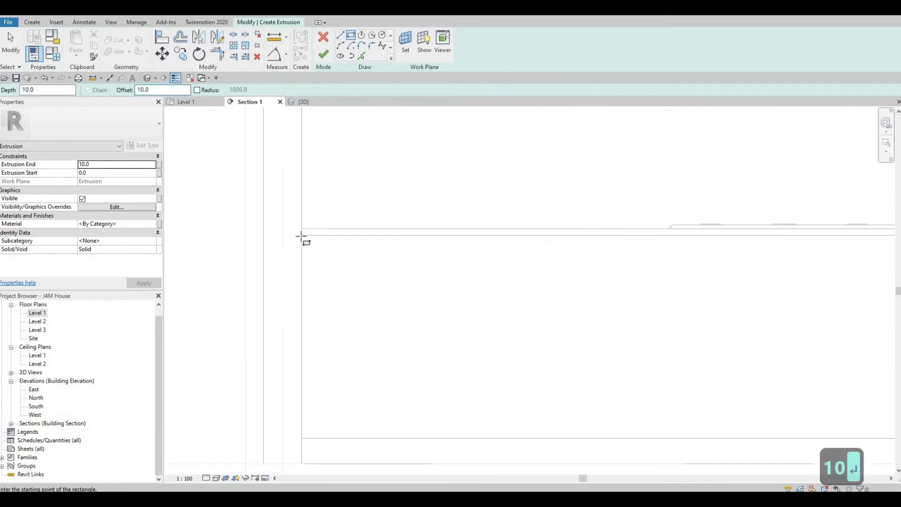
{"action": "left_click", "coordinate": [302, 237]}
{"action": "scroll", "coordinate": [547, 324], "scroll_direction": "down", "scroll_amount": 2}
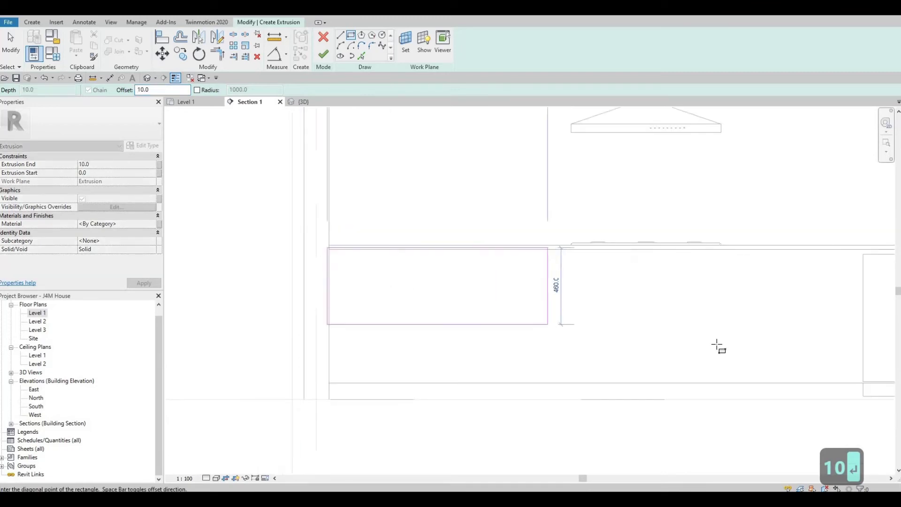
{"action": "scroll", "coordinate": [653, 308], "scroll_direction": "up", "scroll_amount": 4}
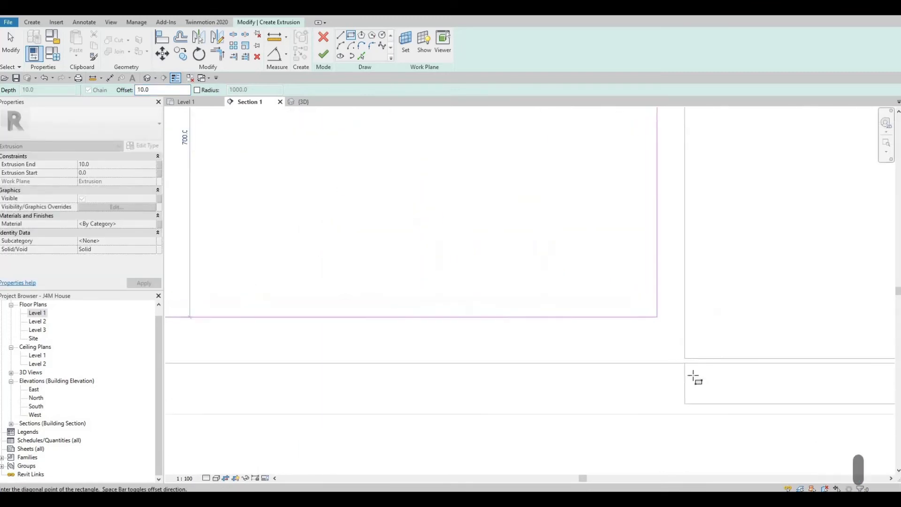
{"action": "scroll", "coordinate": [690, 371], "scroll_direction": "up", "scroll_amount": 2}
{"action": "left_click", "coordinate": [680, 351]}
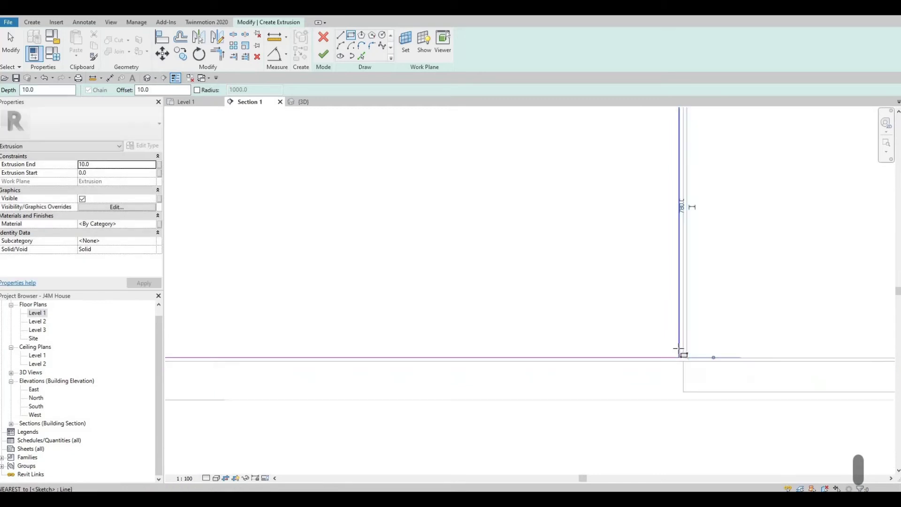
{"action": "scroll", "coordinate": [515, 293], "scroll_direction": "down", "scroll_amount": 3}
{"action": "key", "text": "Escape"}
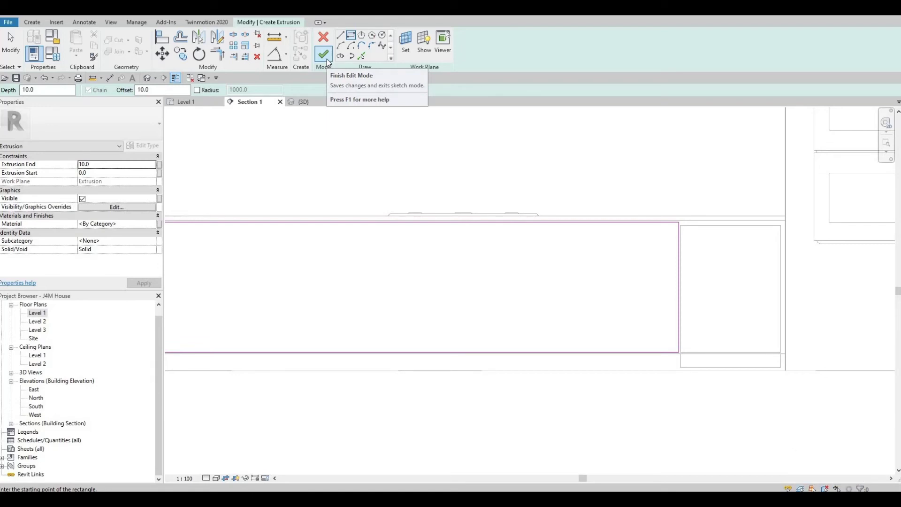
Step: Assign the Ash material to the base cabinet's front panel extrusion and finish its sketch
{"action": "left_click", "coordinate": [154, 224]}
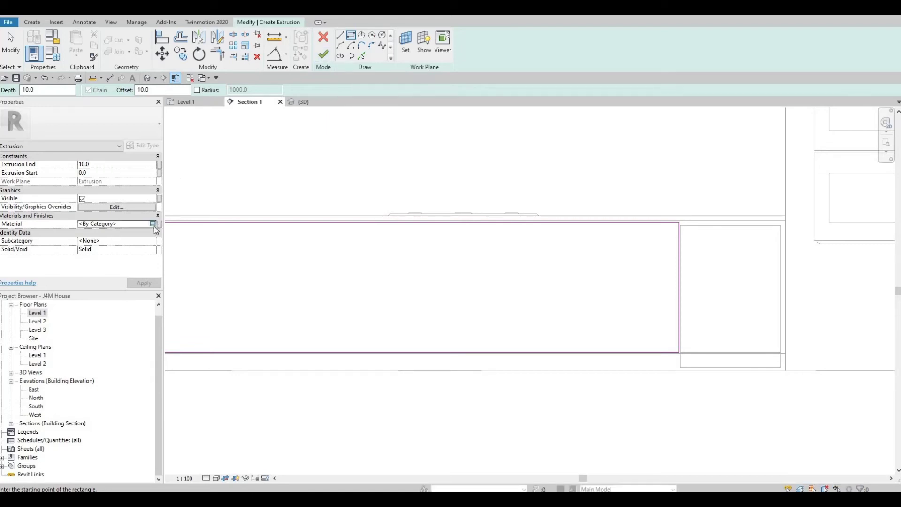
{"action": "left_click", "coordinate": [154, 224]}
{"action": "scroll", "coordinate": [242, 202], "scroll_direction": "down", "scroll_amount": 15}
{"action": "scroll", "coordinate": [201, 248], "scroll_direction": "up", "scroll_amount": 10}
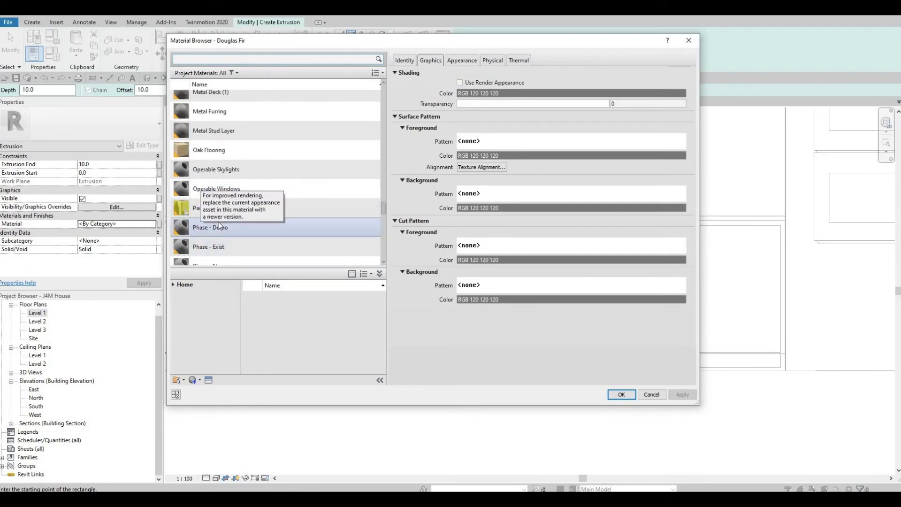
{"action": "scroll", "coordinate": [218, 230], "scroll_direction": "down", "scroll_amount": 2}
{"action": "scroll", "coordinate": [221, 230], "scroll_direction": "down", "scroll_amount": 4}
{"action": "scroll", "coordinate": [221, 234], "scroll_direction": "down", "scroll_amount": 3}
{"action": "scroll", "coordinate": [221, 232], "scroll_direction": "up", "scroll_amount": 12}
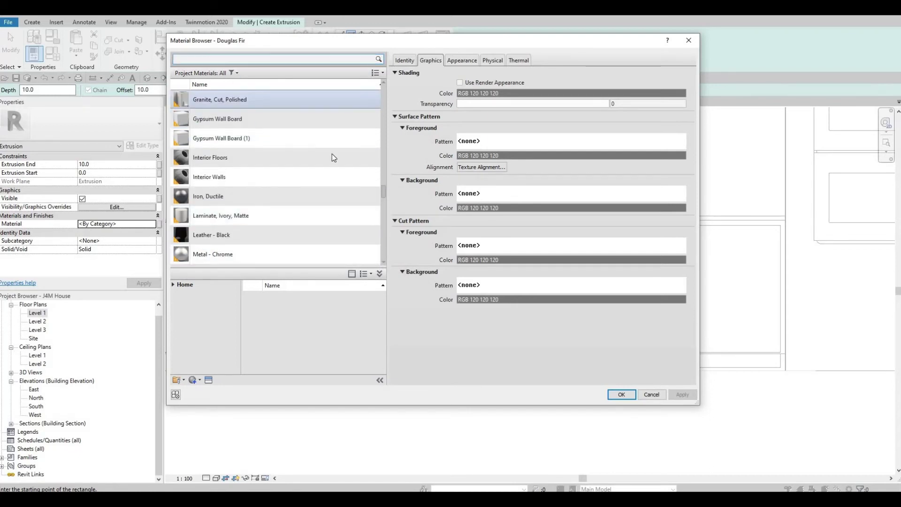
{"action": "scroll", "coordinate": [225, 140], "scroll_direction": "up", "scroll_amount": 5}
{"action": "scroll", "coordinate": [250, 111], "scroll_direction": "up", "scroll_amount": 10}
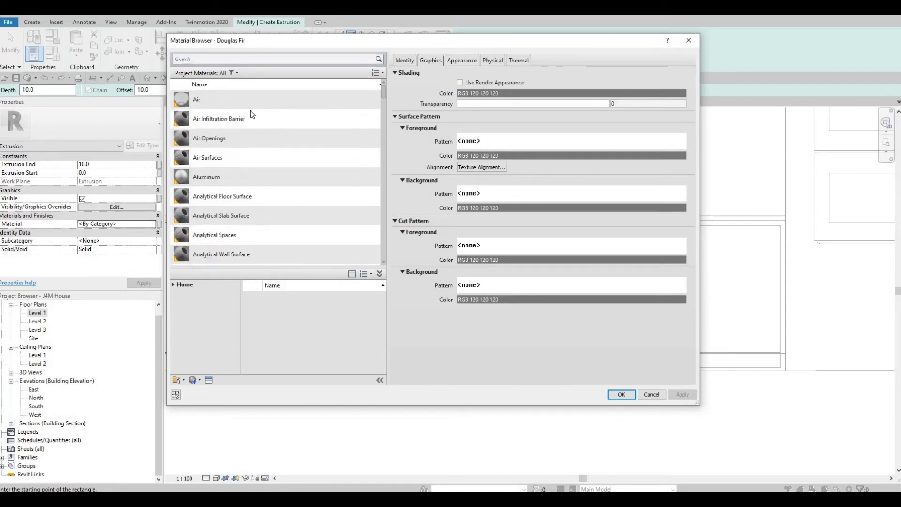
{"action": "scroll", "coordinate": [252, 154], "scroll_direction": "down", "scroll_amount": 3}
{"action": "scroll", "coordinate": [252, 181], "scroll_direction": "down", "scroll_amount": 3}
{"action": "scroll", "coordinate": [249, 188], "scroll_direction": "down", "scroll_amount": 3}
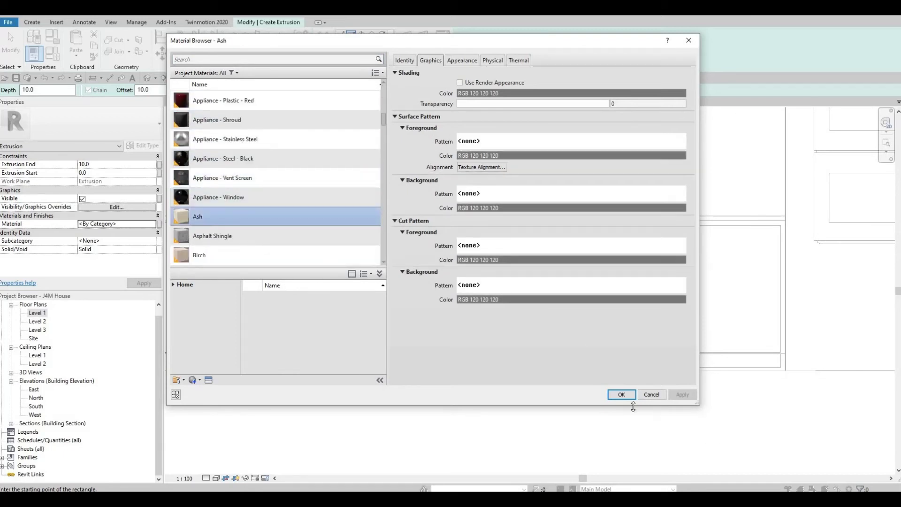
{"action": "left_click", "coordinate": [621, 395]}
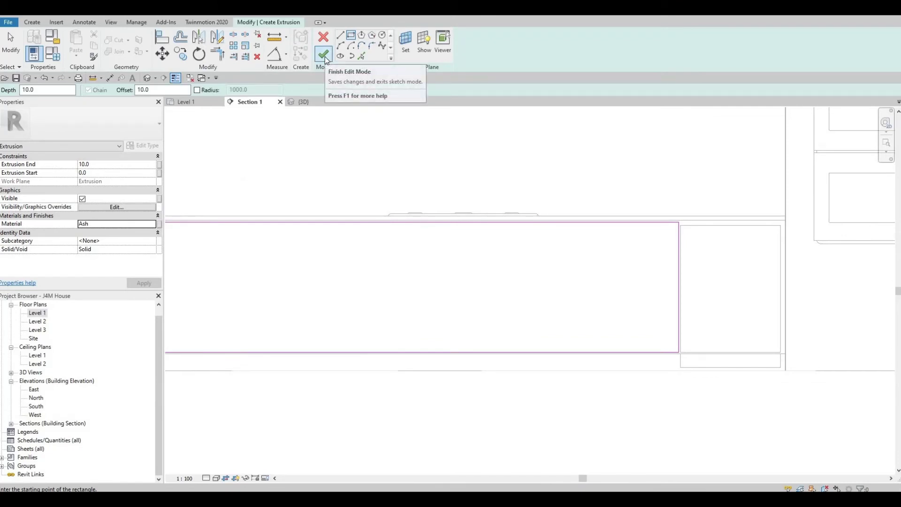
{"action": "left_click", "coordinate": [324, 54]}
{"action": "scroll", "coordinate": [359, 188], "scroll_direction": "down", "scroll_amount": 1}
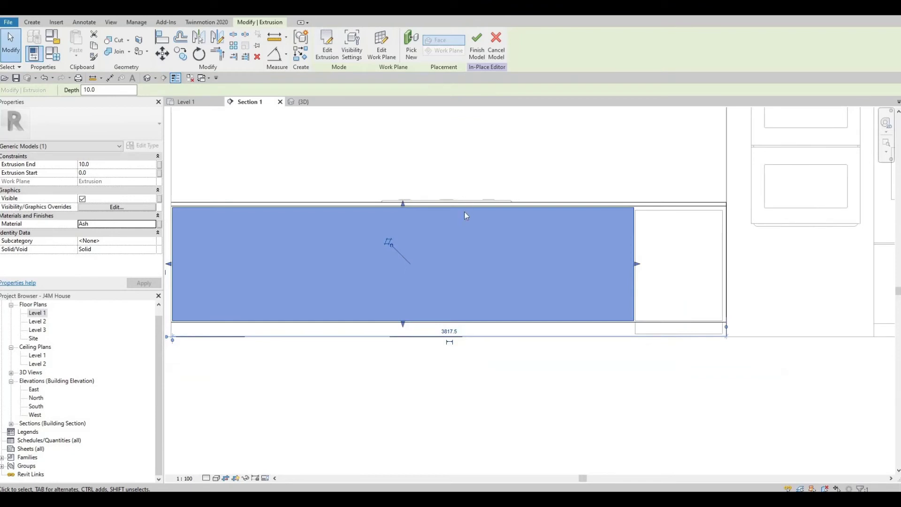
{"action": "scroll", "coordinate": [462, 214], "scroll_direction": "down", "scroll_amount": 1}
{"action": "key", "text": "Escape"}
{"action": "key", "text": "Escape"}
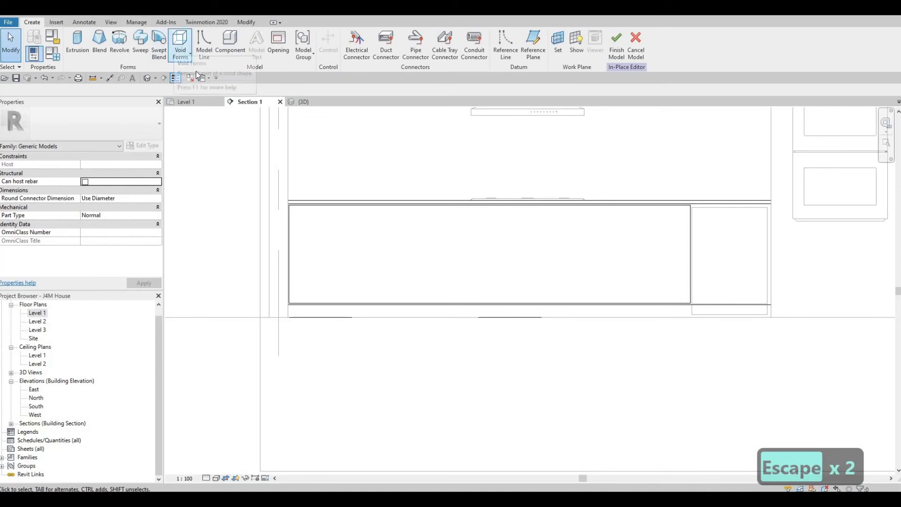
{"action": "left_click", "coordinate": [181, 47]}
{"action": "left_click", "coordinate": [199, 74]}
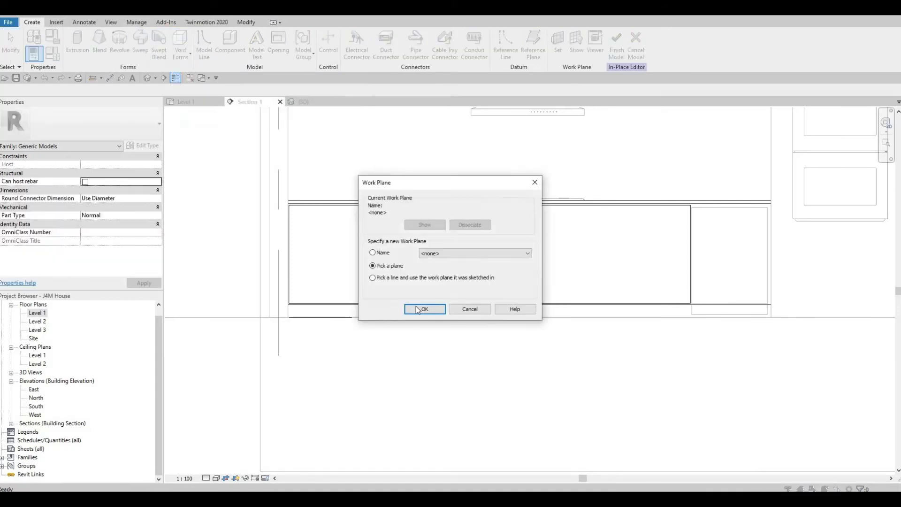
{"action": "left_click", "coordinate": [415, 309]}
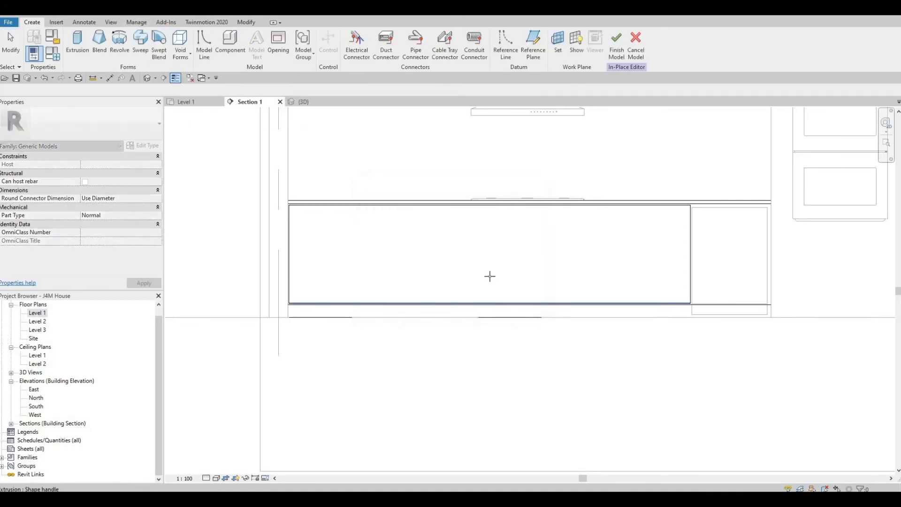
{"action": "middle_click_drag", "start_coordinate": [632, 206], "coordinate": [783, 158]}
{"action": "scroll", "coordinate": [783, 157], "scroll_direction": "up", "scroll_amount": 2}
{"action": "left_click", "coordinate": [783, 156]}
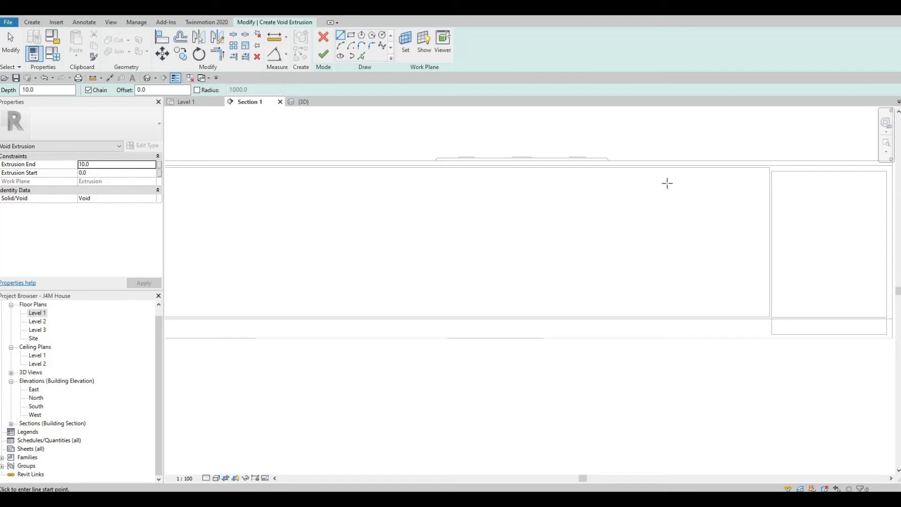
{"action": "scroll", "coordinate": [610, 192], "scroll_direction": "down", "scroll_amount": 2}
{"action": "scroll", "coordinate": [618, 173], "scroll_direction": "up", "scroll_amount": 1}
{"action": "key", "text": "Escape"}
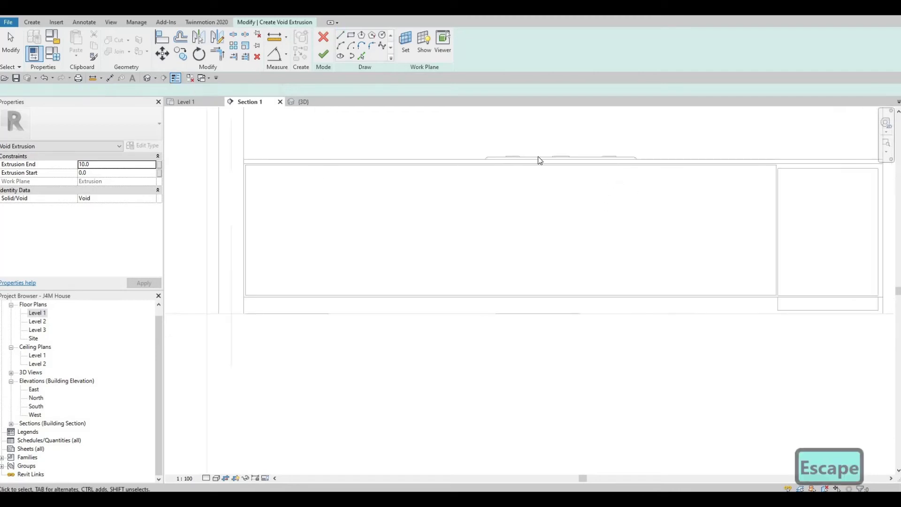
{"action": "left_click", "coordinate": [323, 53]}
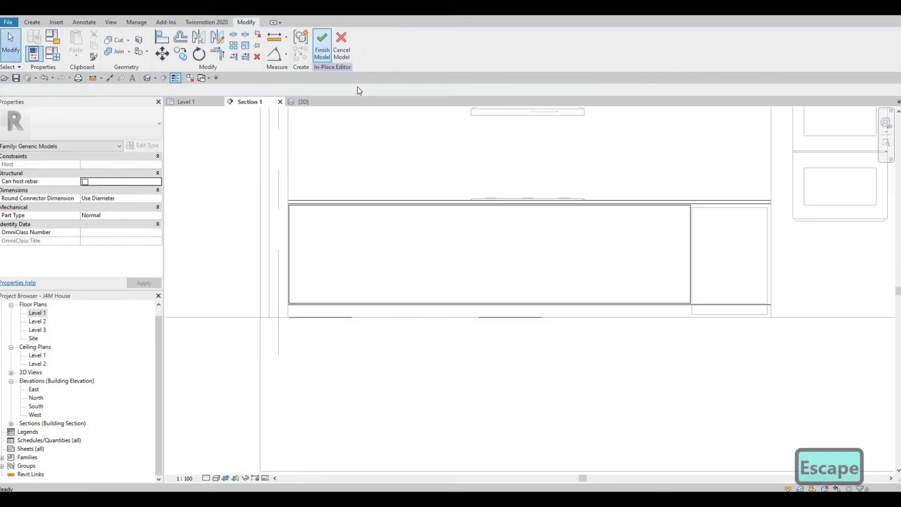
{"action": "left_click", "coordinate": [446, 206]}
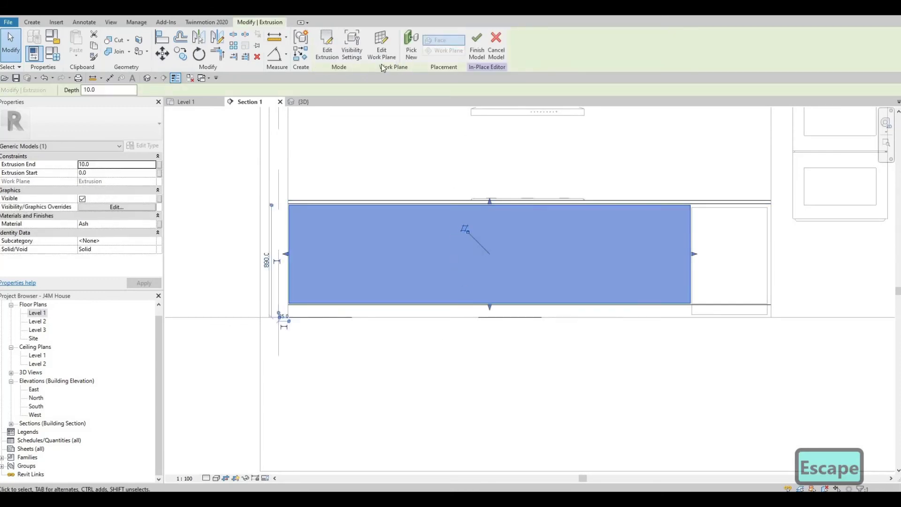
{"action": "left_click", "coordinate": [382, 45]}
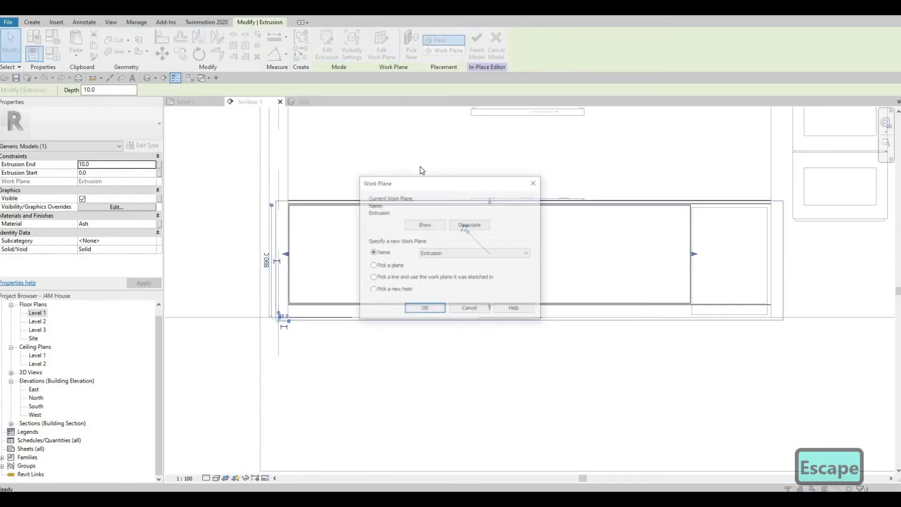
{"action": "key", "text": "Escape"}
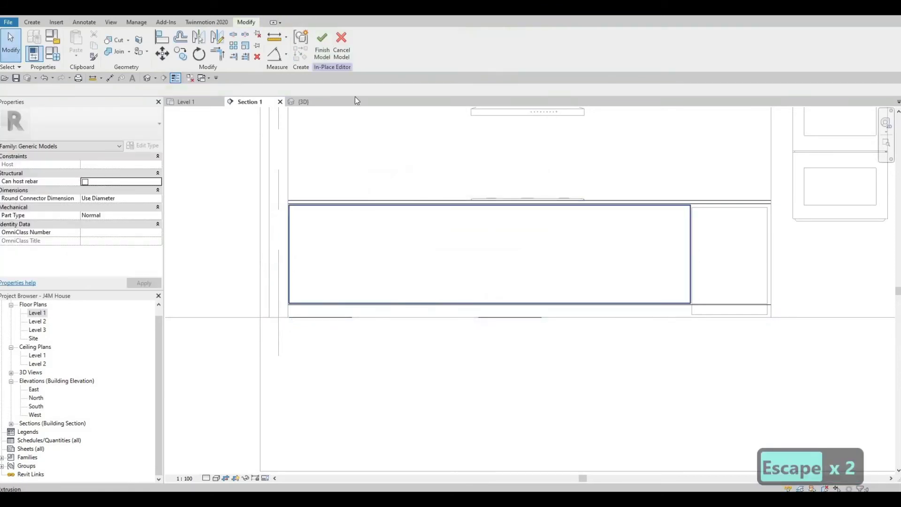
Step: Edit the sketch of the base cabinet's Ash front extrusion and draw a full-height vertical divider below the cooktop's centre
{"action": "double_click", "coordinate": [469, 206]}
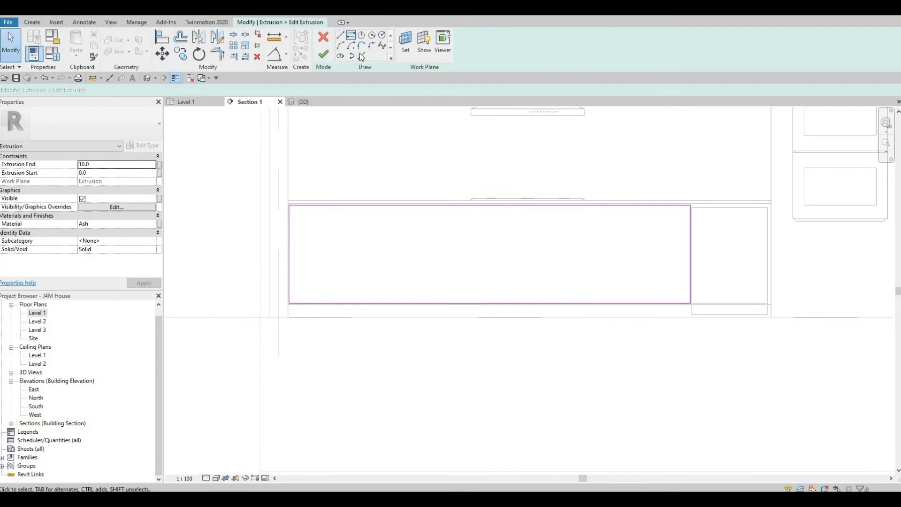
{"action": "left_click", "coordinate": [340, 35]}
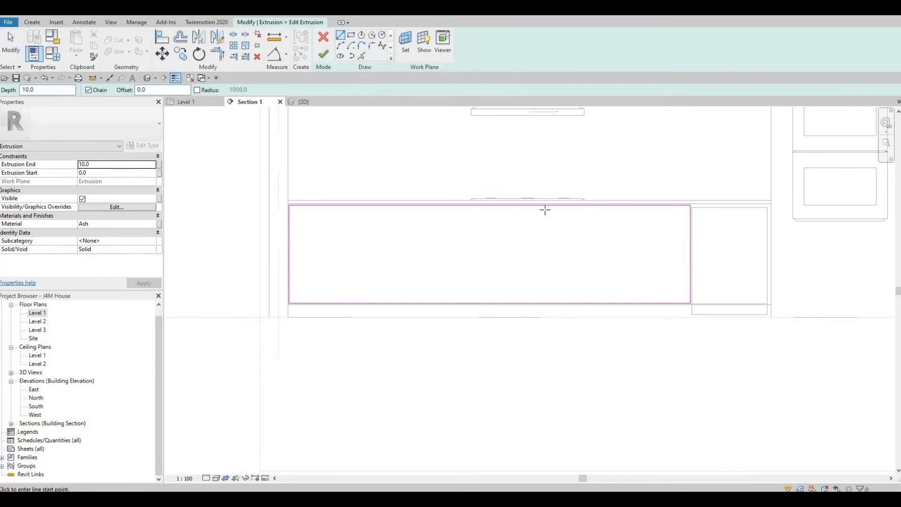
{"action": "scroll", "coordinate": [531, 201], "scroll_direction": "up", "scroll_amount": 2}
{"action": "left_click", "coordinate": [530, 201]}
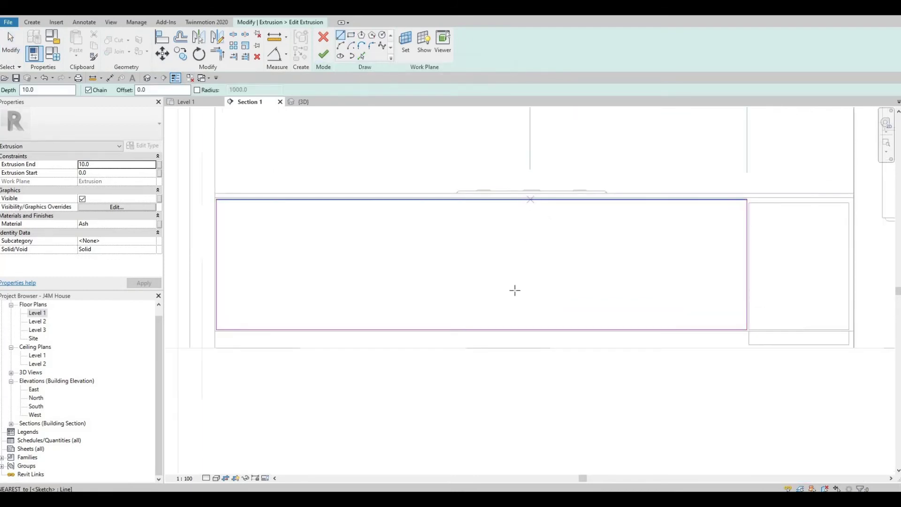
{"action": "left_click", "coordinate": [531, 330]}
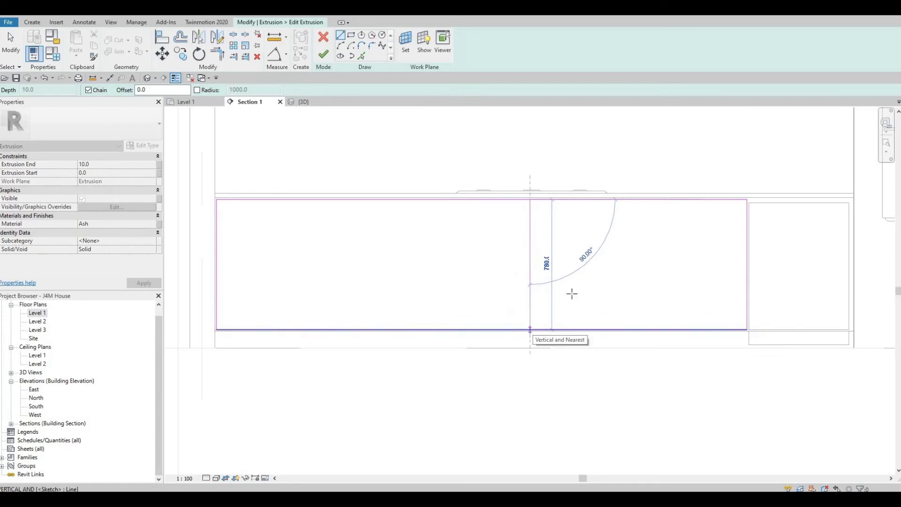
{"action": "key", "text": "Escape"}
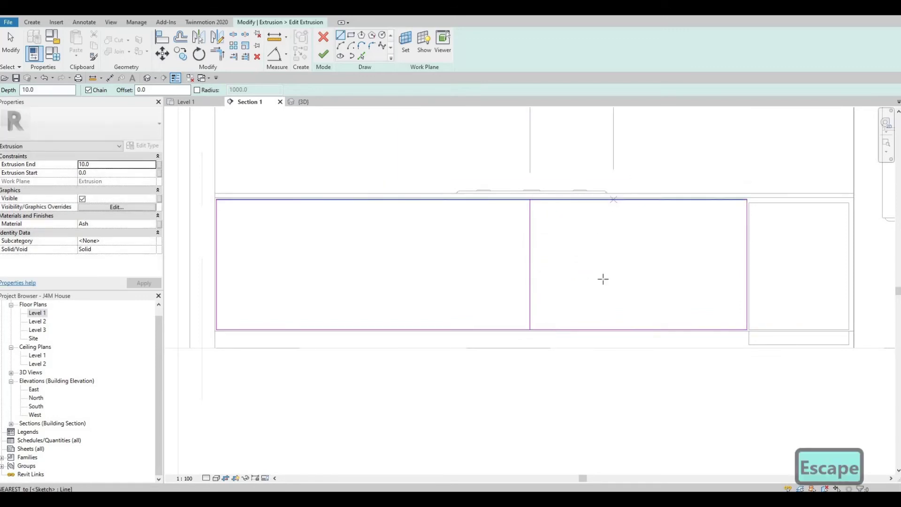
Step: Draw a second full-height vertical divider about 500 mm to the right of the divider below the cooktop
{"action": "left_click", "coordinate": [613, 200]}
{"action": "left_click", "coordinate": [614, 330]}
{"action": "key", "text": "Escape"}
{"action": "key", "text": "Escape"}
{"action": "key", "text": "Escape"}
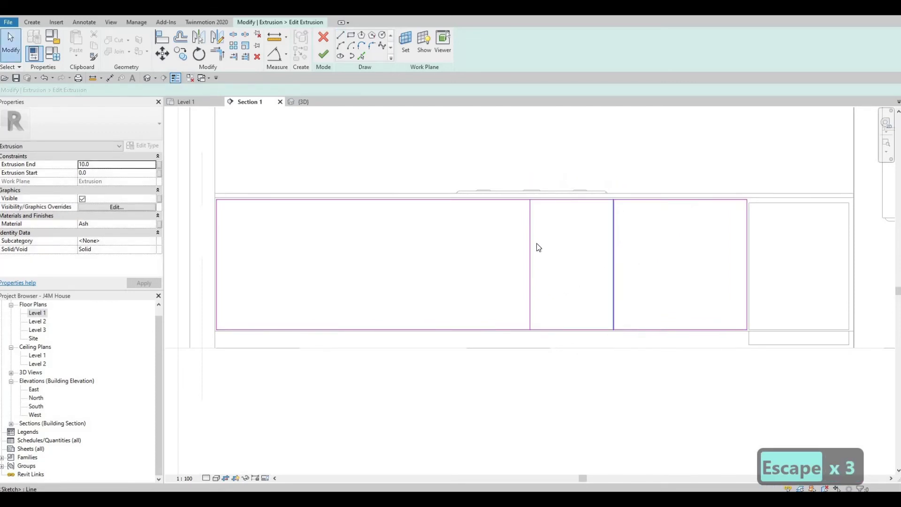
Step: Mirror the newest divider about the divider below the cooktop's centre
{"action": "left_click", "coordinate": [614, 249]}
{"action": "left_click", "coordinate": [222, 39]}
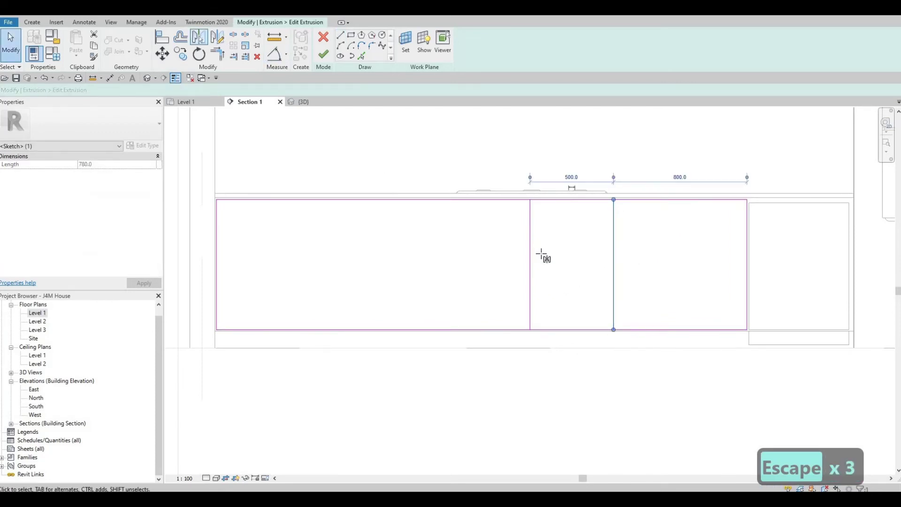
{"action": "left_click", "coordinate": [532, 230]}
{"action": "left_click", "coordinate": [528, 267]}
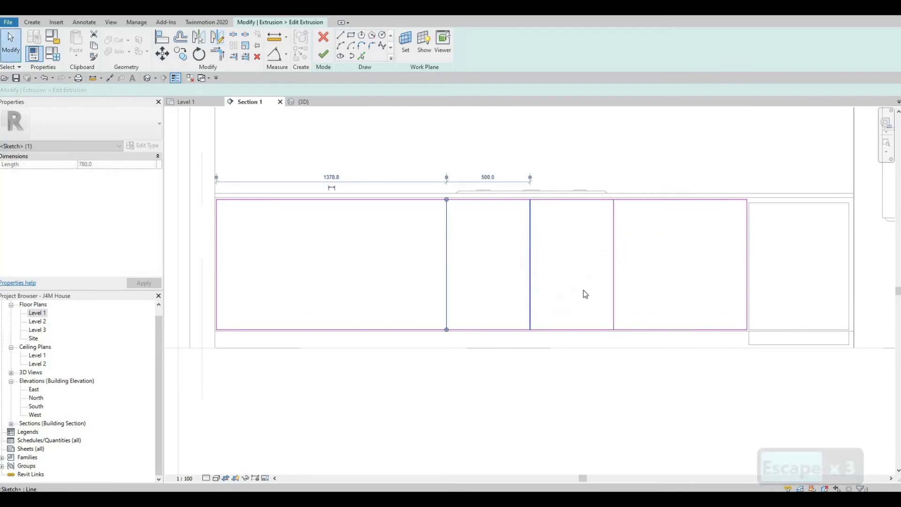
{"action": "key", "text": "Escape"}
{"action": "key", "text": "Escape"}
Step: Draw another full-height vertical divider between the rightmost divider and the front panel's right edge
{"action": "middle_click_drag", "start_coordinate": [622, 242], "coordinate": [593, 221]}
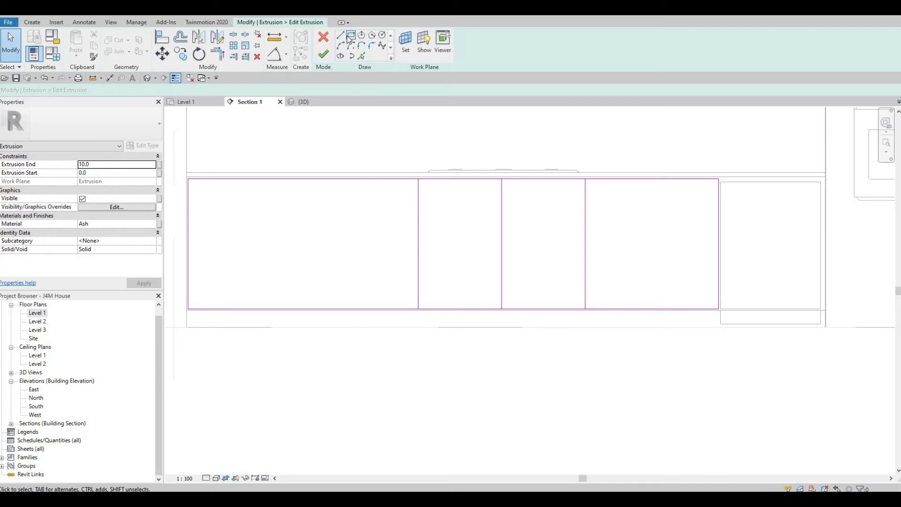
{"action": "key", "text": "l"}
{"action": "key", "text": "i"}
{"action": "key", "text": "l"}
{"action": "key", "text": "i"}
{"action": "left_click", "coordinate": [632, 179]}
{"action": "left_click", "coordinate": [632, 309]}
{"action": "key", "text": "Escape"}
{"action": "key", "text": "Escape"}
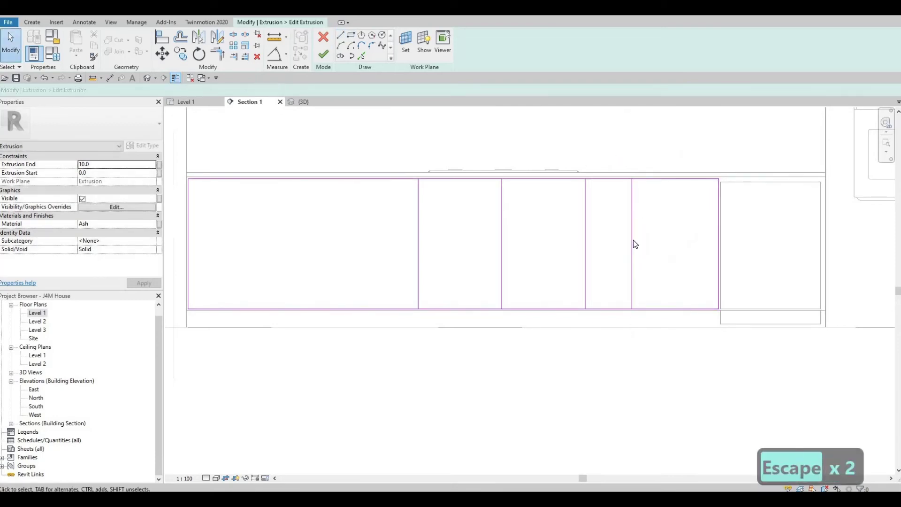
Step: Nudge the rightmost divider to the right until it sits 500 mm from the panel's right edge
{"action": "left_click", "coordinate": [632, 242]}
{"action": "key", "text": "Right"}
{"action": "key", "text": "Right"}
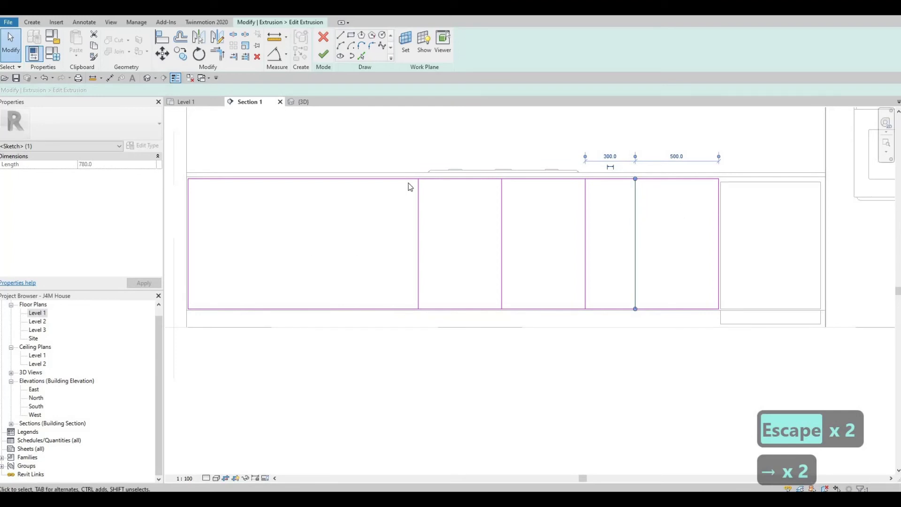
{"action": "key", "text": "Escape"}
{"action": "key", "text": "Escape"}
Step: Draw a full-height vertical divider about 520 mm to the left of the mirrored divider
{"action": "key", "text": "l"}
{"action": "key", "text": "i"}
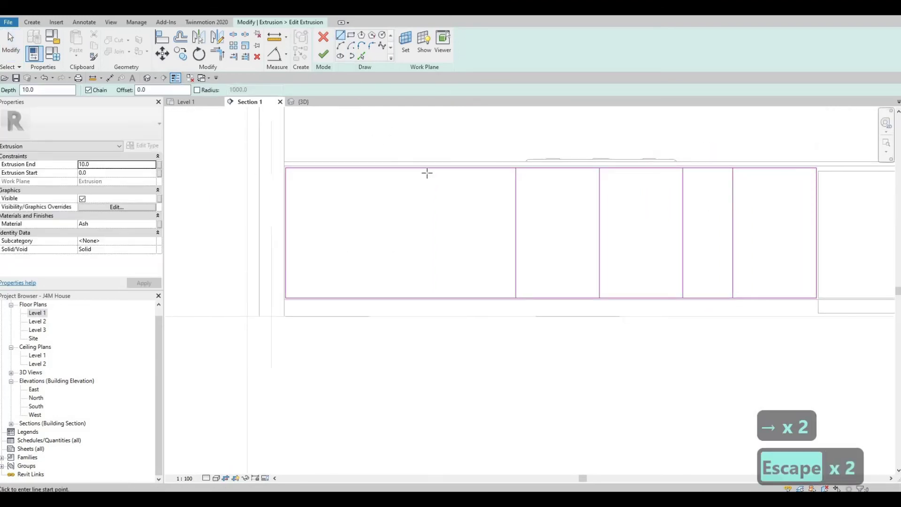
{"action": "left_click", "coordinate": [430, 168]}
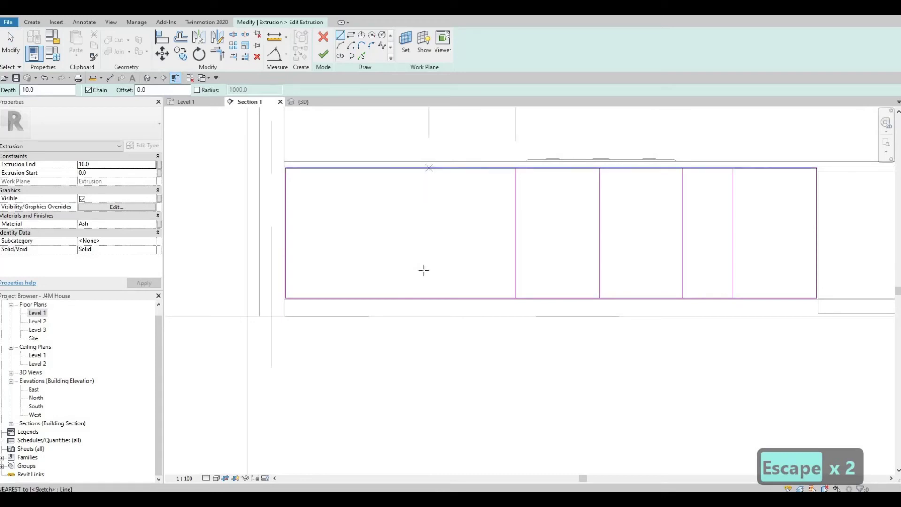
{"action": "left_click", "coordinate": [430, 295]}
{"action": "key", "text": "Escape"}
{"action": "key", "text": "Escape"}
Step: Draw one more full-height vertical divider about 340 mm from the front panel's left edge
{"action": "key", "text": "l"}
{"action": "key", "text": "i"}
{"action": "left_click", "coordinate": [342, 168]}
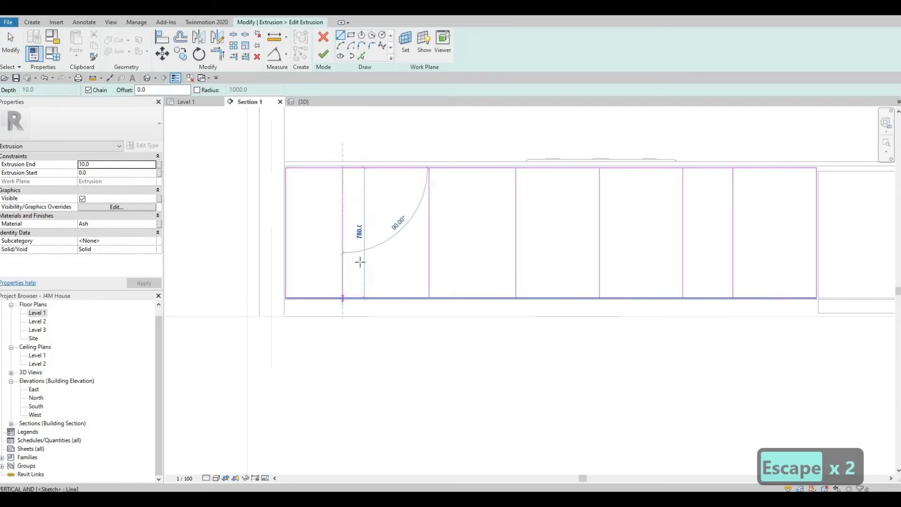
{"action": "left_click", "coordinate": [343, 298]}
{"action": "key", "text": "Escape"}
{"action": "scroll", "coordinate": [421, 298], "scroll_direction": "down", "scroll_amount": 3}
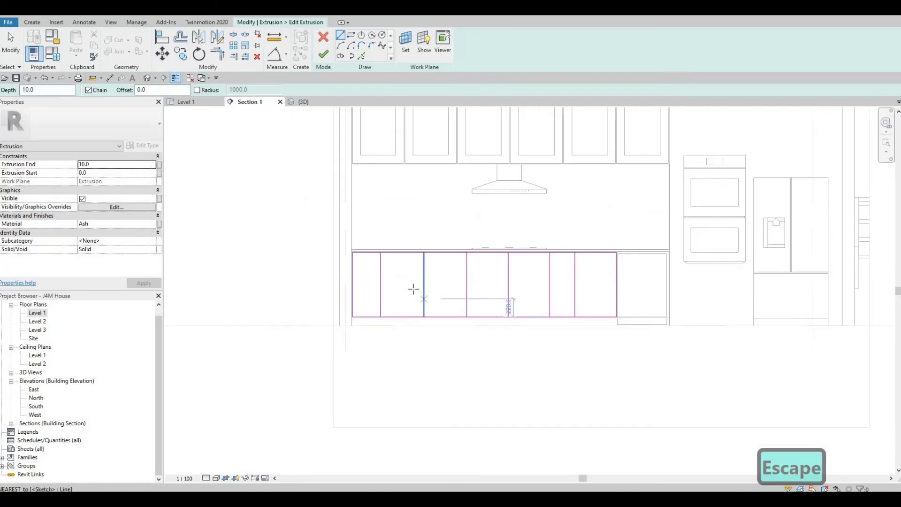
{"action": "scroll", "coordinate": [420, 282], "scroll_direction": "up", "scroll_amount": 4}
{"action": "key", "text": "Escape"}
{"action": "key", "text": "Escape"}
Step: Set the spacing between the second divider from the left and the mirrored divider to 500 mm
{"action": "left_click", "coordinate": [431, 267]}
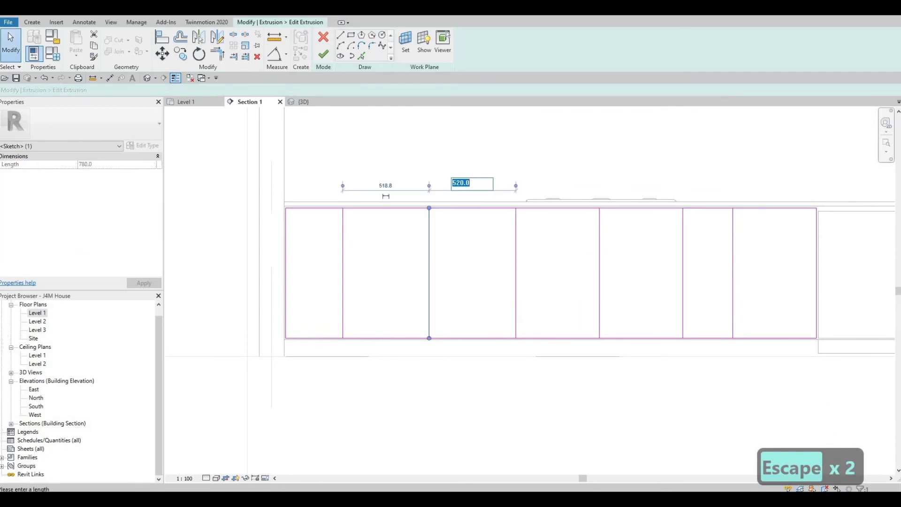
{"action": "type", "text": "500"}
{"action": "key", "text": "Return"}
{"action": "key", "text": "Escape"}
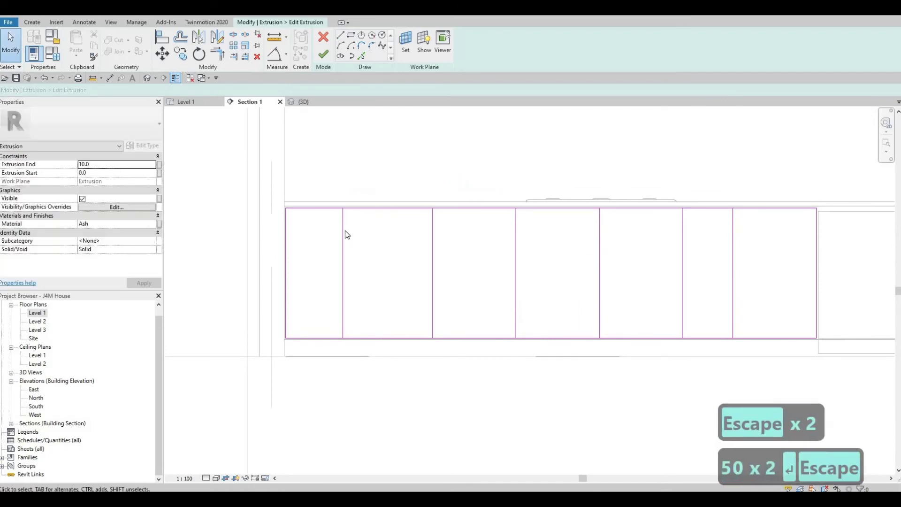
Step: Set the leftmost divider's distance to the next divider on its right to 500 mm
{"action": "left_click", "coordinate": [343, 231]}
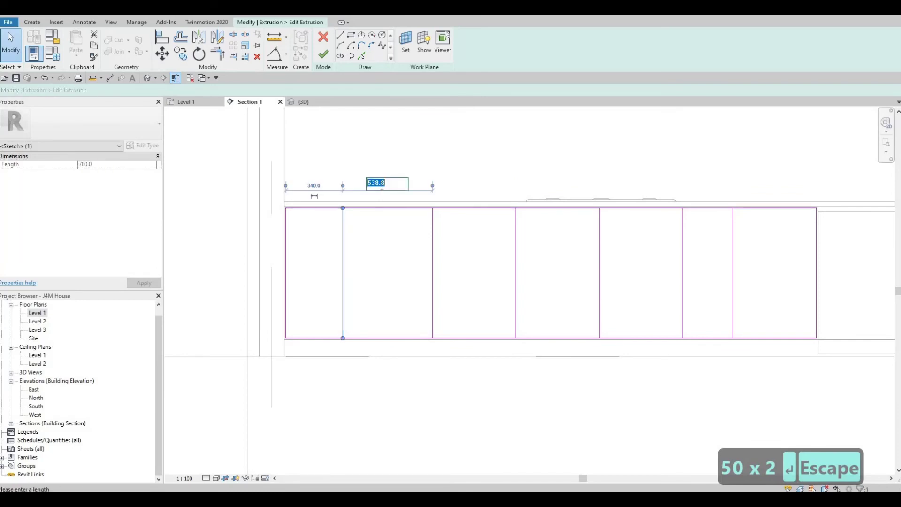
{"action": "type", "text": "500"}
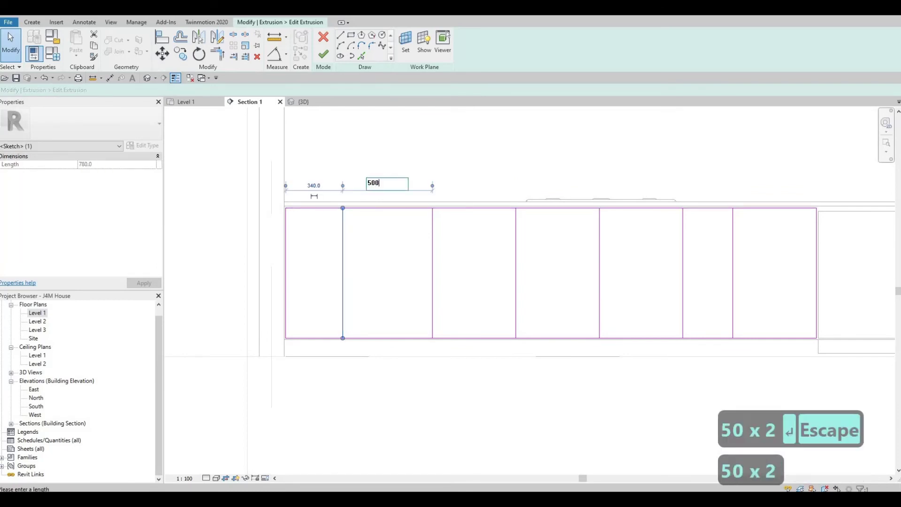
{"action": "key", "text": "Return"}
{"action": "key", "text": "Escape"}
{"action": "key", "text": "Escape"}
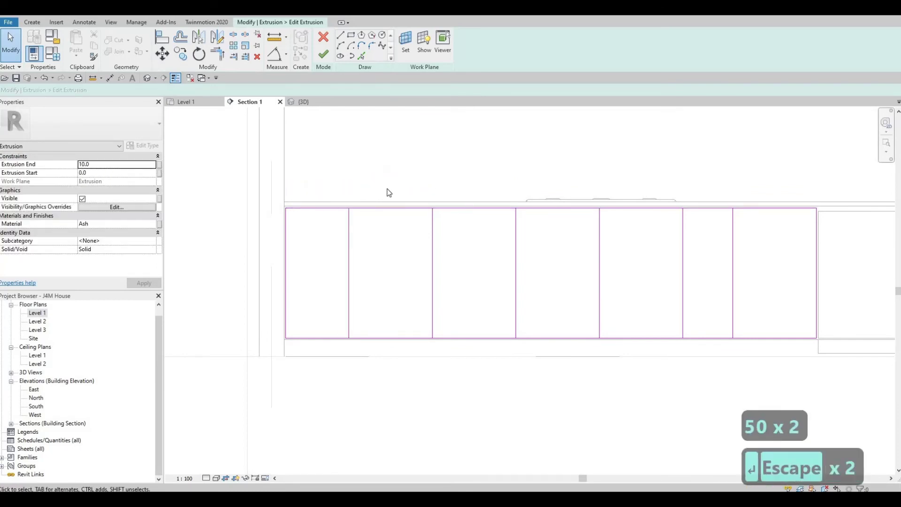
Step: Draw two horizontal lines across the leftmost bay, splitting it into three drawer fronts with the tallest at the bottom
{"action": "scroll", "coordinate": [404, 214], "scroll_direction": "down", "scroll_amount": 1}
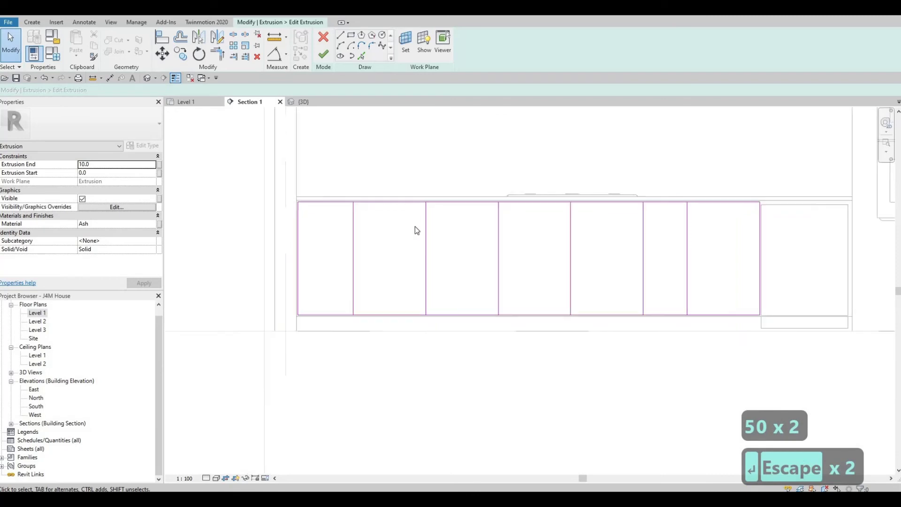
{"action": "left_click", "coordinate": [344, 36]}
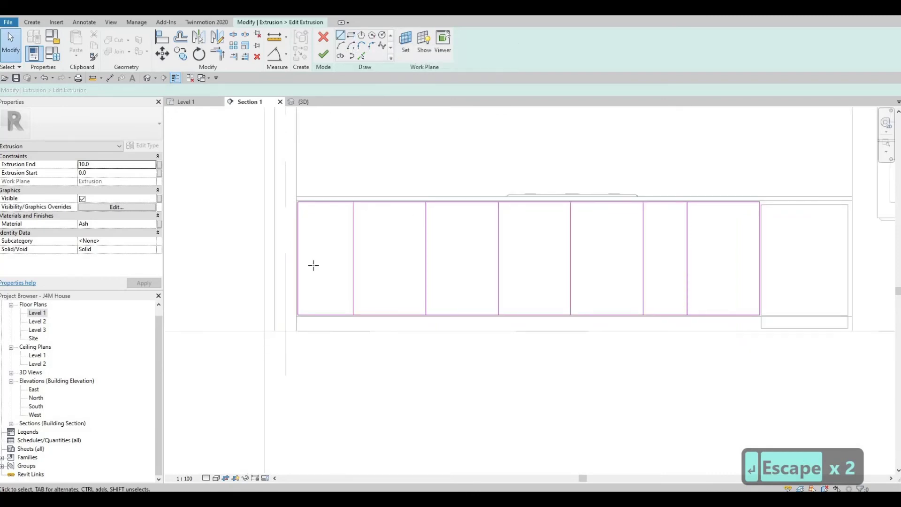
{"action": "left_click", "coordinate": [298, 234]}
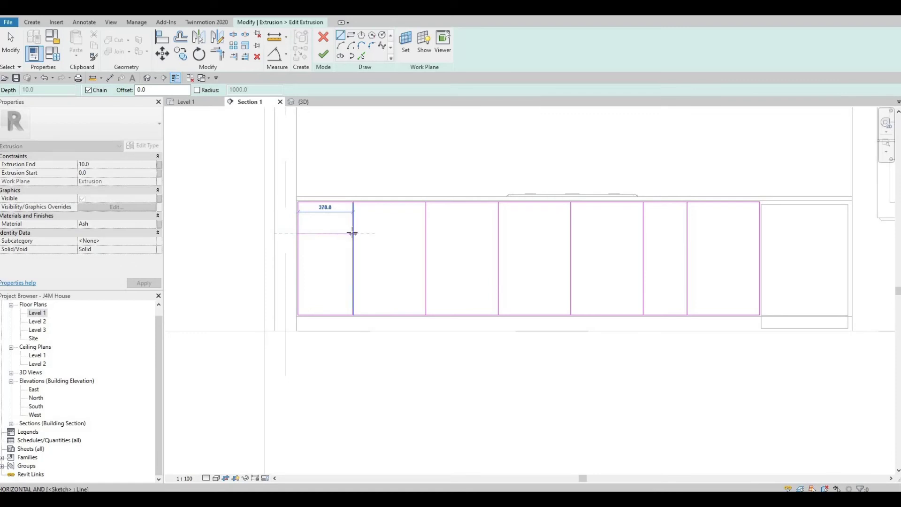
{"action": "left_click", "coordinate": [353, 234]}
{"action": "key", "text": "Escape"}
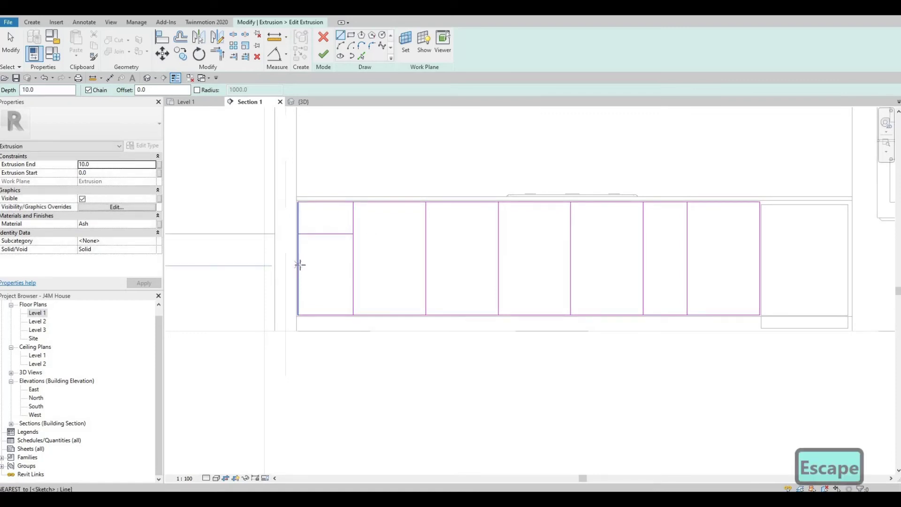
{"action": "left_click", "coordinate": [298, 266]}
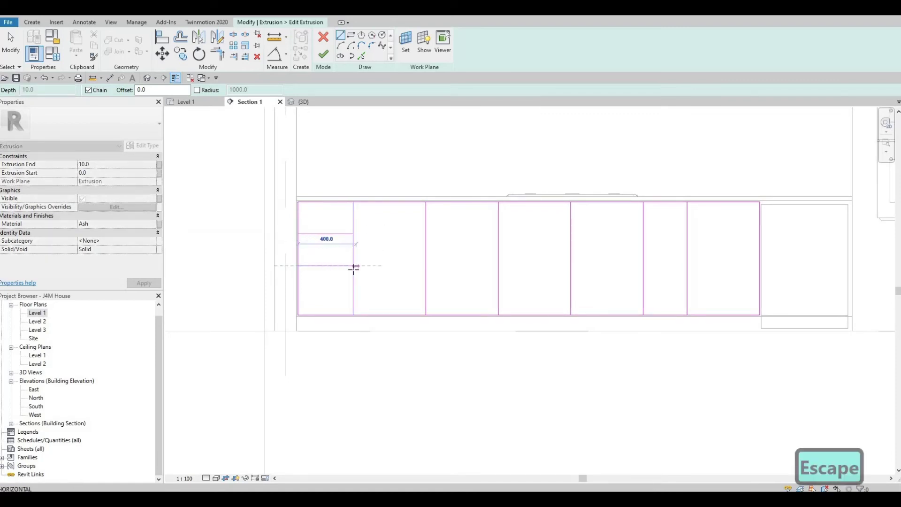
{"action": "key", "text": "Escape"}
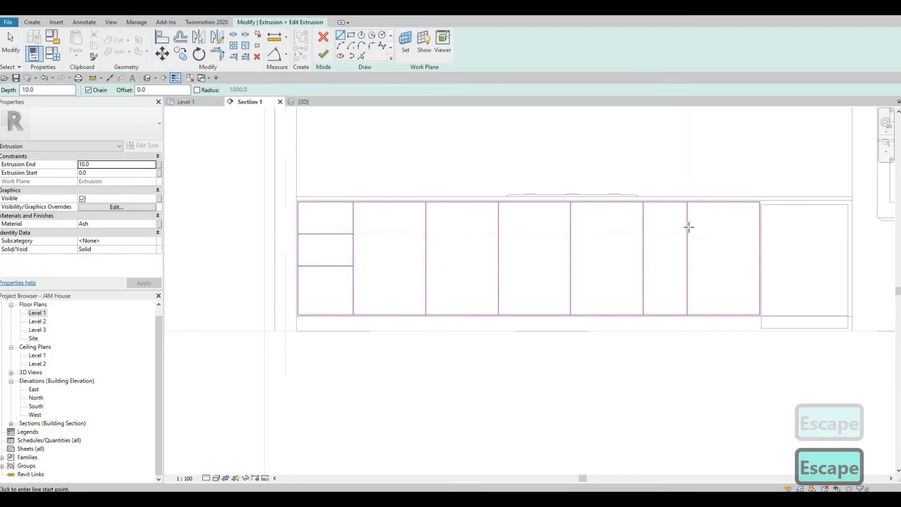
Step: Draw a horizontal line across the upper part of the rightmost bay, beside the dishwasher
{"action": "left_click", "coordinate": [757, 228]}
{"action": "left_click", "coordinate": [687, 228]}
{"action": "key", "text": "Escape"}
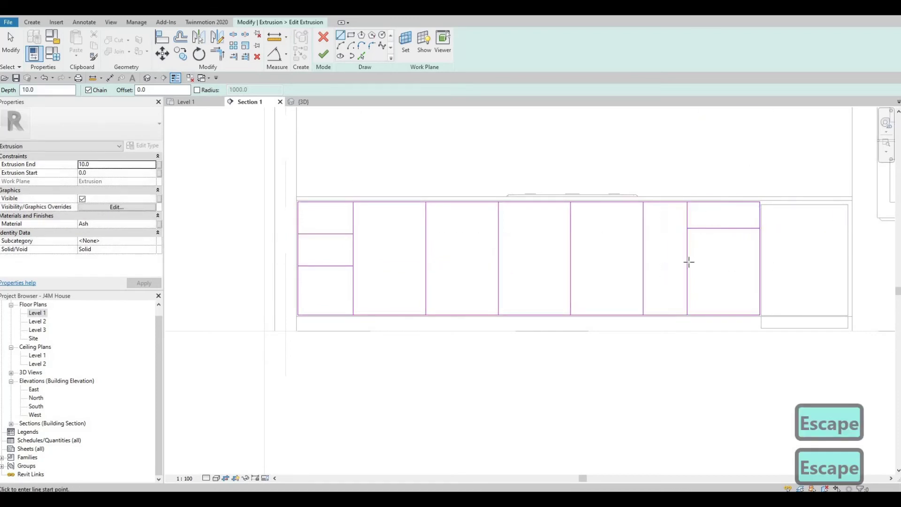
Step: Draw a second horizontal line across the rightmost bay, below the existing one, to form three drawer fronts
{"action": "left_click", "coordinate": [760, 266]}
{"action": "left_click", "coordinate": [671, 286]}
{"action": "key", "text": "Escape"}
{"action": "key", "text": "Escape"}
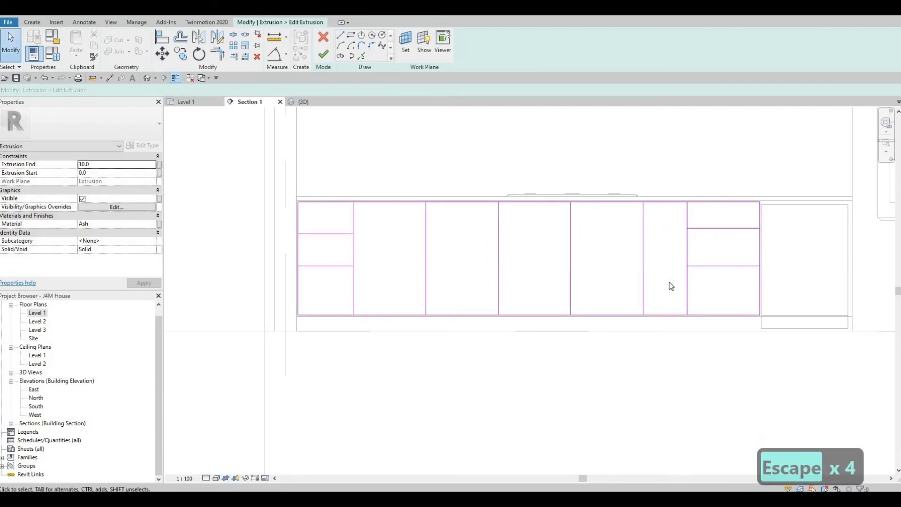
Step: Align the two horizontal lines in the rightmost bay with the corresponding drawer lines in the leftmost bay
{"action": "key", "text": "a"}
{"action": "key", "text": "l"}
{"action": "left_click", "coordinate": [325, 233]}
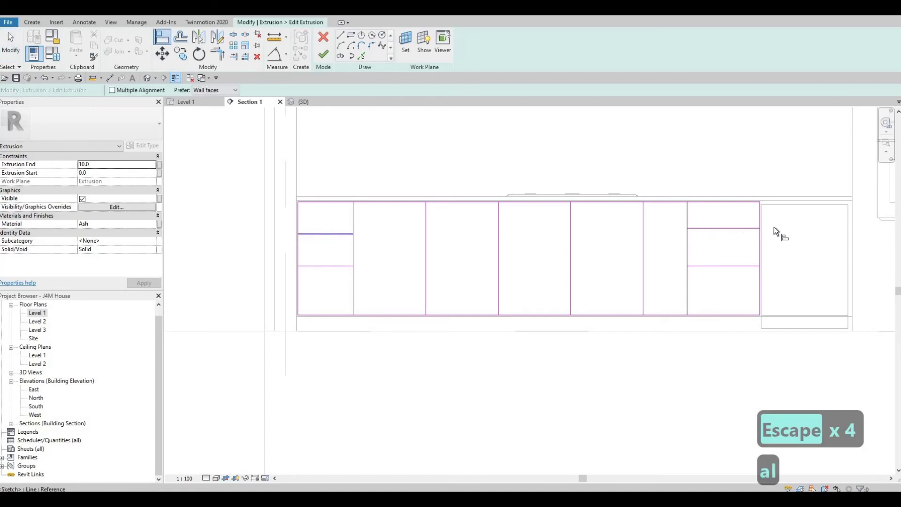
{"action": "left_click", "coordinate": [745, 231]}
{"action": "left_click", "coordinate": [331, 266]}
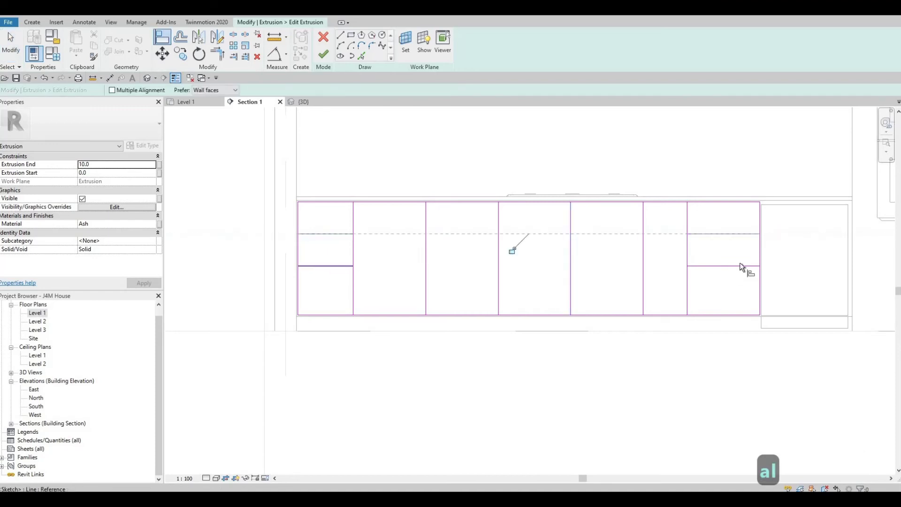
{"action": "left_click", "coordinate": [741, 264]}
{"action": "key", "text": "Escape"}
{"action": "key", "text": "Escape"}
{"action": "key", "text": "Escape"}
{"action": "key", "text": "Escape"}
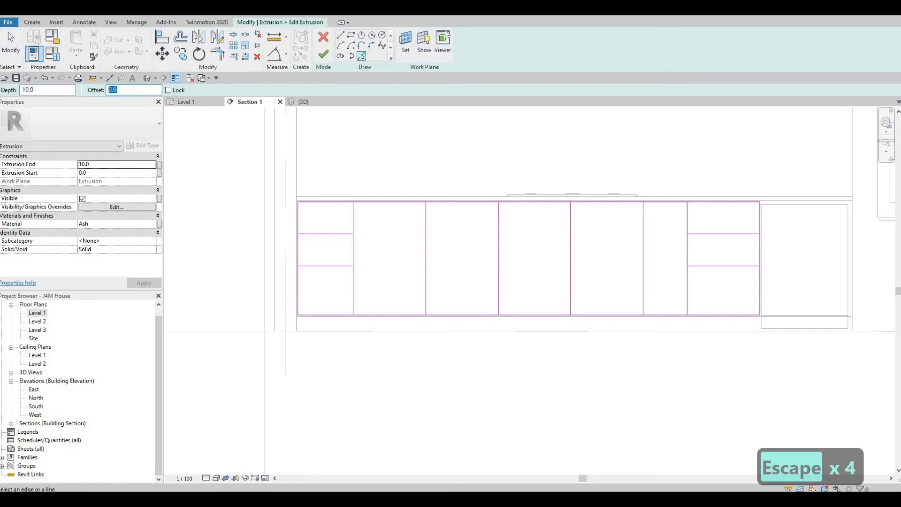
Step: Create parallel copies of the six vertical divider lines at a 10 mm offset to form gaps between the fronts
{"action": "type", "text": "10"}
{"action": "key", "text": "Return"}
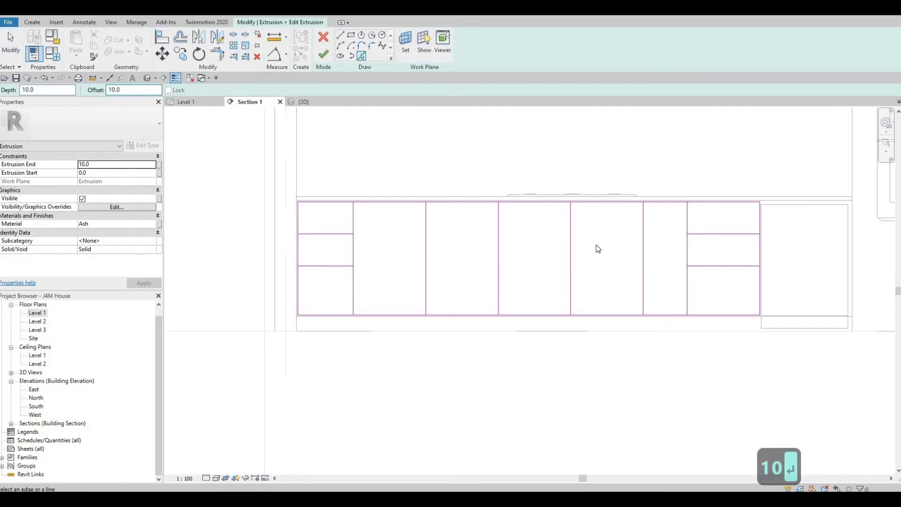
{"action": "scroll", "coordinate": [572, 237], "scroll_direction": "up", "scroll_amount": 1}
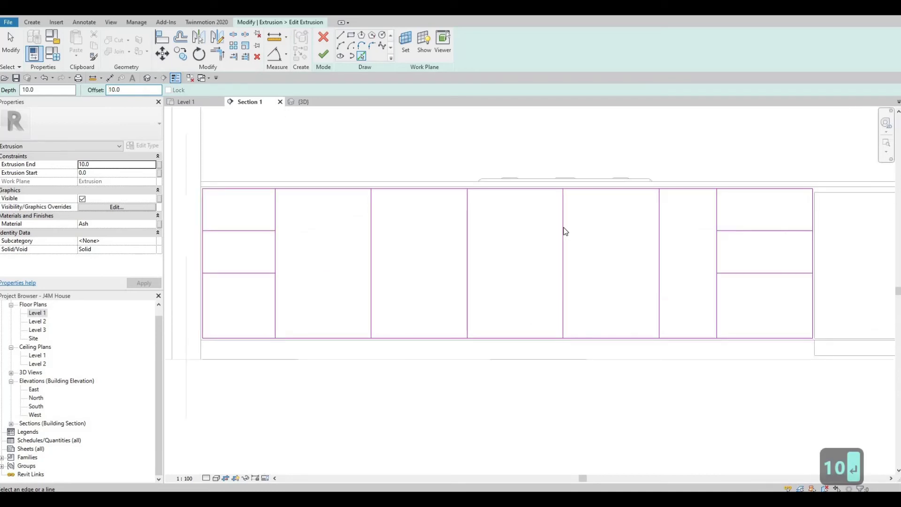
{"action": "left_click", "coordinate": [564, 231]}
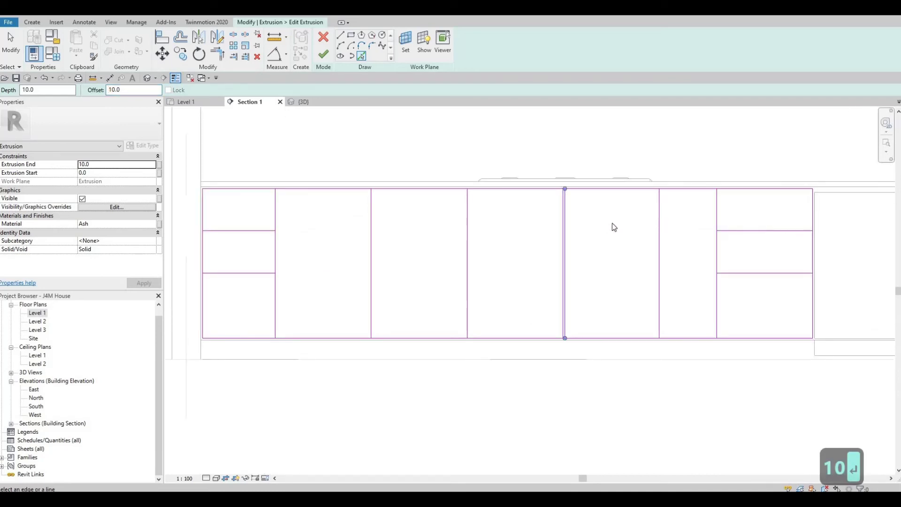
{"action": "left_click", "coordinate": [658, 233]}
{"action": "left_click", "coordinate": [469, 229]}
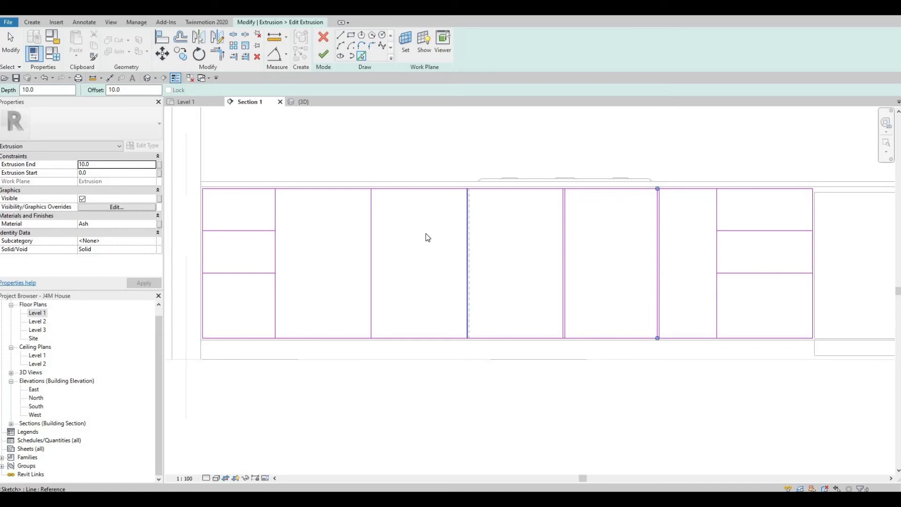
{"action": "left_click", "coordinate": [372, 234]}
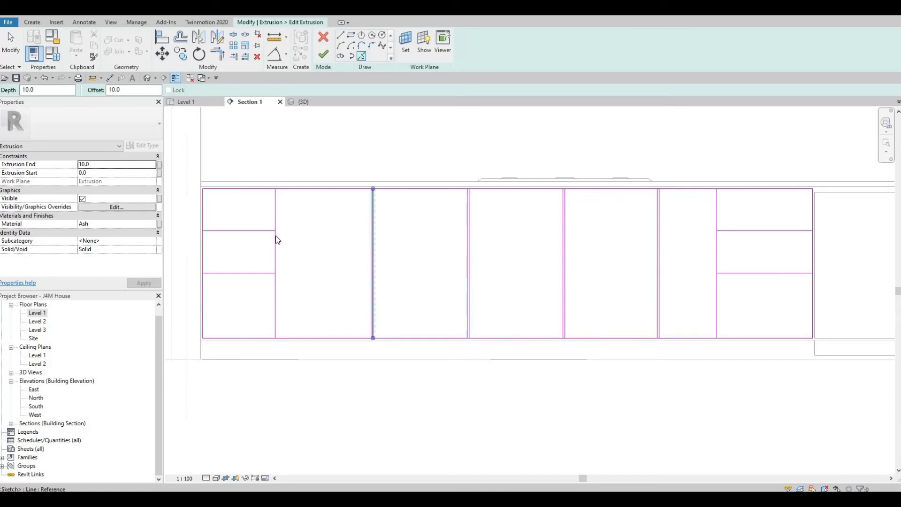
{"action": "left_click", "coordinate": [277, 240]}
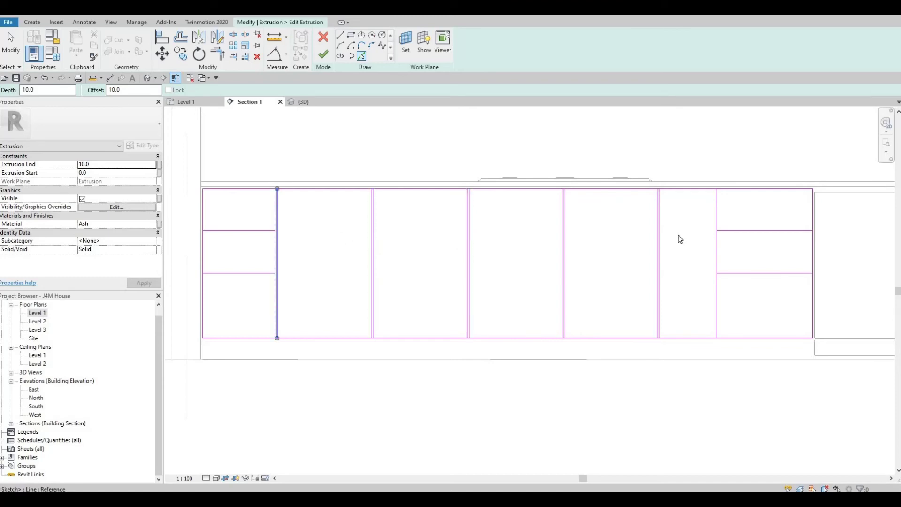
{"action": "left_click", "coordinate": [727, 241]}
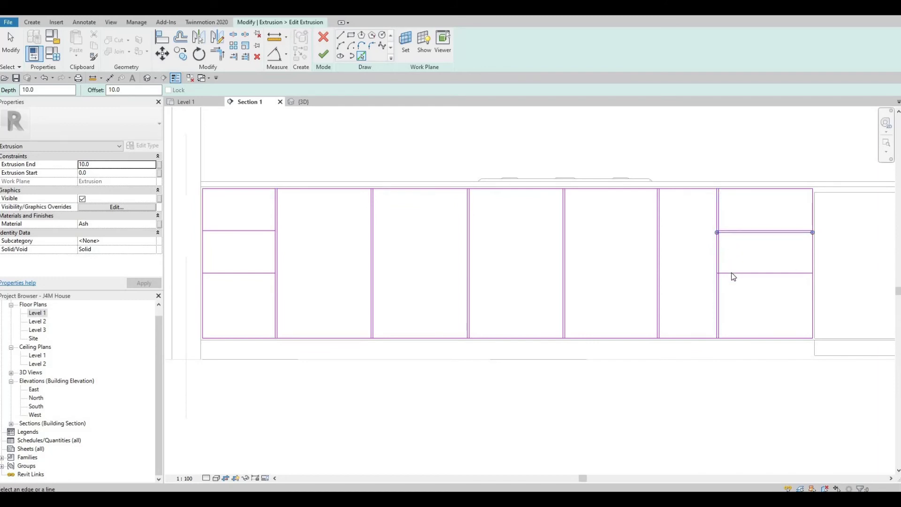
Step: Offset the horizontal drawer lines in the outer bays by 10 mm to form gaps between the drawer fronts
{"action": "left_click", "coordinate": [232, 272]}
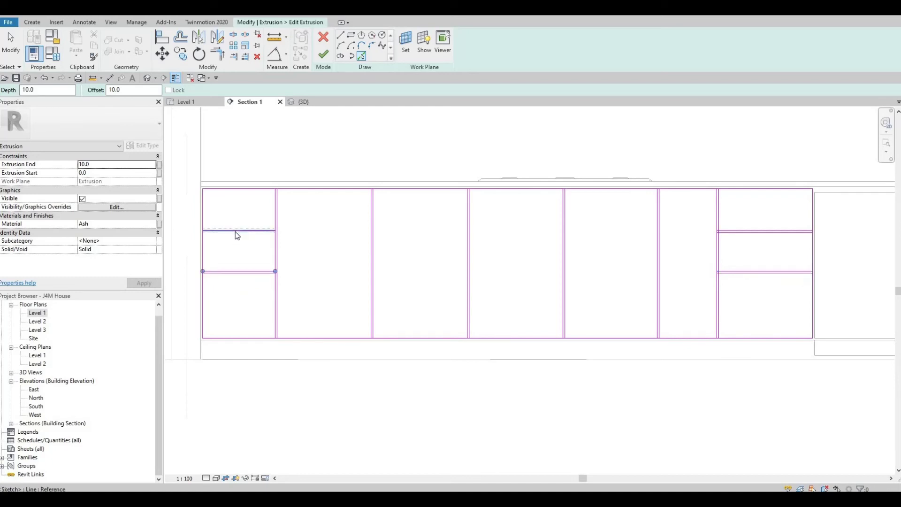
{"action": "left_click", "coordinate": [235, 232]}
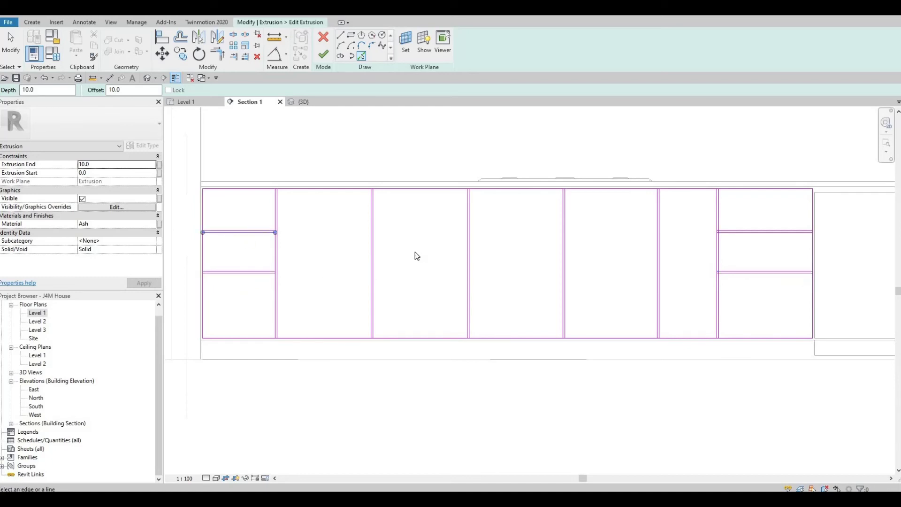
{"action": "key", "text": "Escape"}
{"action": "key", "text": "Escape"}
Step: Split both vertical sides of the leftmost drawer bay inside its two horizontal gaps
{"action": "scroll", "coordinate": [439, 250], "scroll_direction": "down", "scroll_amount": 1}
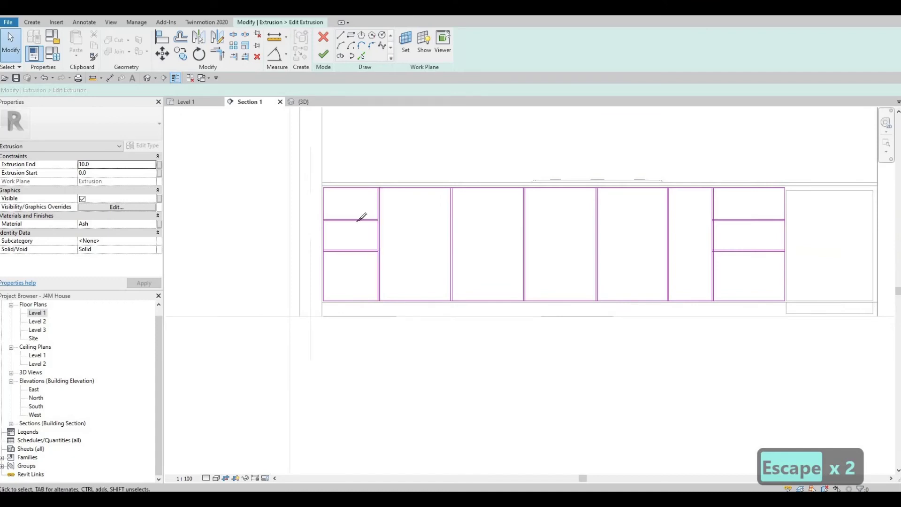
{"action": "key", "text": "s"}
{"action": "key", "text": "l"}
{"action": "scroll", "coordinate": [324, 219], "scroll_direction": "up", "scroll_amount": 4}
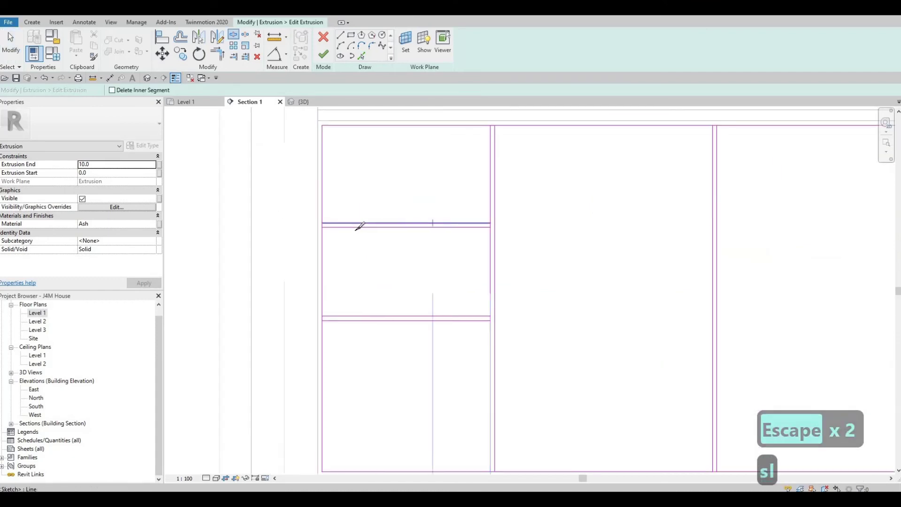
{"action": "scroll", "coordinate": [356, 229], "scroll_direction": "up", "scroll_amount": 2}
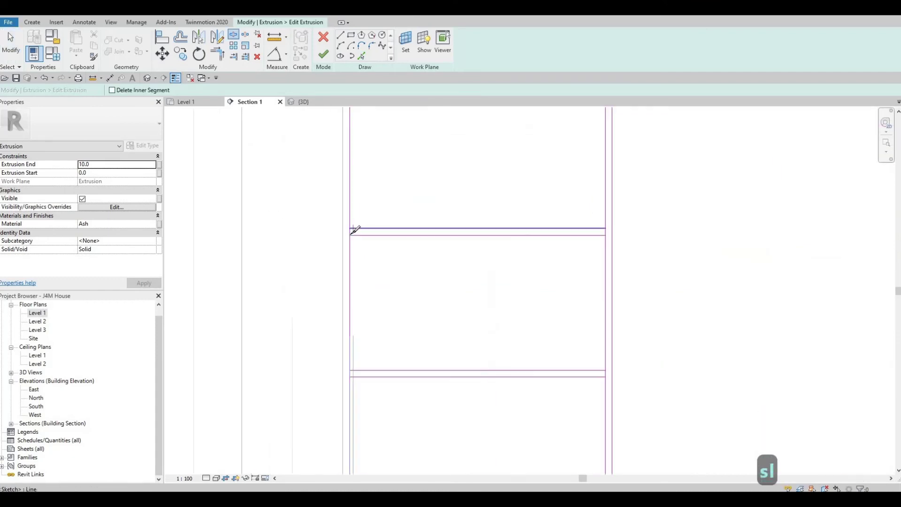
{"action": "left_click", "coordinate": [351, 419]}
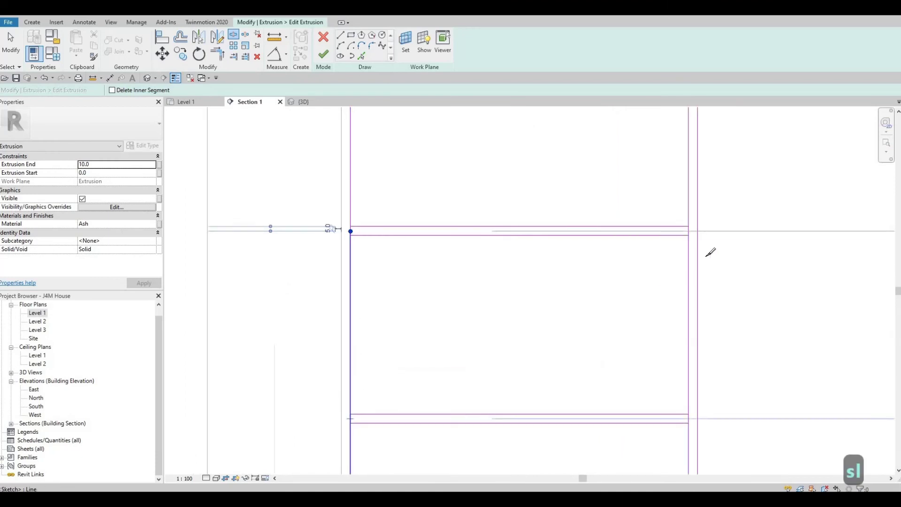
{"action": "left_click", "coordinate": [689, 231]}
{"action": "scroll", "coordinate": [673, 369], "scroll_direction": "down", "scroll_amount": 2}
{"action": "scroll", "coordinate": [688, 374], "scroll_direction": "up", "scroll_amount": 1}
{"action": "scroll", "coordinate": [692, 373], "scroll_direction": "up", "scroll_amount": 1}
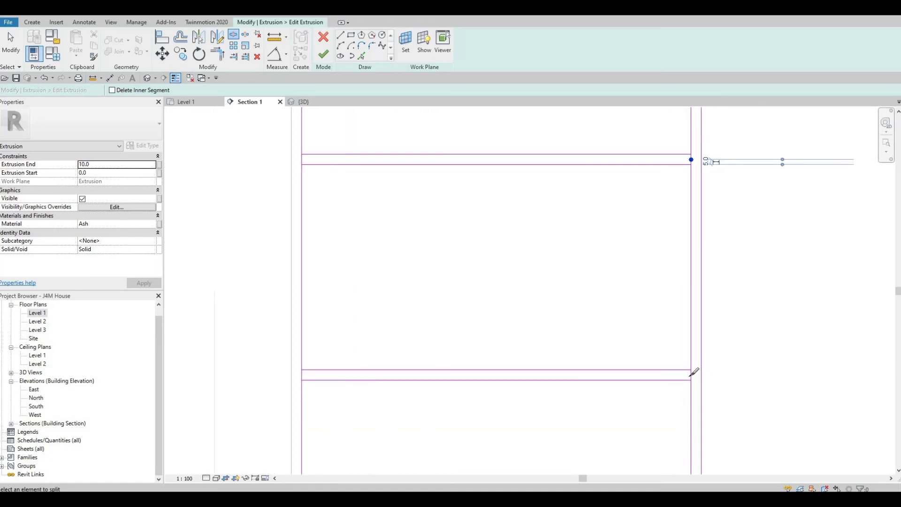
{"action": "left_click", "coordinate": [690, 376]}
Step: Split the sketch's top edge inside the gaps of the three leftmost vertical dividers
{"action": "scroll", "coordinate": [686, 300], "scroll_direction": "down", "scroll_amount": 2}
{"action": "middle_click_drag", "start_coordinate": [681, 235], "coordinate": [669, 359]}
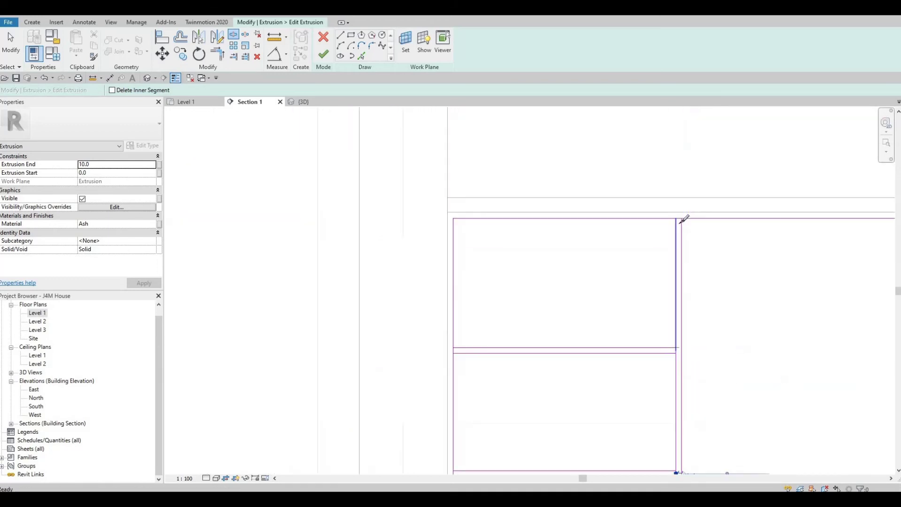
{"action": "scroll", "coordinate": [684, 218], "scroll_direction": "up", "scroll_amount": 1}
{"action": "left_click", "coordinate": [680, 216]}
{"action": "scroll", "coordinate": [657, 225], "scroll_direction": "down", "scroll_amount": 5}
{"action": "middle_click_drag", "start_coordinate": [863, 229], "coordinate": [607, 241]}
{"action": "scroll", "coordinate": [601, 228], "scroll_direction": "up", "scroll_amount": 2}
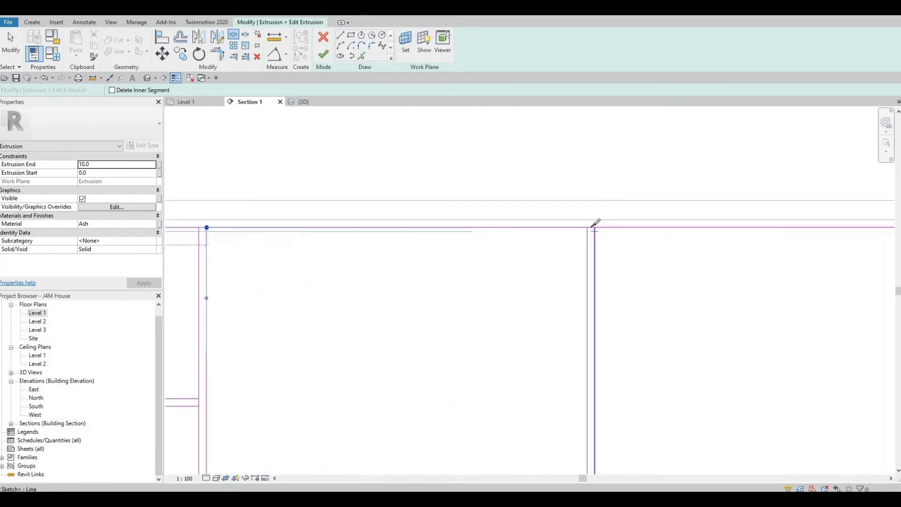
{"action": "scroll", "coordinate": [823, 229], "scroll_direction": "down", "scroll_amount": 1}
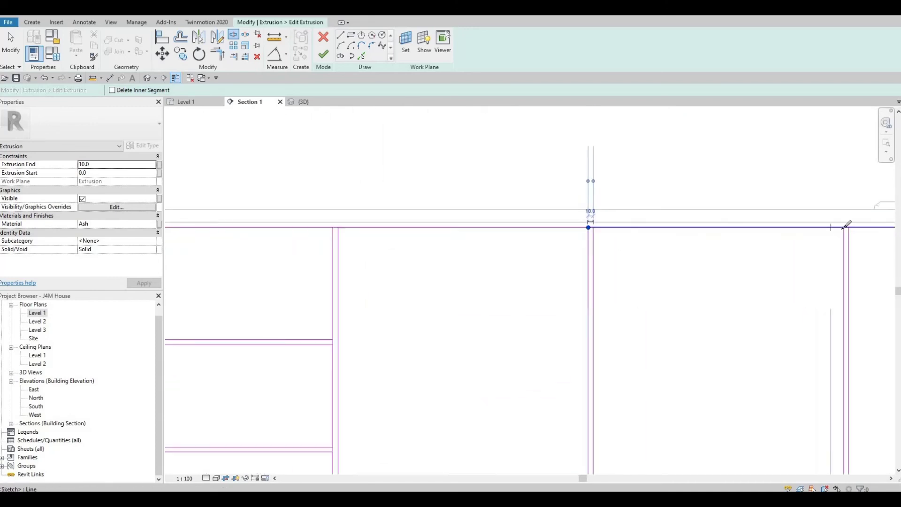
{"action": "scroll", "coordinate": [850, 225], "scroll_direction": "up", "scroll_amount": 1}
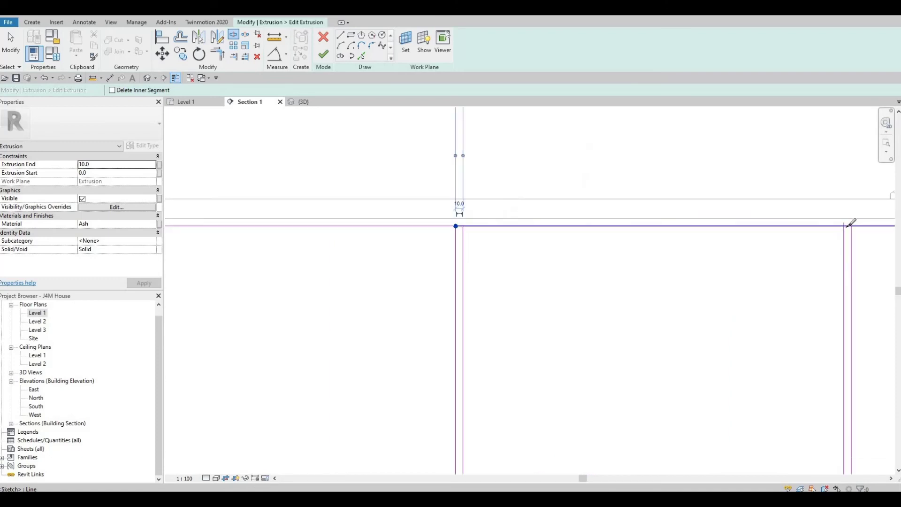
{"action": "scroll", "coordinate": [615, 242], "scroll_direction": "down", "scroll_amount": 4}
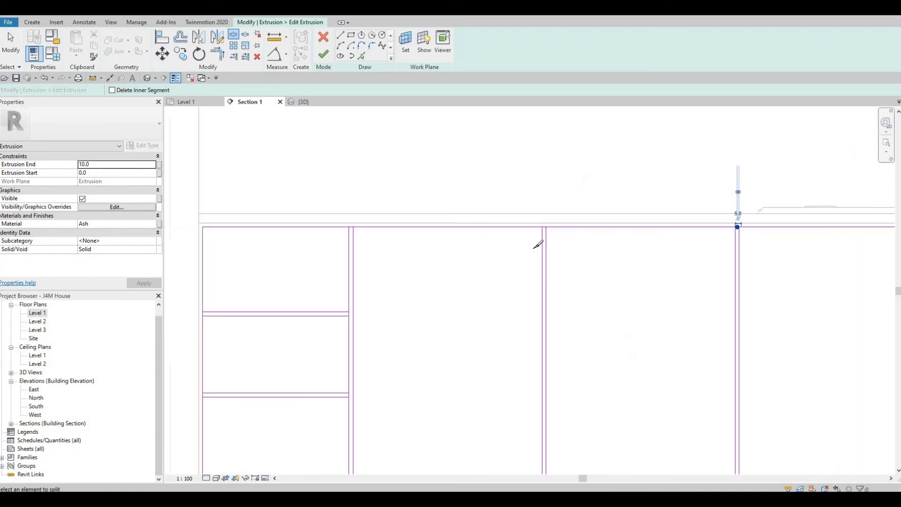
{"action": "scroll", "coordinate": [627, 226], "scroll_direction": "up", "scroll_amount": 4}
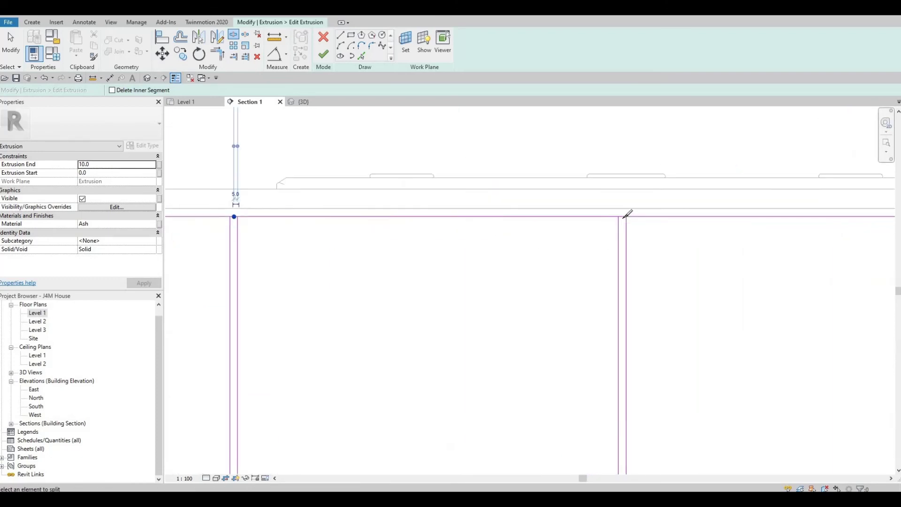
Step: Split the top edge inside the gaps of the three remaining vertical dividers toward the dishwasher
{"action": "left_click", "coordinate": [622, 215]}
{"action": "scroll", "coordinate": [623, 214], "scroll_direction": "down", "scroll_amount": 1}
{"action": "middle_click_drag", "start_coordinate": [622, 214], "coordinate": [390, 214]}
{"action": "scroll", "coordinate": [516, 190], "scroll_direction": "down", "scroll_amount": 5}
{"action": "middle_click_drag", "start_coordinate": [704, 198], "coordinate": [519, 183]}
{"action": "scroll", "coordinate": [519, 186], "scroll_direction": "up", "scroll_amount": 6}
{"action": "left_click", "coordinate": [515, 183]}
{"action": "scroll", "coordinate": [714, 184], "scroll_direction": "down", "scroll_amount": 5}
{"action": "middle_click_drag", "start_coordinate": [798, 184], "coordinate": [700, 185]}
{"action": "scroll", "coordinate": [699, 184], "scroll_direction": "up", "scroll_amount": 5}
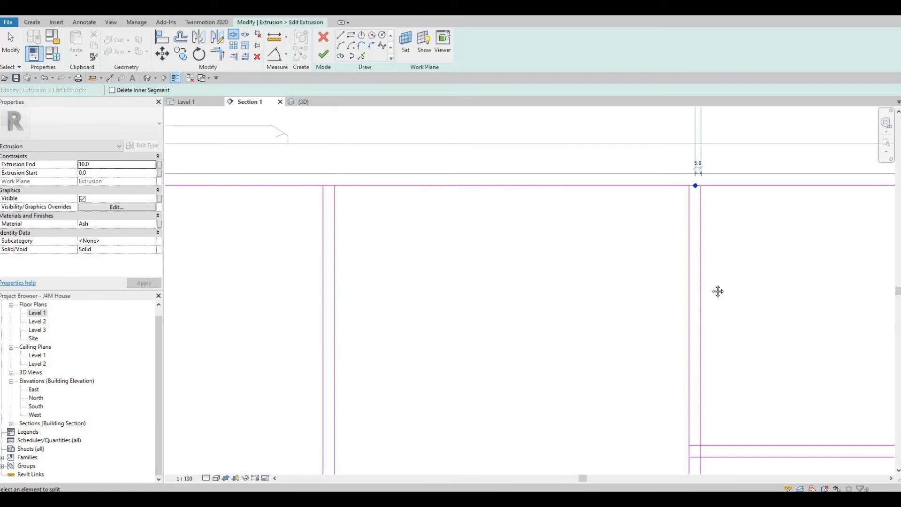
Step: Split the left side line of the rightmost drawer bay inside its upper and lower horizontal gaps
{"action": "scroll", "coordinate": [648, 236], "scroll_direction": "down", "scroll_amount": 3}
{"action": "scroll", "coordinate": [673, 223], "scroll_direction": "up", "scroll_amount": 3}
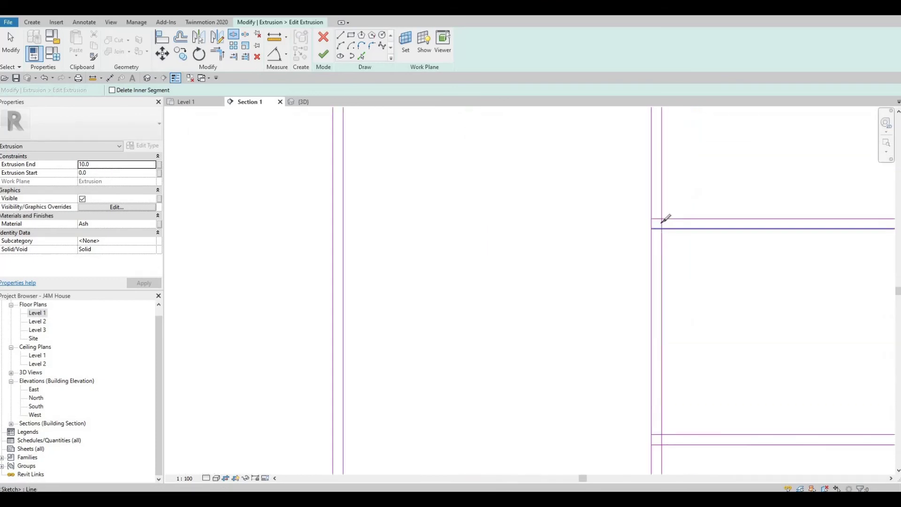
{"action": "scroll", "coordinate": [662, 222], "scroll_direction": "up", "scroll_amount": 1}
{"action": "left_click", "coordinate": [662, 223]}
{"action": "scroll", "coordinate": [661, 223], "scroll_direction": "down", "scroll_amount": 2}
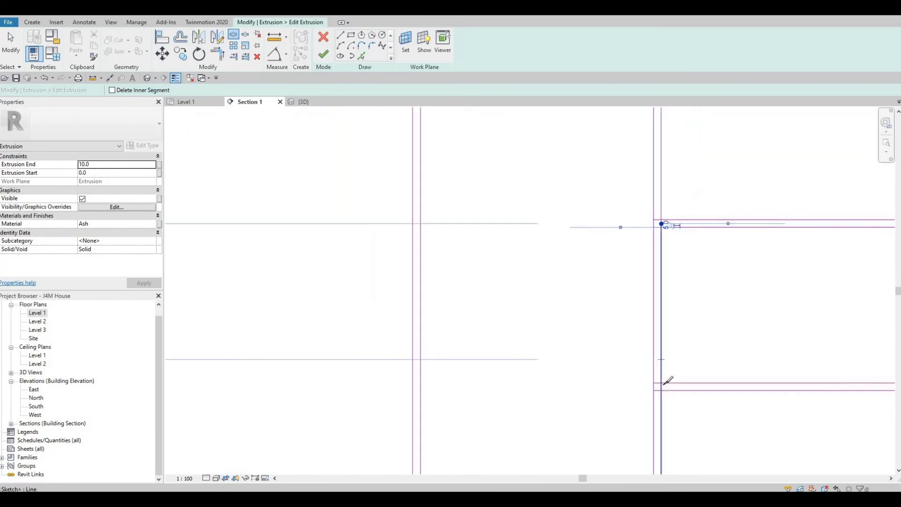
{"action": "scroll", "coordinate": [663, 385], "scroll_direction": "up", "scroll_amount": 3}
{"action": "left_click", "coordinate": [661, 385]}
Step: Split the sketch's right outer edge inside the two horizontal gaps of the rightmost drawer bay
{"action": "scroll", "coordinate": [756, 324], "scroll_direction": "down", "scroll_amount": 3}
{"action": "mouse_move", "coordinate": [636, 283]}
{"action": "middle_mouse_down"}
{"action": "mouse_move", "coordinate": [577, 305]}
{"action": "mouse_move", "coordinate": [610, 320]}
{"action": "middle_mouse_up"}
{"action": "scroll", "coordinate": [610, 319], "scroll_direction": "down", "scroll_amount": 2}
{"action": "scroll", "coordinate": [659, 225], "scroll_direction": "up", "scroll_amount": 5}
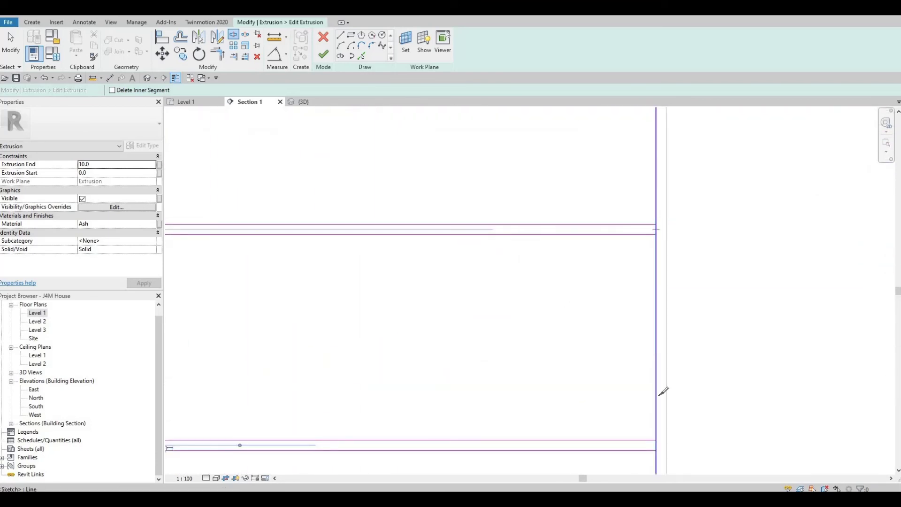
{"action": "left_click", "coordinate": [664, 438]}
{"action": "left_click", "coordinate": [659, 443]}
Step: Split the sketch's bottom edge inside the gaps of the three vertical dividers nearest the dishwasher
{"action": "scroll", "coordinate": [595, 297], "scroll_direction": "down", "scroll_amount": 4}
{"action": "middle_click_drag", "start_coordinate": [548, 367], "coordinate": [595, 311]}
{"action": "scroll", "coordinate": [586, 336], "scroll_direction": "up", "scroll_amount": 6}
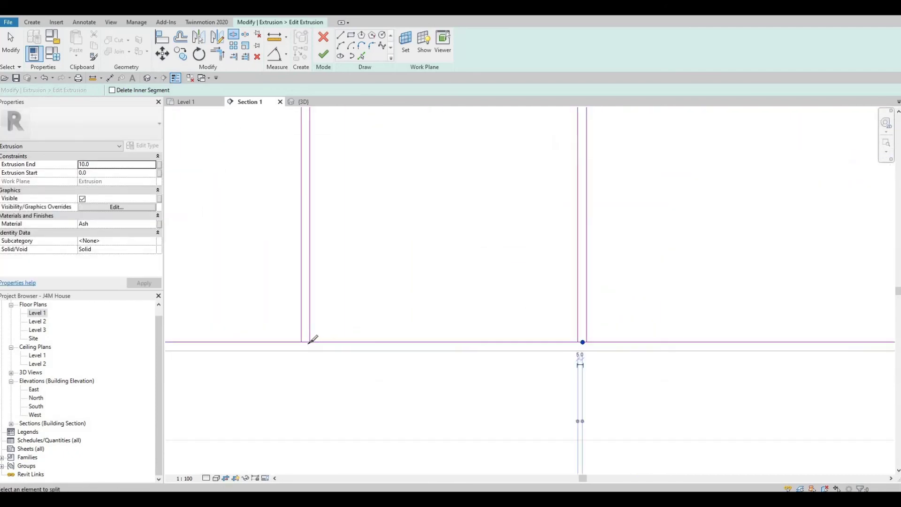
{"action": "left_click", "coordinate": [306, 342]}
{"action": "scroll", "coordinate": [489, 340], "scroll_direction": "down", "scroll_amount": 3}
{"action": "middle_click_drag", "start_coordinate": [483, 344], "coordinate": [831, 344]}
{"action": "scroll", "coordinate": [484, 321], "scroll_direction": "up", "scroll_amount": 2}
{"action": "scroll", "coordinate": [481, 339], "scroll_direction": "up", "scroll_amount": 2}
{"action": "left_click", "coordinate": [483, 322]}
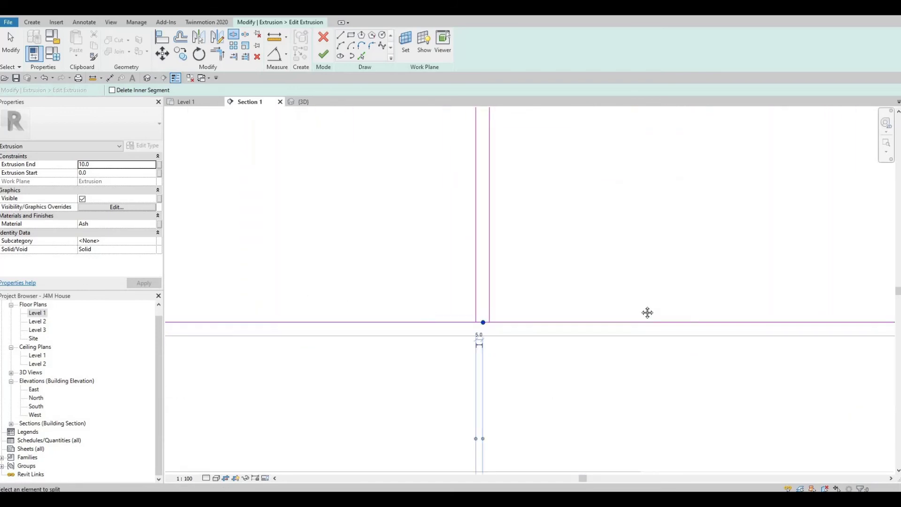
Step: Split the bottom edge inside the gaps of the three leftmost vertical dividers and finish splitting
{"action": "scroll", "coordinate": [486, 324], "scroll_direction": "down", "scroll_amount": 4}
{"action": "middle_click_drag", "start_coordinate": [518, 318], "coordinate": [798, 321]}
{"action": "scroll", "coordinate": [519, 323], "scroll_direction": "up", "scroll_amount": 2}
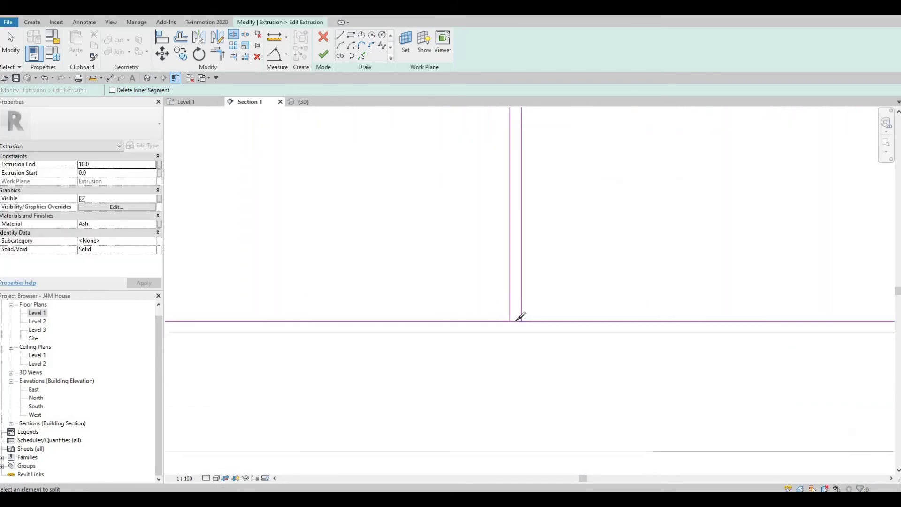
{"action": "left_click", "coordinate": [517, 318]}
{"action": "scroll", "coordinate": [549, 310], "scroll_direction": "up", "scroll_amount": 4}
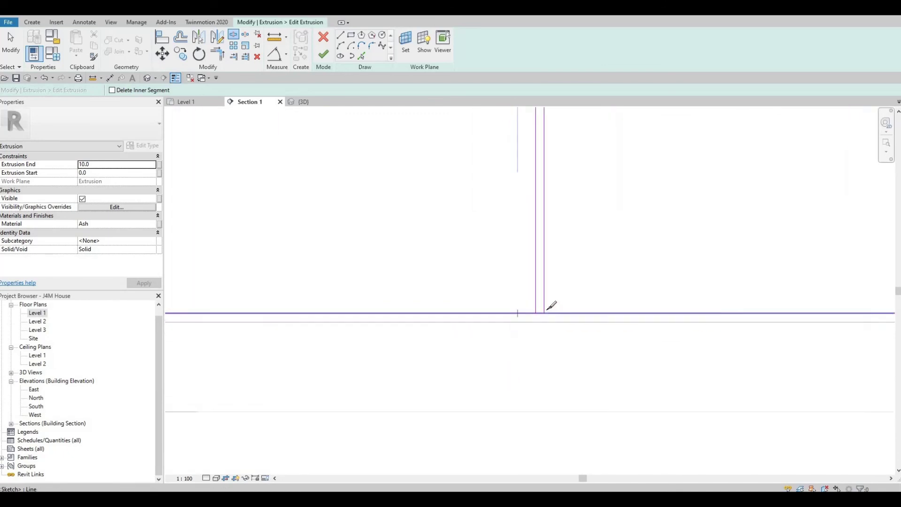
{"action": "scroll", "coordinate": [544, 310], "scroll_direction": "down", "scroll_amount": 5}
{"action": "middle_click_drag", "start_coordinate": [301, 310], "coordinate": [591, 315]}
{"action": "scroll", "coordinate": [494, 312], "scroll_direction": "up", "scroll_amount": 4}
{"action": "left_click", "coordinate": [478, 309]}
{"action": "scroll", "coordinate": [488, 277], "scroll_direction": "down", "scroll_amount": 3}
{"action": "scroll", "coordinate": [364, 212], "scroll_direction": "up", "scroll_amount": 6}
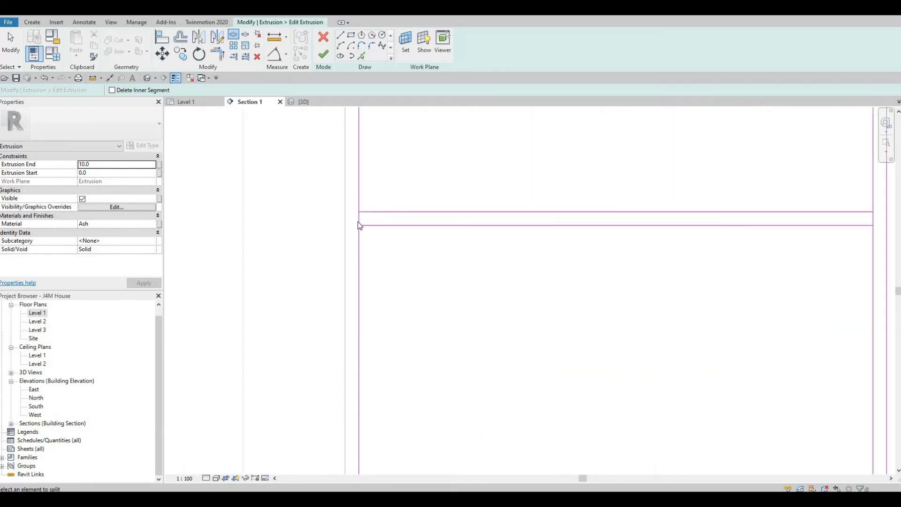
{"action": "key", "text": "Escape"}
{"action": "key", "text": "Escape"}
Step: Draw a horizontal line across the third bay from the left, joining the midpoints of its side lines
{"action": "scroll", "coordinate": [540, 272], "scroll_direction": "down", "scroll_amount": 3}
{"action": "scroll", "coordinate": [537, 279], "scroll_direction": "down", "scroll_amount": 4}
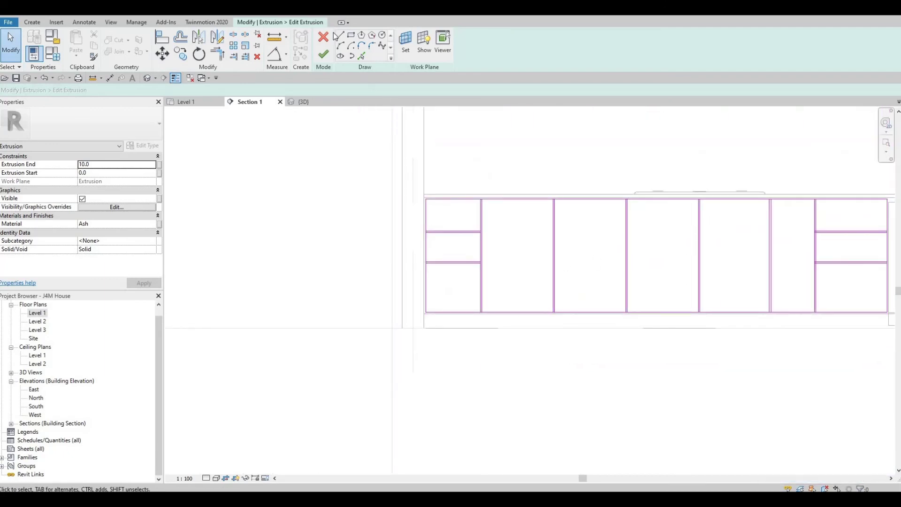
{"action": "key", "text": "l"}
{"action": "key", "text": "i"}
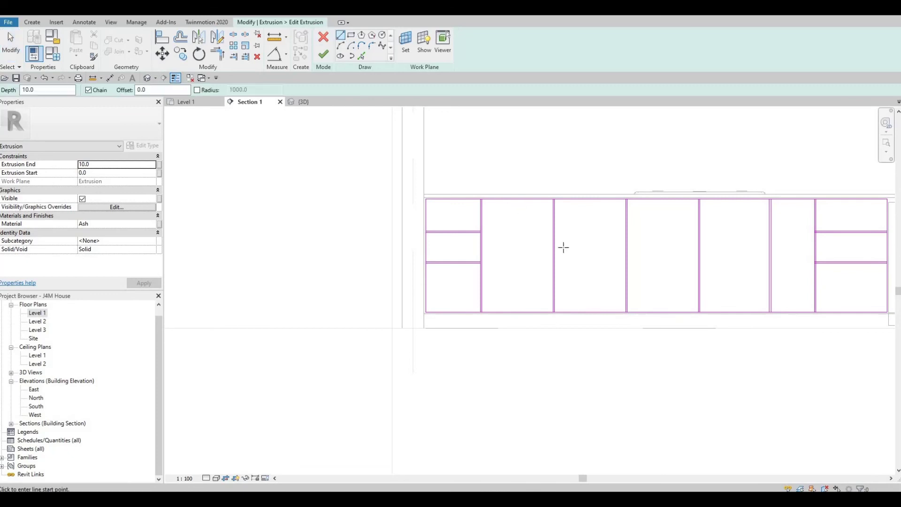
{"action": "scroll", "coordinate": [556, 252], "scroll_direction": "up", "scroll_amount": 1}
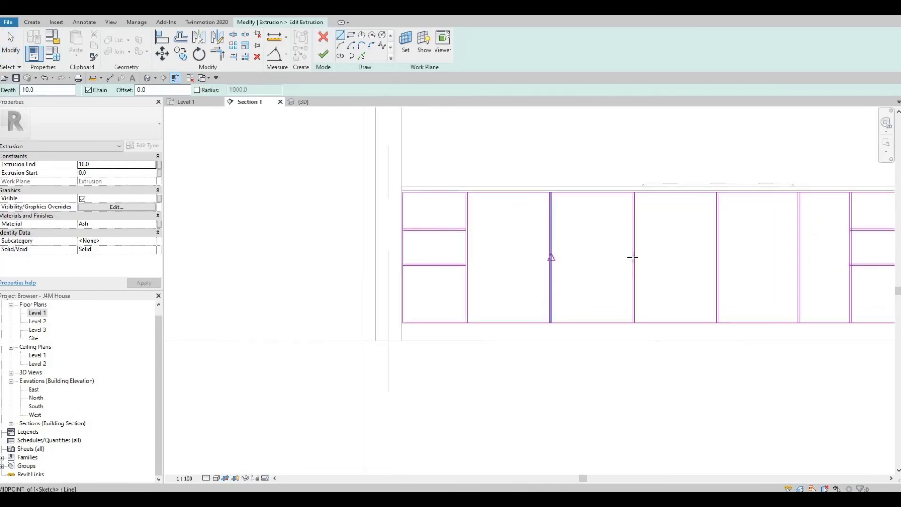
{"action": "left_click", "coordinate": [551, 258]}
{"action": "left_click", "coordinate": [633, 258]}
{"action": "key", "text": "Escape"}
{"action": "key", "text": "Escape"}
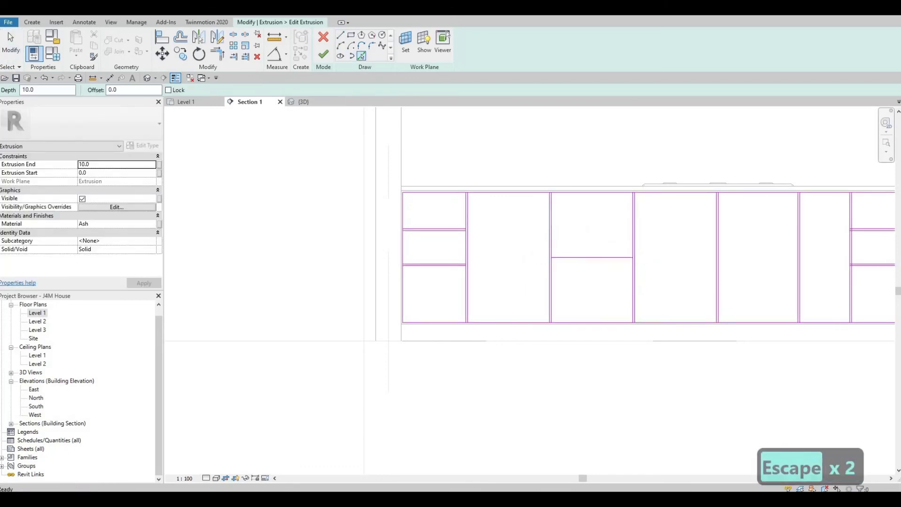
Step: Add a parallel line above the third bay's mid-height line using a 10 mm offset
{"action": "type", "text": "10"}
{"action": "key", "text": "Return"}
{"action": "scroll", "coordinate": [610, 255], "scroll_direction": "up", "scroll_amount": 1}
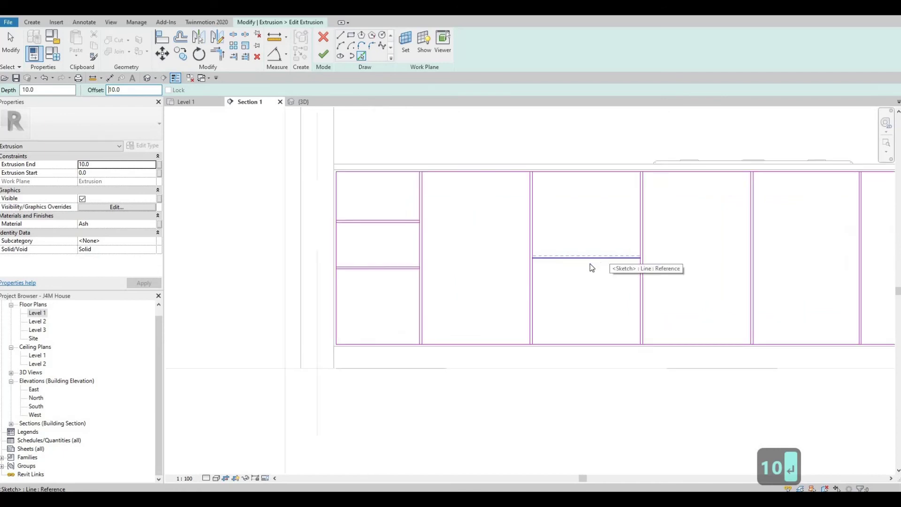
{"action": "key", "text": "Escape"}
{"action": "key", "text": "Escape"}
Step: Split both side lines of the third bay inside its mid-height gap and finish splitting
{"action": "key", "text": "s"}
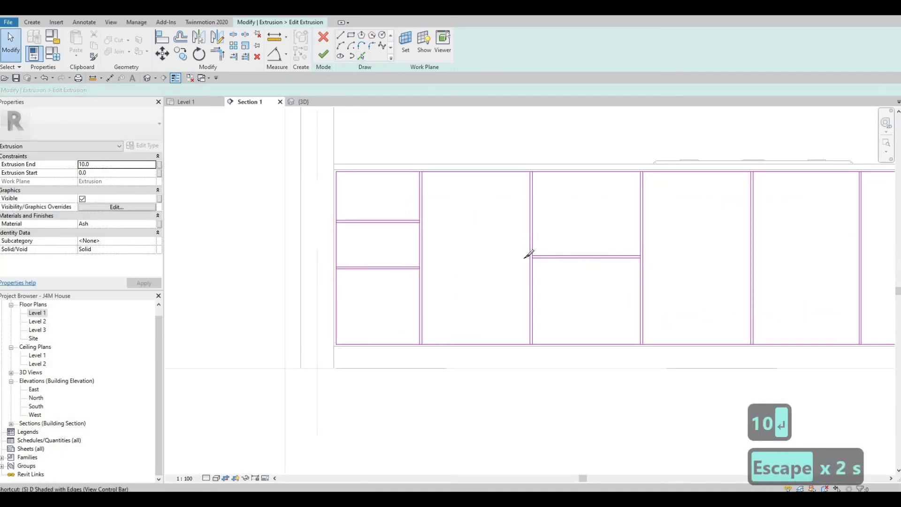
{"action": "key", "text": "l"}
{"action": "scroll", "coordinate": [548, 259], "scroll_direction": "up", "scroll_amount": 3}
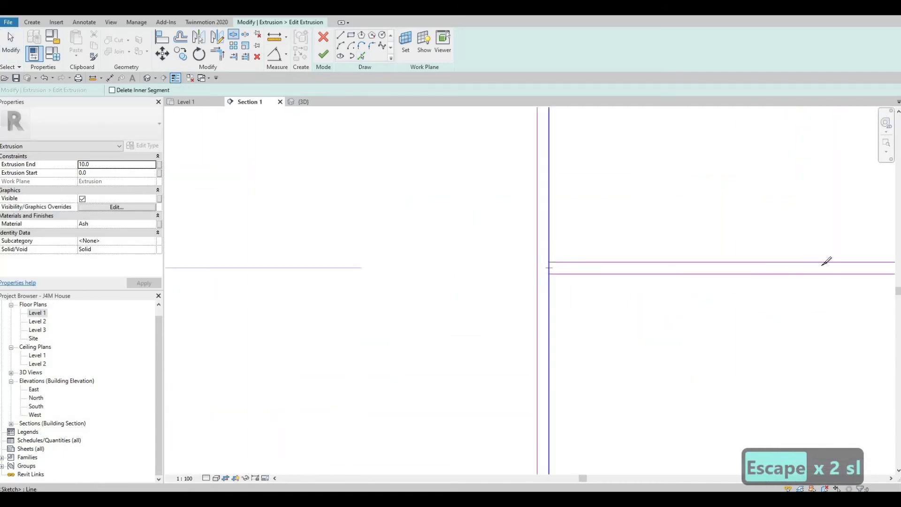
{"action": "scroll", "coordinate": [826, 260], "scroll_direction": "down", "scroll_amount": 2}
{"action": "scroll", "coordinate": [813, 263], "scroll_direction": "up", "scroll_amount": 3}
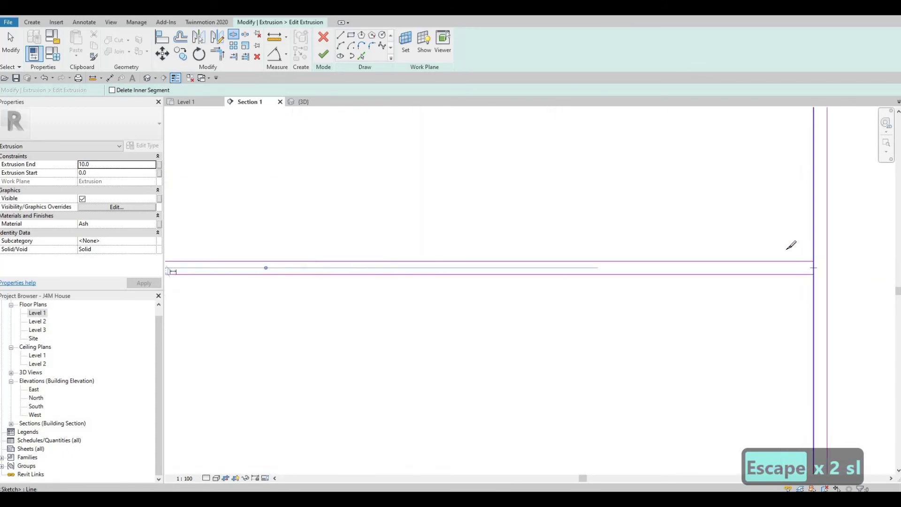
{"action": "scroll", "coordinate": [463, 215], "scroll_direction": "down", "scroll_amount": 4}
{"action": "key", "text": "Escape"}
{"action": "key", "text": "Escape"}
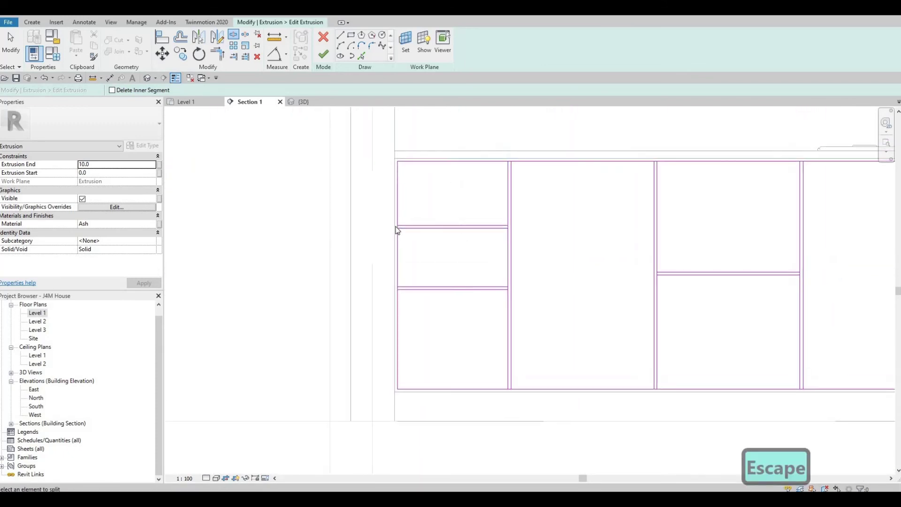
{"action": "key", "text": "Escape"}
Step: Trim the four line corners around the upper horizontal gap of the leftmost drawer bay
{"action": "key", "text": "t"}
{"action": "key", "text": "r"}
{"action": "scroll", "coordinate": [378, 232], "scroll_direction": "up", "scroll_amount": 4}
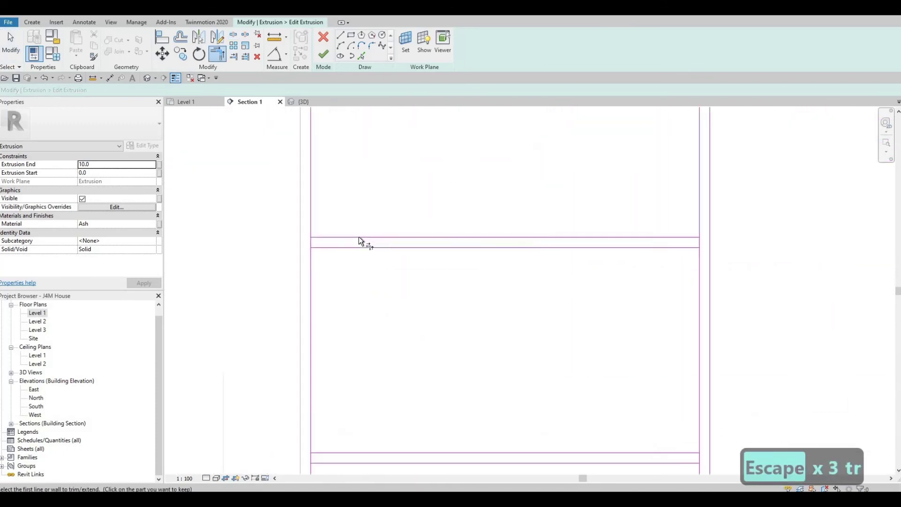
{"action": "left_click", "coordinate": [359, 237]}
{"action": "left_click", "coordinate": [312, 205]}
{"action": "left_click", "coordinate": [340, 248]}
{"action": "left_click", "coordinate": [313, 263]}
{"action": "left_click", "coordinate": [698, 271]}
{"action": "left_click", "coordinate": [697, 270]}
{"action": "left_click", "coordinate": [677, 237]}
{"action": "left_click", "coordinate": [699, 231]}
Step: Trim the four line corners around the lower horizontal gap of the leftmost drawer bay
{"action": "scroll", "coordinate": [684, 376], "scroll_direction": "down", "scroll_amount": 3}
{"action": "middle_click_drag", "start_coordinate": [685, 437], "coordinate": [689, 389]}
{"action": "scroll", "coordinate": [689, 388], "scroll_direction": "up", "scroll_amount": 2}
{"action": "left_click", "coordinate": [694, 387]}
{"action": "left_click", "coordinate": [705, 406]}
{"action": "left_click", "coordinate": [703, 366]}
{"action": "left_click", "coordinate": [376, 375]}
{"action": "left_click", "coordinate": [366, 364]}
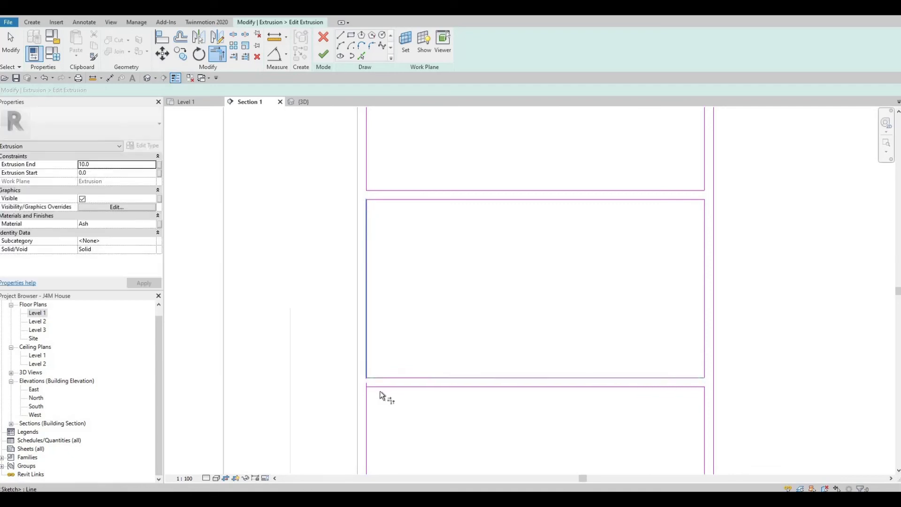
{"action": "left_click", "coordinate": [382, 388]}
{"action": "left_click", "coordinate": [367, 393]}
Step: Trim the top edge to the side lines of the two leftmost vertical dividers, opening their gaps
{"action": "scroll", "coordinate": [676, 178], "scroll_direction": "down", "scroll_amount": 2}
{"action": "middle_click_drag", "start_coordinate": [676, 178], "coordinate": [592, 224]}
{"action": "middle_click_drag", "start_coordinate": [594, 159], "coordinate": [580, 173]}
{"action": "scroll", "coordinate": [596, 145], "scroll_direction": "up", "scroll_amount": 2}
{"action": "left_click", "coordinate": [581, 183]}
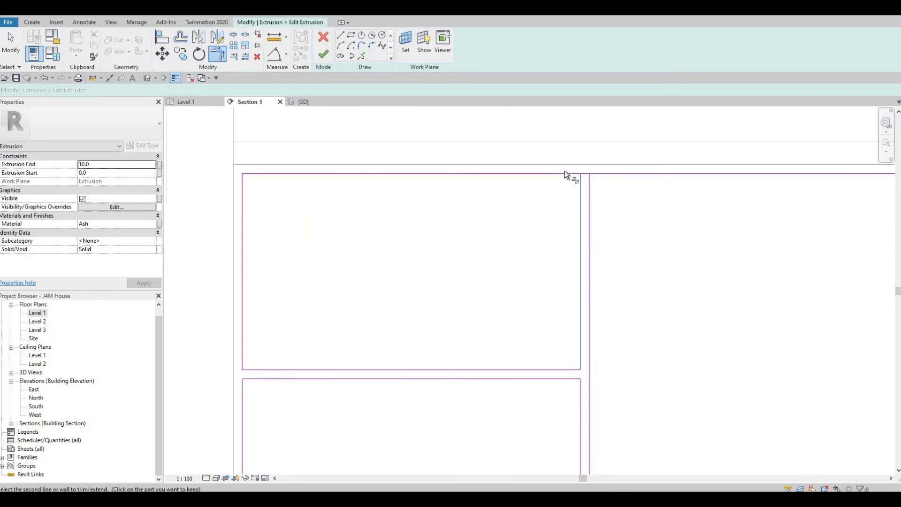
{"action": "left_click", "coordinate": [564, 173]}
{"action": "scroll", "coordinate": [673, 186], "scroll_direction": "down", "scroll_amount": 1}
{"action": "scroll", "coordinate": [671, 181], "scroll_direction": "down", "scroll_amount": 1}
{"action": "middle_click_drag", "start_coordinate": [836, 179], "coordinate": [650, 183]}
{"action": "scroll", "coordinate": [655, 185], "scroll_direction": "up", "scroll_amount": 1}
{"action": "left_click", "coordinate": [676, 193]}
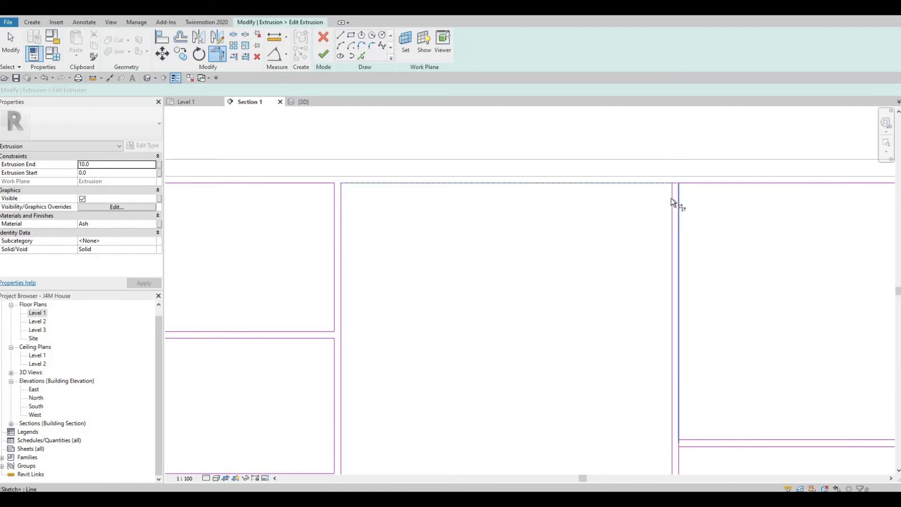
{"action": "left_click", "coordinate": [689, 184]}
Step: Trim the four line corners around the mid-height gap of the third bay from the left
{"action": "scroll", "coordinate": [610, 253], "scroll_direction": "down", "scroll_amount": 1}
{"action": "scroll", "coordinate": [540, 244], "scroll_direction": "down", "scroll_amount": 1}
{"action": "scroll", "coordinate": [532, 258], "scroll_direction": "up", "scroll_amount": 3}
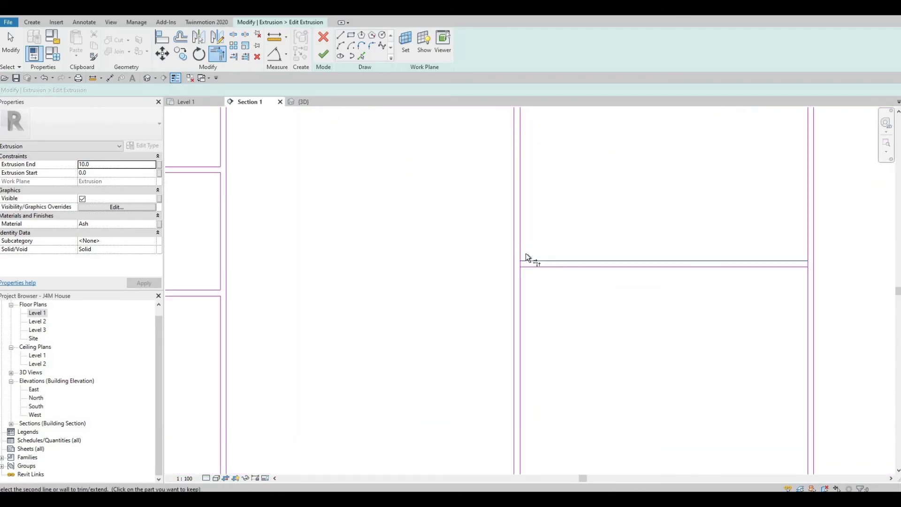
{"action": "left_click", "coordinate": [529, 263]}
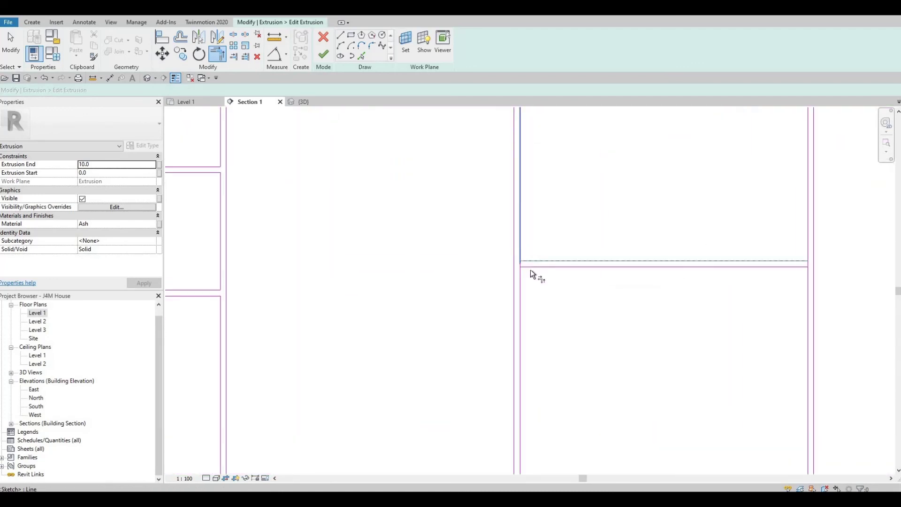
{"action": "left_click", "coordinate": [801, 267]}
{"action": "left_click", "coordinate": [808, 277]}
{"action": "left_click", "coordinate": [802, 257]}
{"action": "left_click", "coordinate": [808, 247]}
Step: Trim the top edge to the side lines of the third, fourth and fifth vertical dividers from the left
{"action": "middle_click_drag", "start_coordinate": [805, 250], "coordinate": [690, 414]}
{"action": "left_click", "coordinate": [694, 220]}
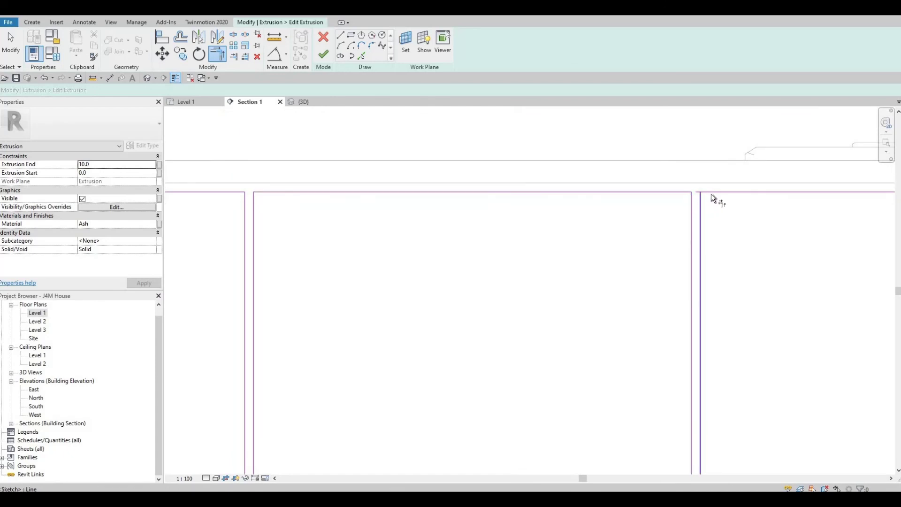
{"action": "scroll", "coordinate": [498, 222], "scroll_direction": "up", "scroll_amount": 3}
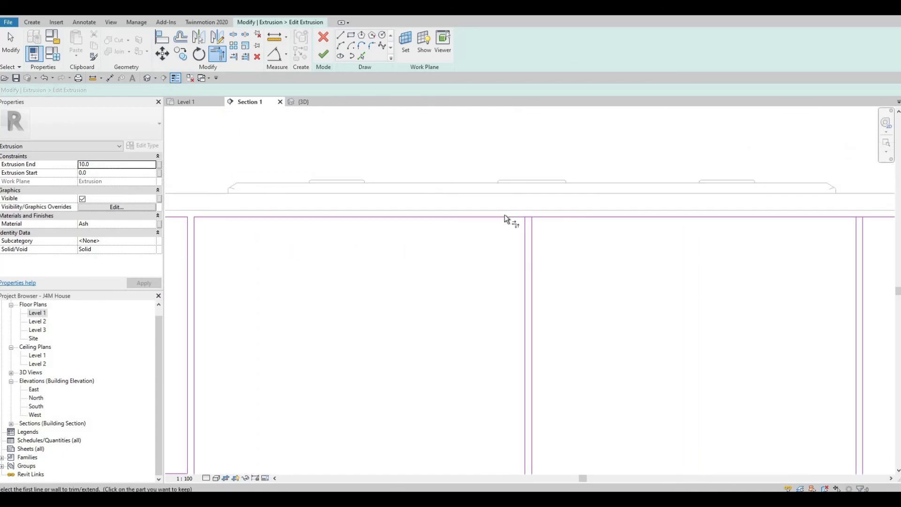
{"action": "left_click", "coordinate": [531, 228]}
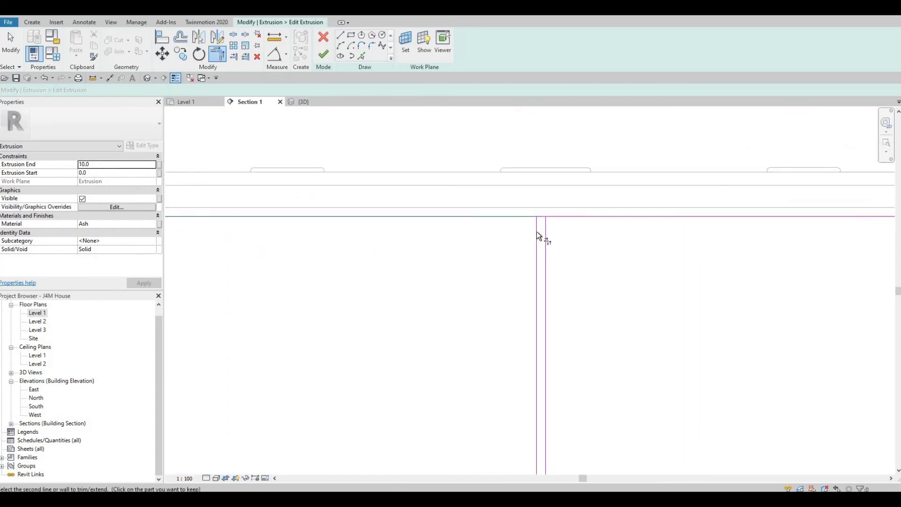
{"action": "left_click", "coordinate": [617, 244]}
{"action": "middle_click_drag", "start_coordinate": [612, 244], "coordinate": [390, 224]}
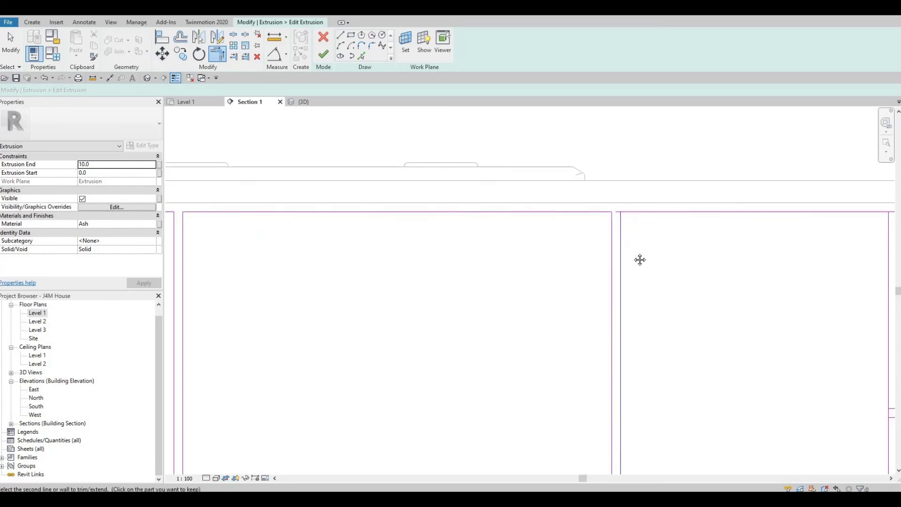
{"action": "left_click", "coordinate": [675, 211]}
Step: Trim the top edge to both lines of the vertical divider beside the rightmost drawer bay
{"action": "middle_click_drag", "start_coordinate": [775, 235], "coordinate": [367, 202]}
{"action": "scroll", "coordinate": [367, 201], "scroll_direction": "down", "scroll_amount": 2}
{"action": "scroll", "coordinate": [442, 200], "scroll_direction": "up", "scroll_amount": 1}
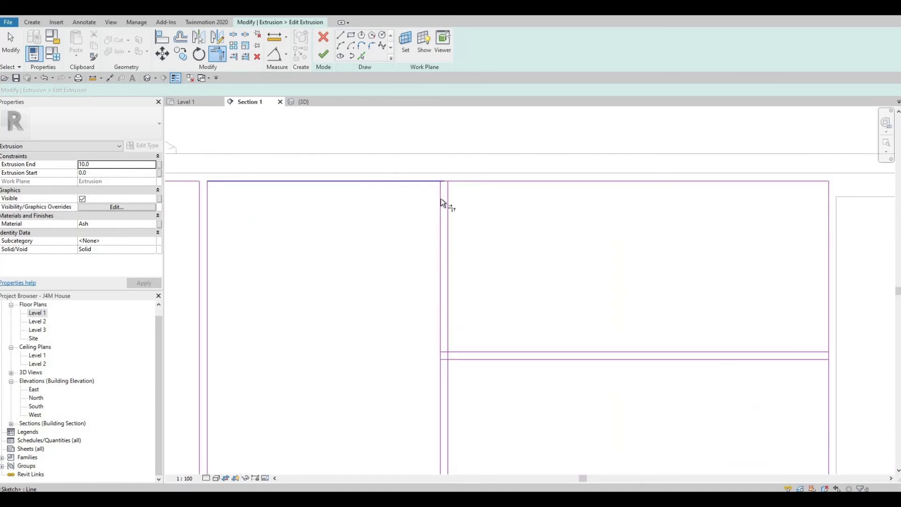
{"action": "left_click", "coordinate": [441, 199]}
{"action": "left_click", "coordinate": [455, 182]}
{"action": "key", "text": "Escape"}
Step: Trim the four line corners around the upper horizontal gap of the rightmost drawer bay
{"action": "left_click", "coordinate": [464, 352]}
{"action": "left_click", "coordinate": [448, 317]}
{"action": "left_click", "coordinate": [463, 360]}
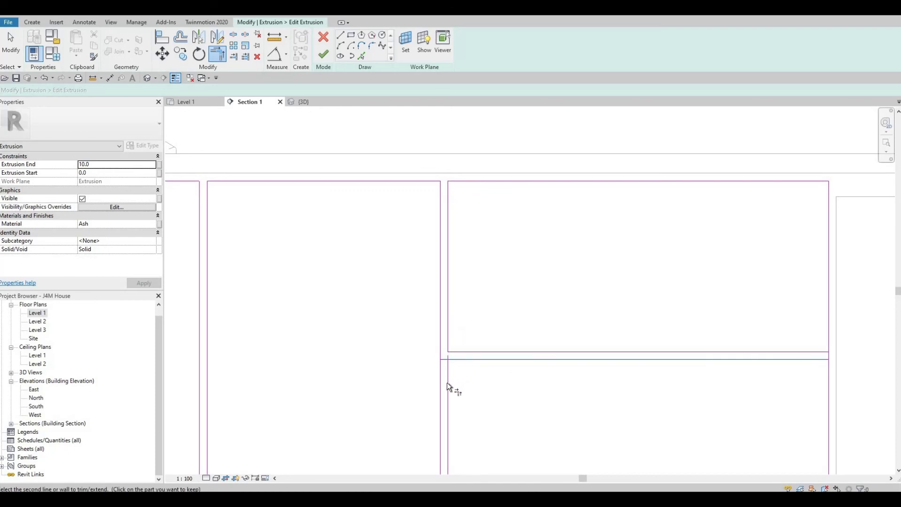
{"action": "left_click", "coordinate": [448, 382]}
{"action": "left_click", "coordinate": [817, 352]}
{"action": "left_click", "coordinate": [828, 339]}
{"action": "left_click", "coordinate": [818, 360]}
{"action": "left_click", "coordinate": [828, 376]}
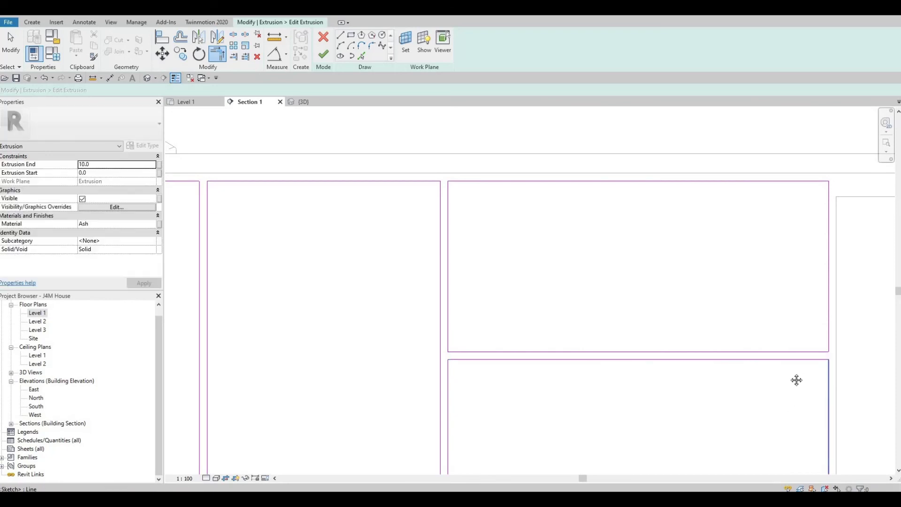
Step: Trim the line corners around the lower horizontal gap of the rightmost drawer bay
{"action": "scroll", "coordinate": [827, 287], "scroll_direction": "down", "scroll_amount": 2}
{"action": "scroll", "coordinate": [845, 281], "scroll_direction": "up", "scroll_amount": 2}
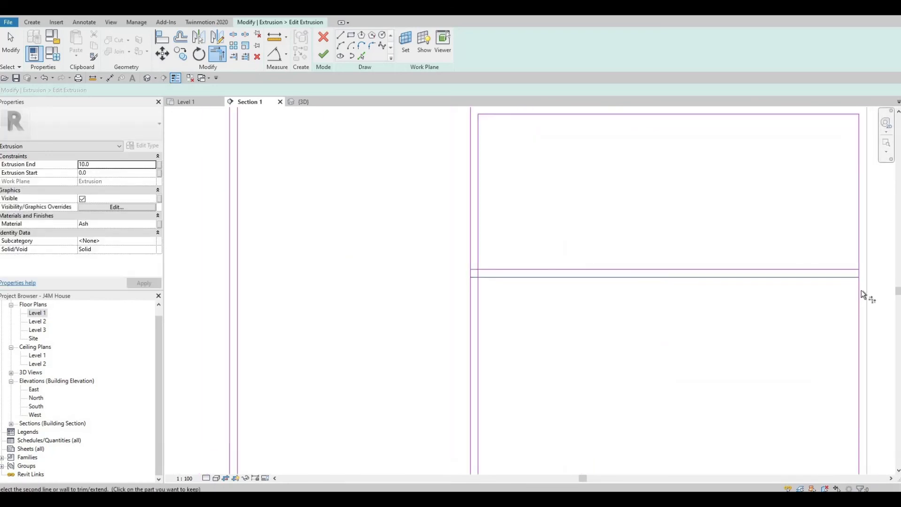
{"action": "left_click", "coordinate": [850, 268]}
{"action": "left_click", "coordinate": [858, 245]}
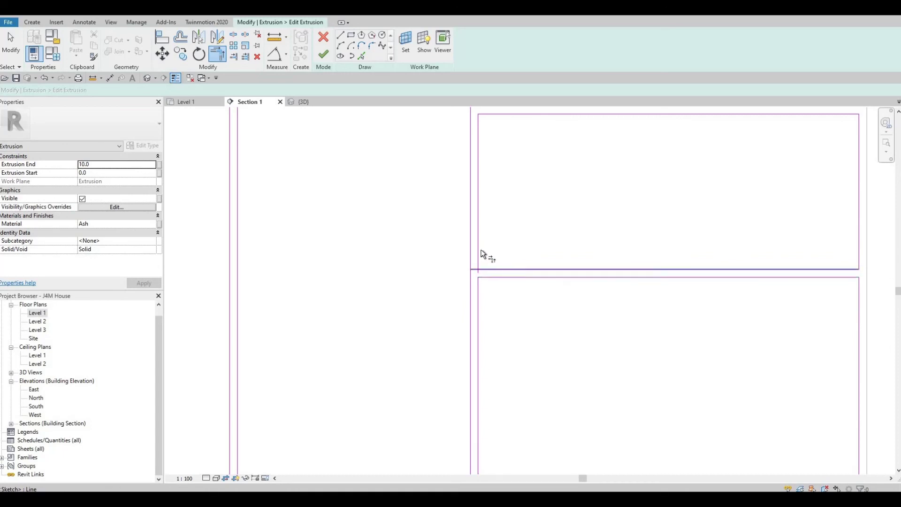
{"action": "left_click", "coordinate": [486, 267]}
{"action": "left_click", "coordinate": [479, 252]}
Step: Trim the bottom edge to the side lines of the two vertical dividers bounding the narrow door
{"action": "scroll", "coordinate": [501, 317], "scroll_direction": "down", "scroll_amount": 4}
{"action": "middle_click_drag", "start_coordinate": [494, 372], "coordinate": [629, 291]}
{"action": "scroll", "coordinate": [610, 379], "scroll_direction": "up", "scroll_amount": 2}
{"action": "left_click", "coordinate": [604, 353]}
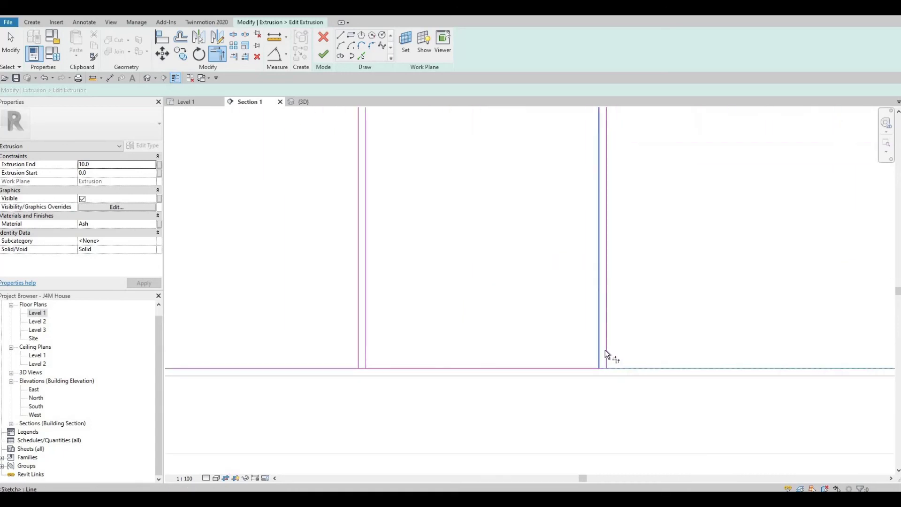
{"action": "left_click", "coordinate": [601, 351]}
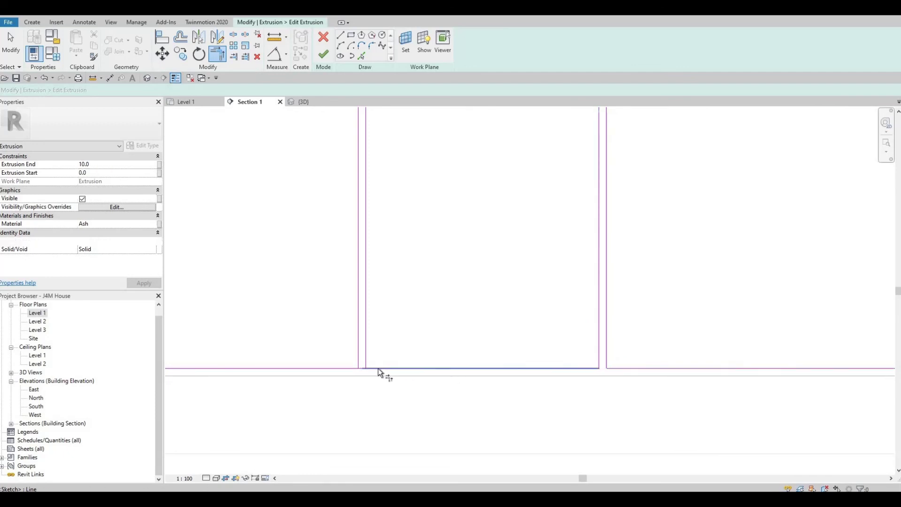
{"action": "left_click", "coordinate": [358, 340]}
{"action": "left_click", "coordinate": [330, 368]}
Step: Trim the bottom edge to the side lines of the vertical dividers on both sides of the fourth bay
{"action": "middle_click_drag", "start_coordinate": [283, 349], "coordinate": [817, 321]}
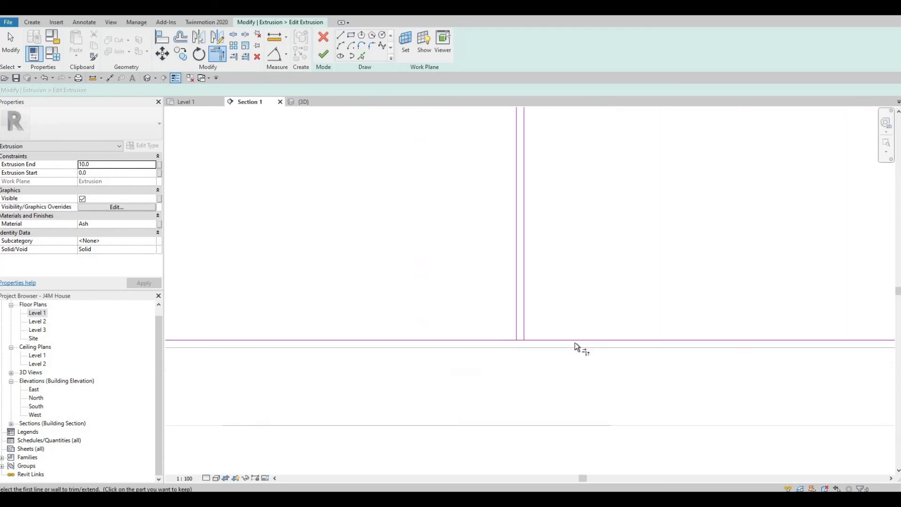
{"action": "left_click", "coordinate": [573, 340]}
{"action": "left_click", "coordinate": [516, 309]}
{"action": "left_click", "coordinate": [477, 340]}
{"action": "middle_click_drag", "start_coordinate": [403, 339], "coordinate": [830, 327]}
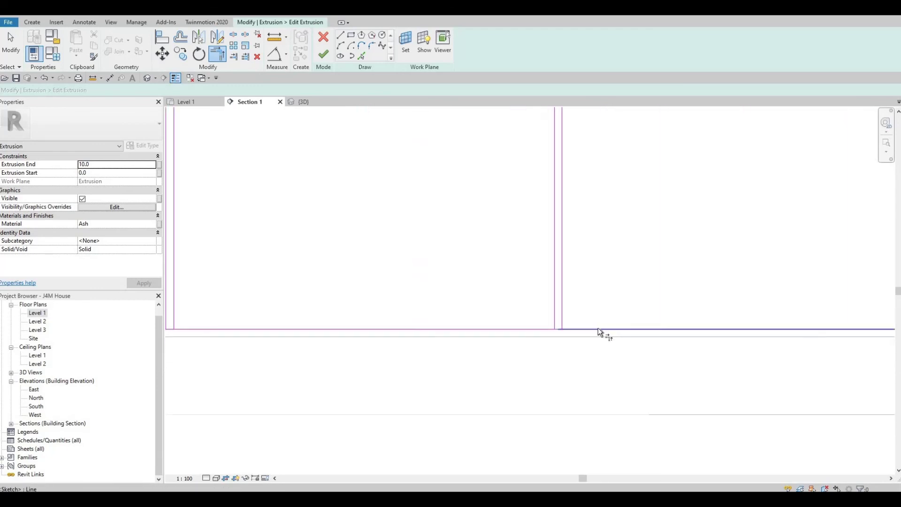
{"action": "left_click", "coordinate": [555, 301]}
{"action": "left_click", "coordinate": [425, 328]}
Step: Trim the bottom edge to the side lines of the two leftmost vertical dividers
{"action": "middle_click_drag", "start_coordinate": [274, 331], "coordinate": [598, 338]}
{"action": "left_click", "coordinate": [510, 336]}
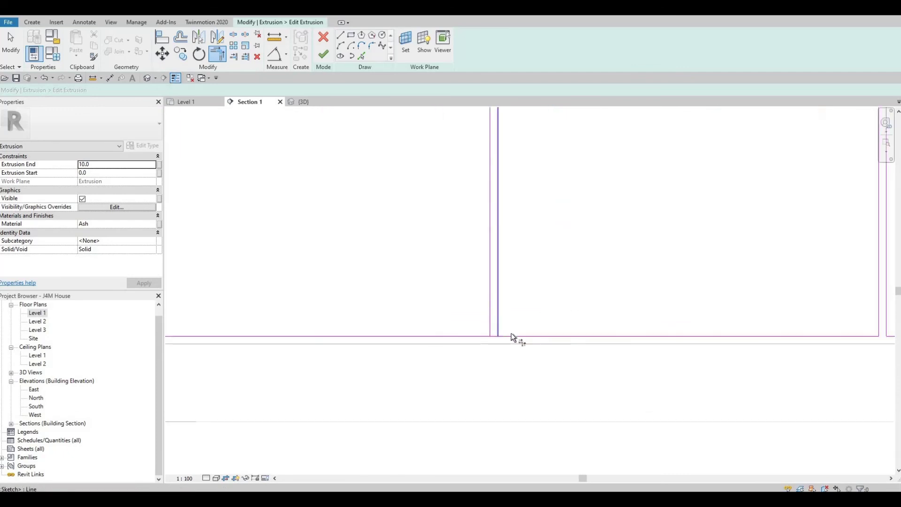
{"action": "left_click", "coordinate": [498, 317]}
{"action": "middle_click_drag", "start_coordinate": [412, 335], "coordinate": [779, 314]}
{"action": "scroll", "coordinate": [610, 317], "scroll_direction": "down", "scroll_amount": 2}
{"action": "left_click", "coordinate": [567, 318]}
{"action": "left_click", "coordinate": [549, 300]}
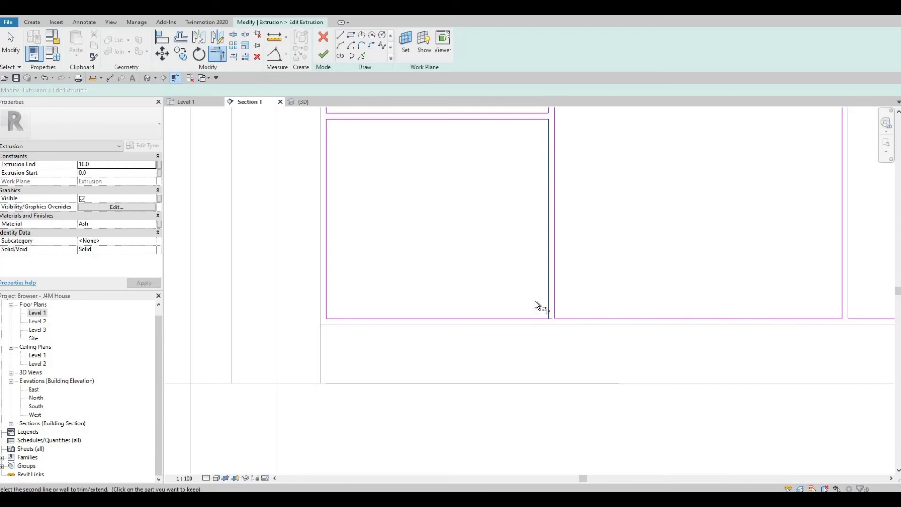
Step: Finish the base front's extrusion sketch and complete the in-place model
{"action": "scroll", "coordinate": [601, 274], "scroll_direction": "down", "scroll_amount": 4}
{"action": "scroll", "coordinate": [286, 333], "scroll_direction": "down", "scroll_amount": 4}
{"action": "middle_click_drag", "start_coordinate": [639, 246], "coordinate": [419, 317]}
{"action": "scroll", "coordinate": [419, 315], "scroll_direction": "down", "scroll_amount": 1}
{"action": "scroll", "coordinate": [400, 209], "scroll_direction": "down", "scroll_amount": 1}
{"action": "middle_click_drag", "start_coordinate": [399, 209], "coordinate": [478, 204]}
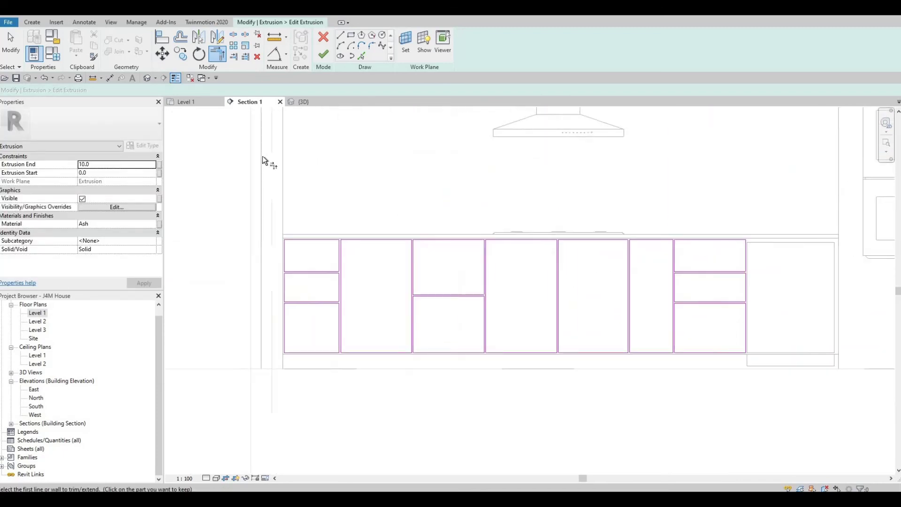
{"action": "left_click", "coordinate": [323, 54]}
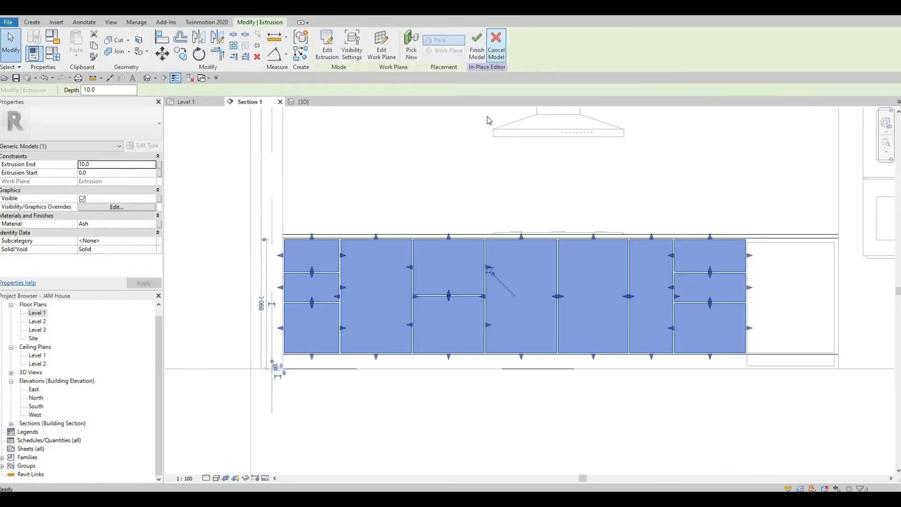
{"action": "left_click", "coordinate": [477, 47]}
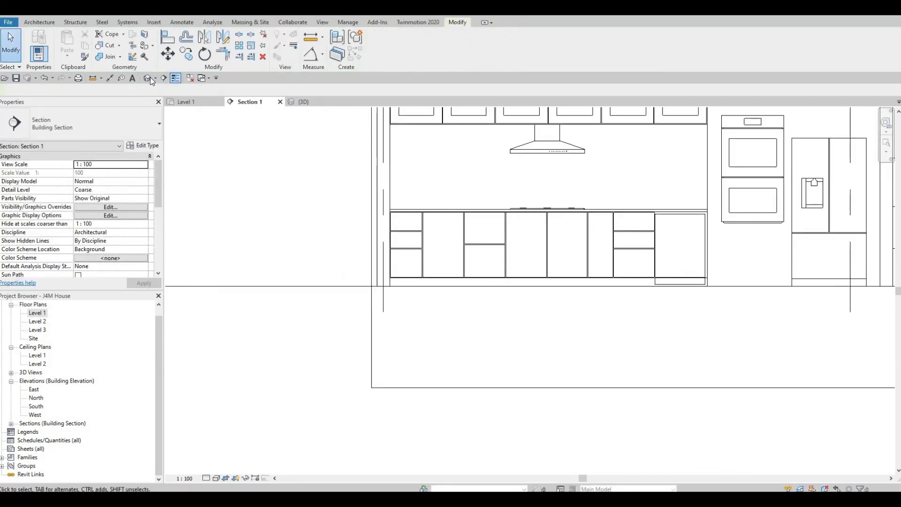
Step: Open the 3D view and orbit to inspect the base cabinet doors and drawers
{"action": "left_click", "coordinate": [150, 77]}
{"action": "middle_click_drag", "start_coordinate": [558, 274], "coordinate": [549, 392], "text": "shift"}
{"action": "key", "text": "Escape"}
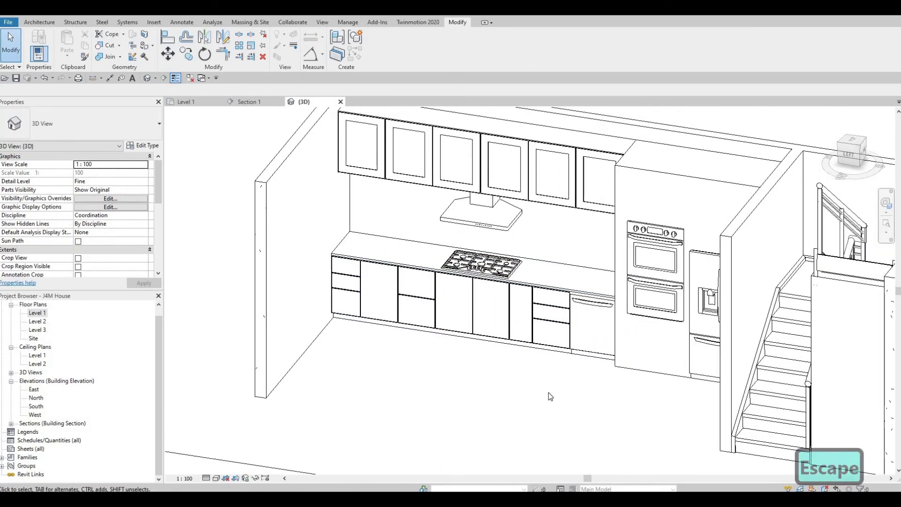